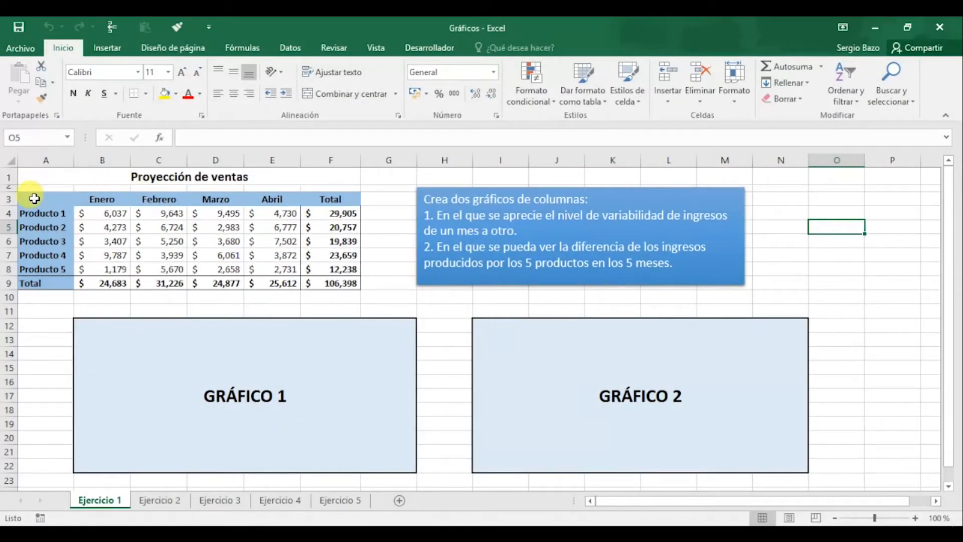
# Insert a 3-D clustered column chart from the product and monthly sales data in A3:E8, excluding the totals
pyautogui.moveTo(34, 199); pyautogui.dragTo(281, 268)
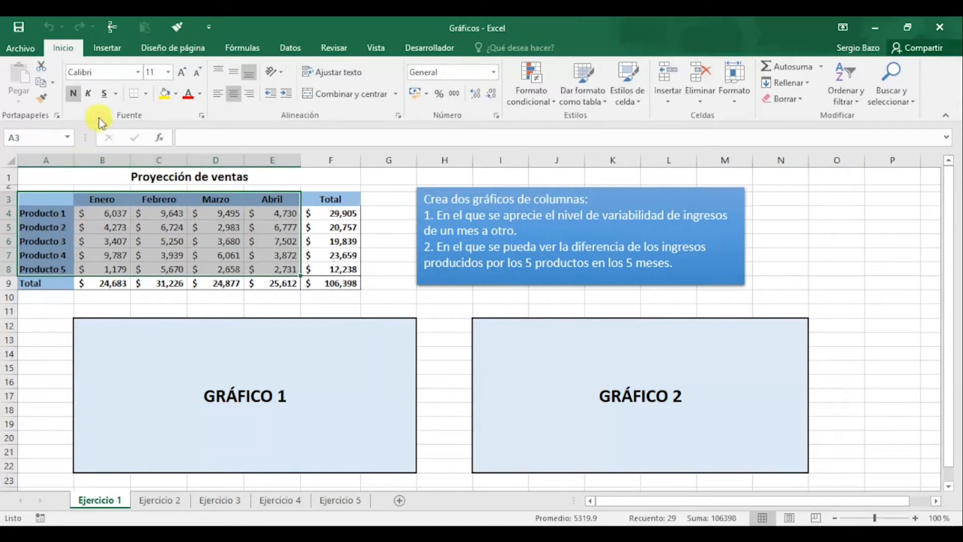
pyautogui.click(108, 49)
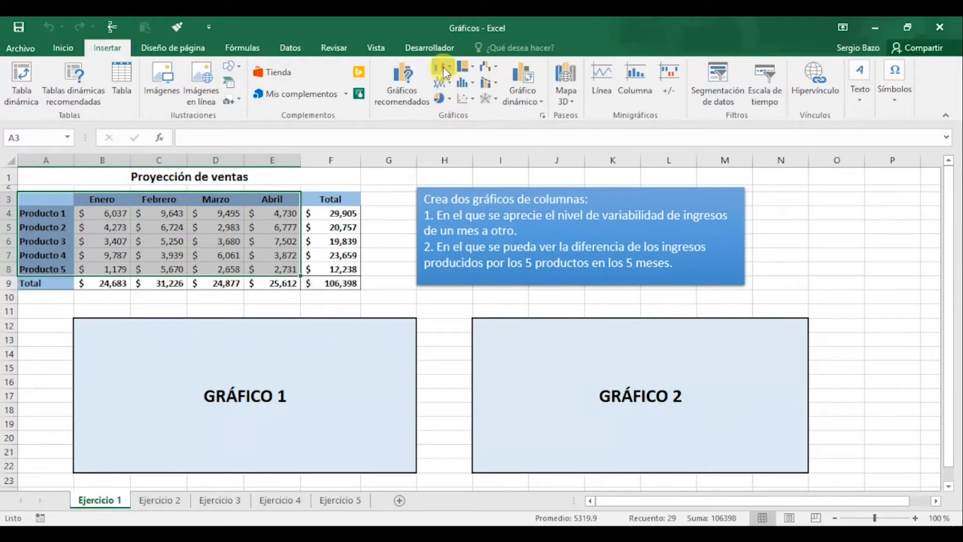
pyautogui.hotkey('ctrl', 'q')
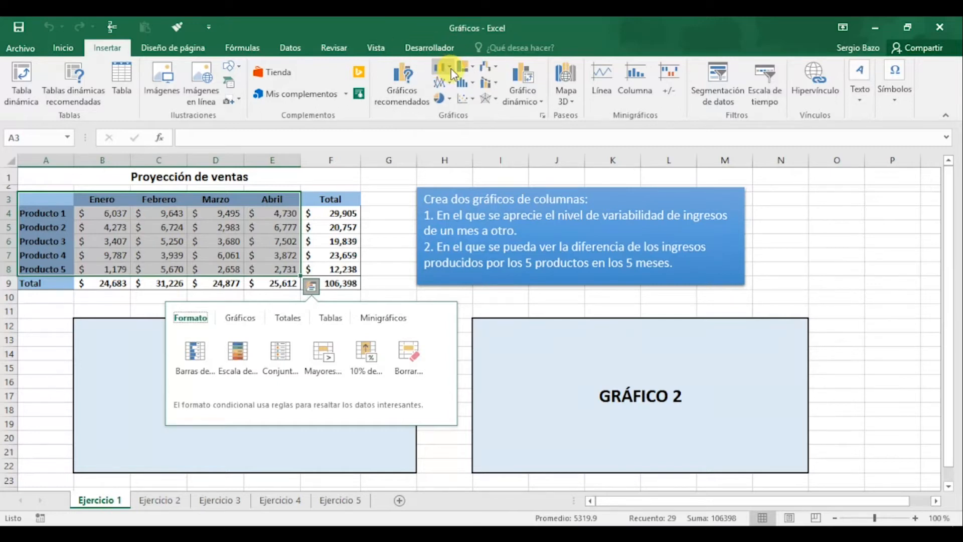
pyautogui.click(450, 68)
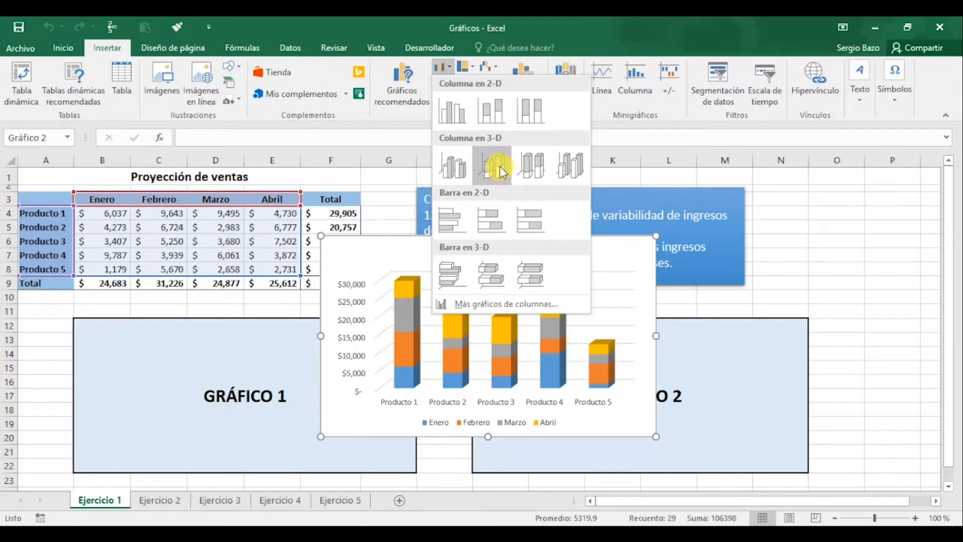
pyautogui.click(453, 168)
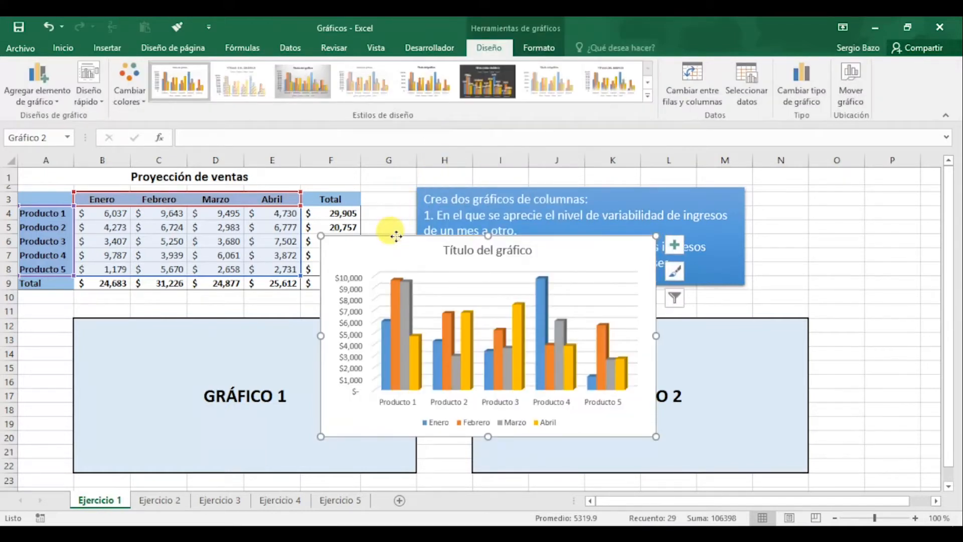
# Move the column chart over the GRÁFICO 1 placeholder, aligning its lower corner with the box
pyautogui.moveTo(396, 236); pyautogui.dragTo(151, 266)
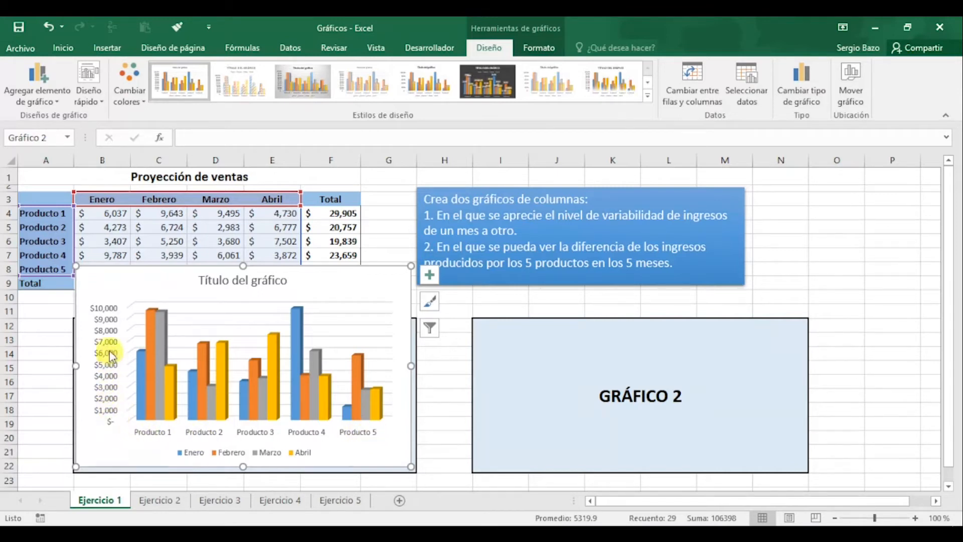
pyautogui.click(106, 396)
pyautogui.click(90, 449)
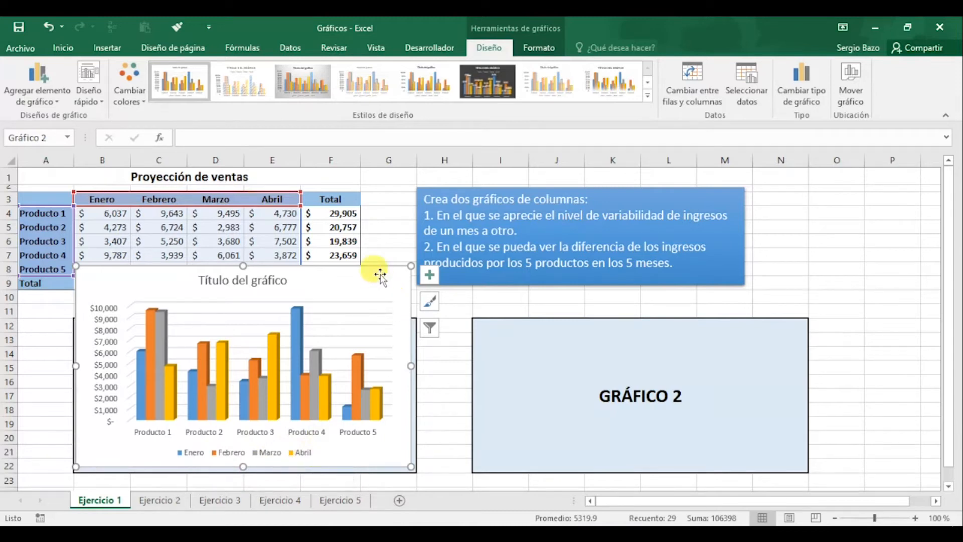
pyautogui.moveTo(389, 270); pyautogui.dragTo(768, 200)
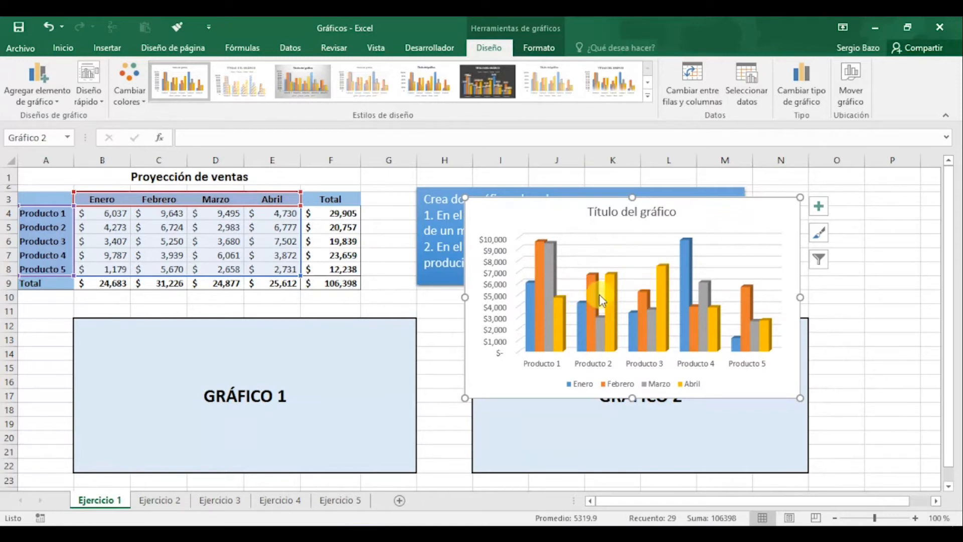
pyautogui.moveTo(600, 295)
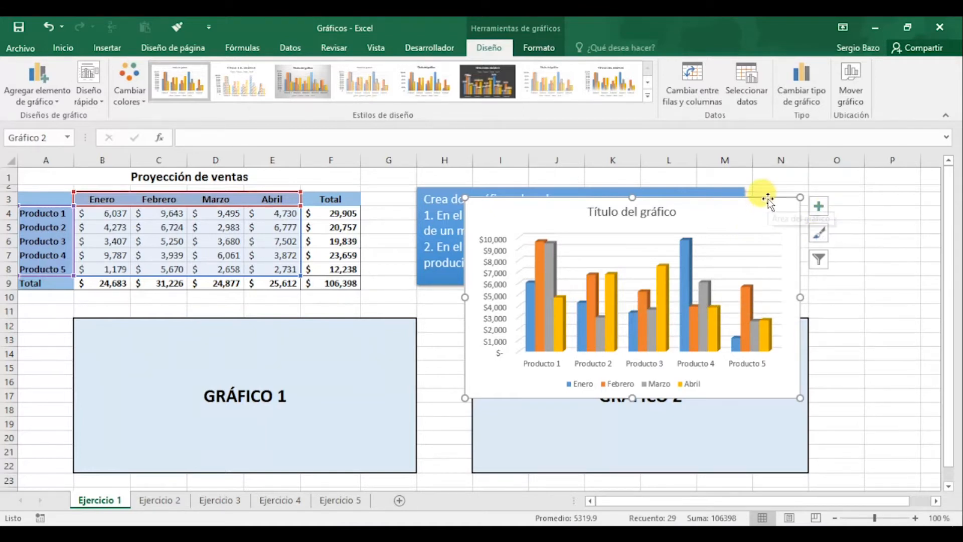
pyautogui.moveTo(767, 199)
pyautogui.mouseDown()
pyautogui.moveTo(538, 223)
pyautogui.moveTo(441, 213)
pyautogui.moveTo(376, 277)
pyautogui.mouseUp()
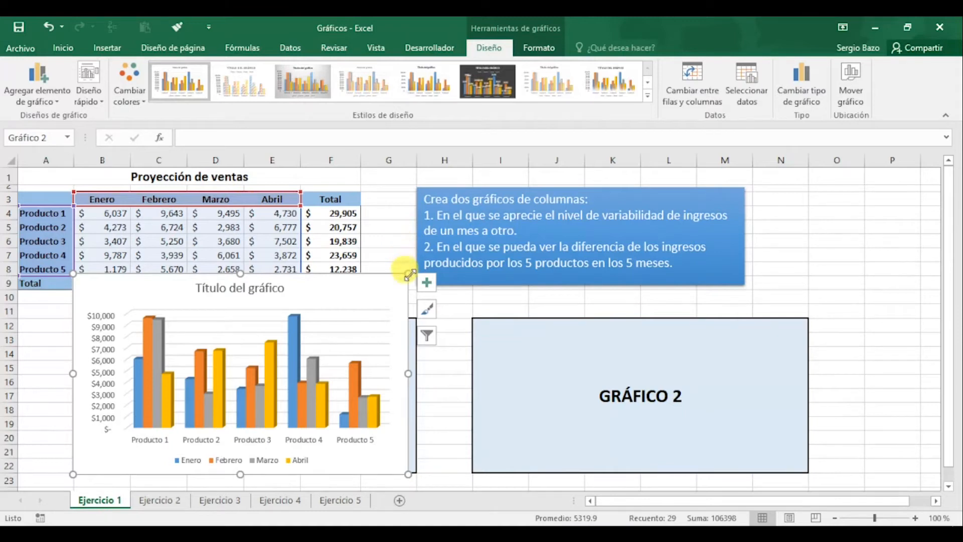
# Resize the column chart so that it exactly covers the GRÁFICO 1 placeholder
pyautogui.moveTo(407, 274); pyautogui.dragTo(602, 300)
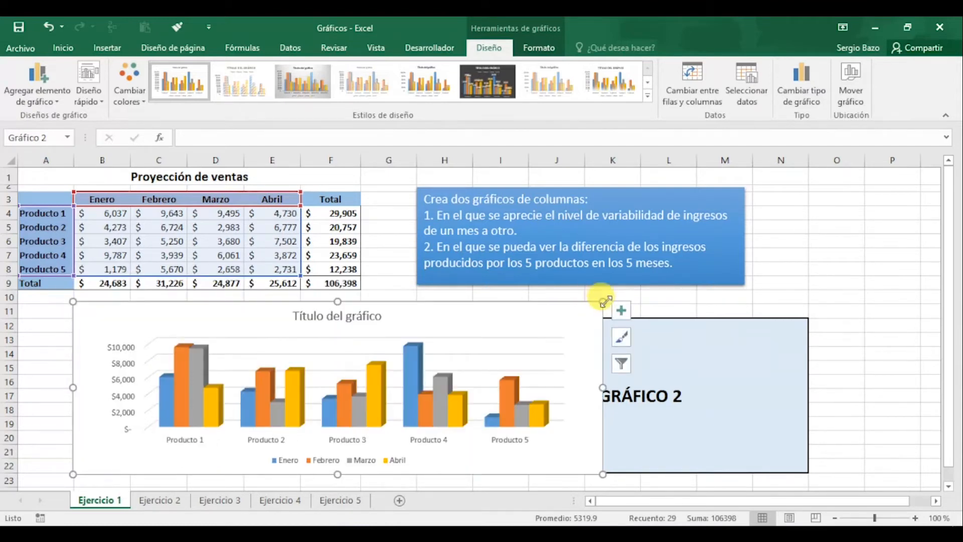
pyautogui.moveTo(604, 299); pyautogui.dragTo(388, 270)
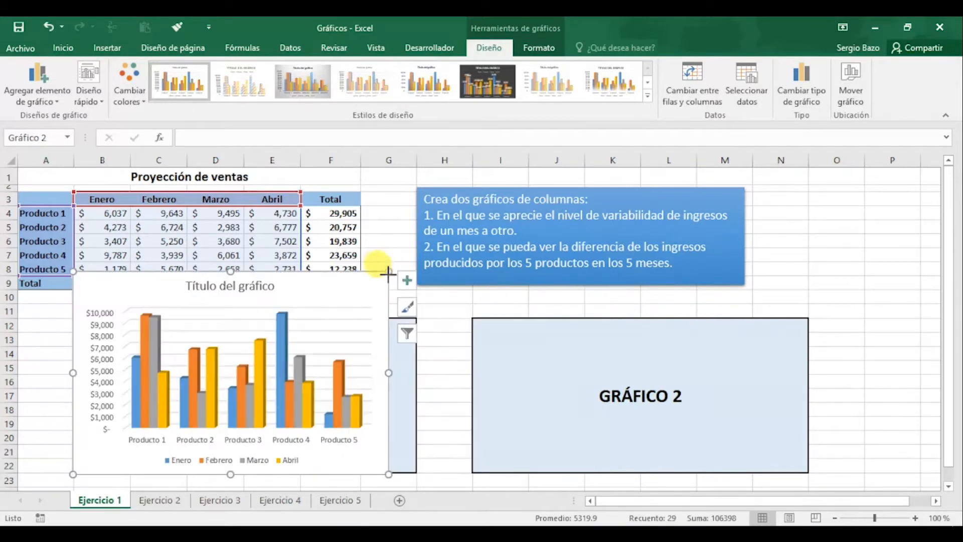
pyautogui.moveTo(400, 338); pyautogui.dragTo(417, 316)
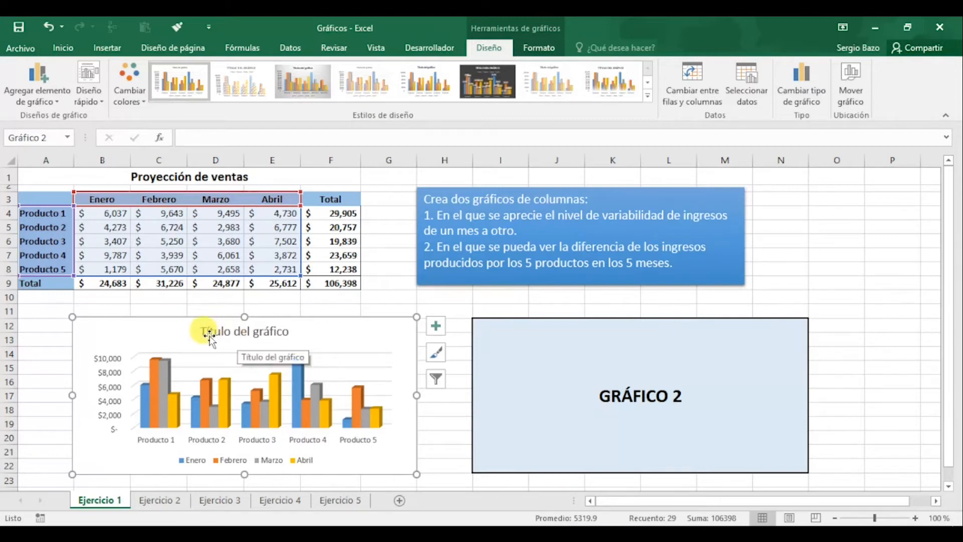
pyautogui.click(261, 331)
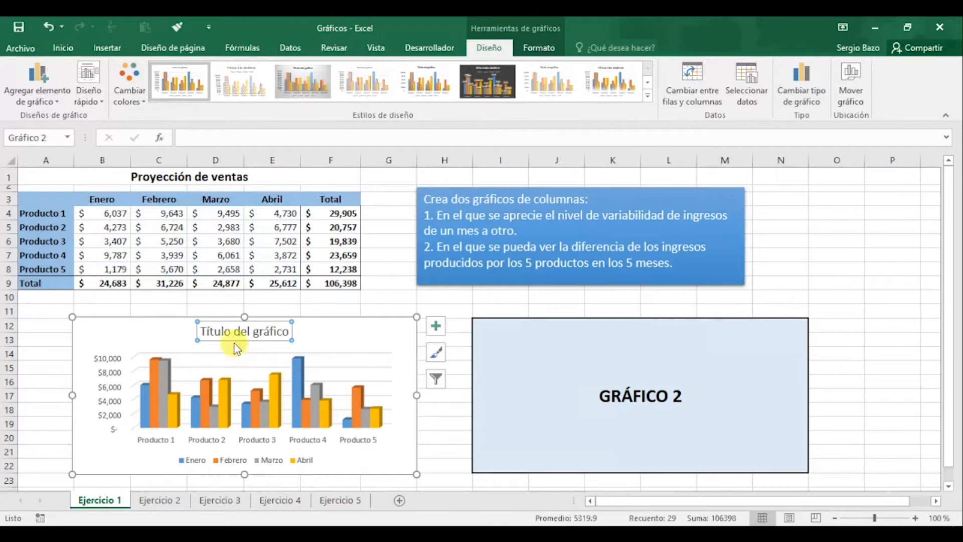
pyautogui.click(225, 331)
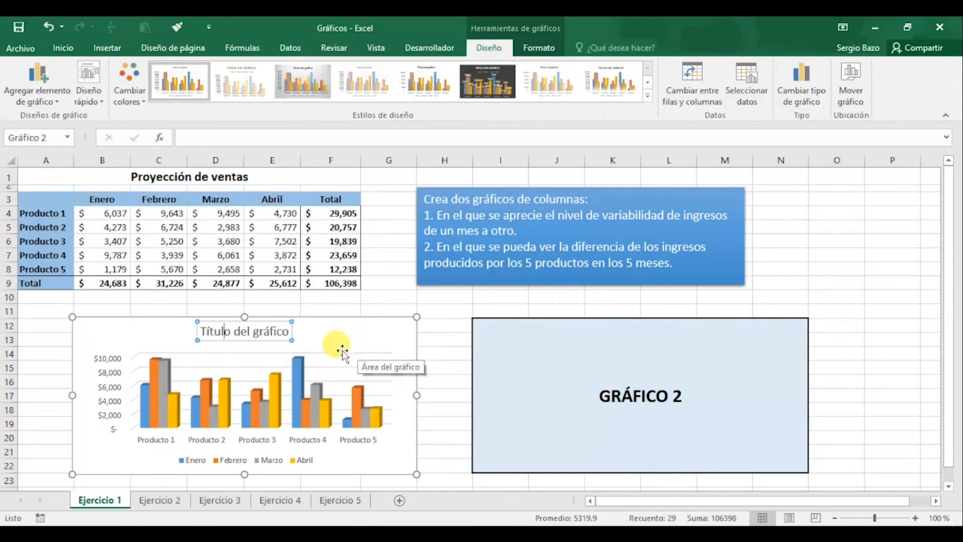
pyautogui.click(385, 297)
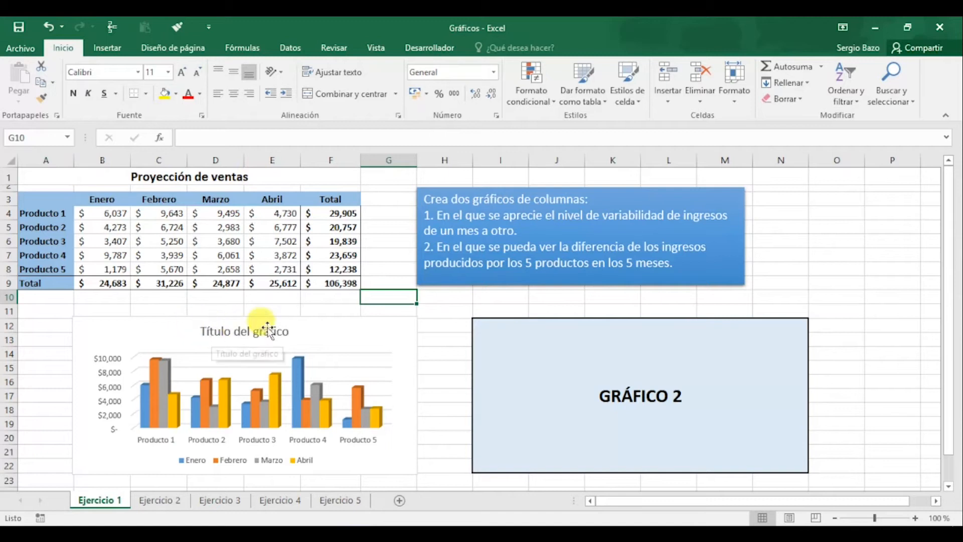
# Link the chart title to the sheet heading with the reference ='Ejercicio 1'!$A$1:$F$1
pyautogui.click(225, 334)
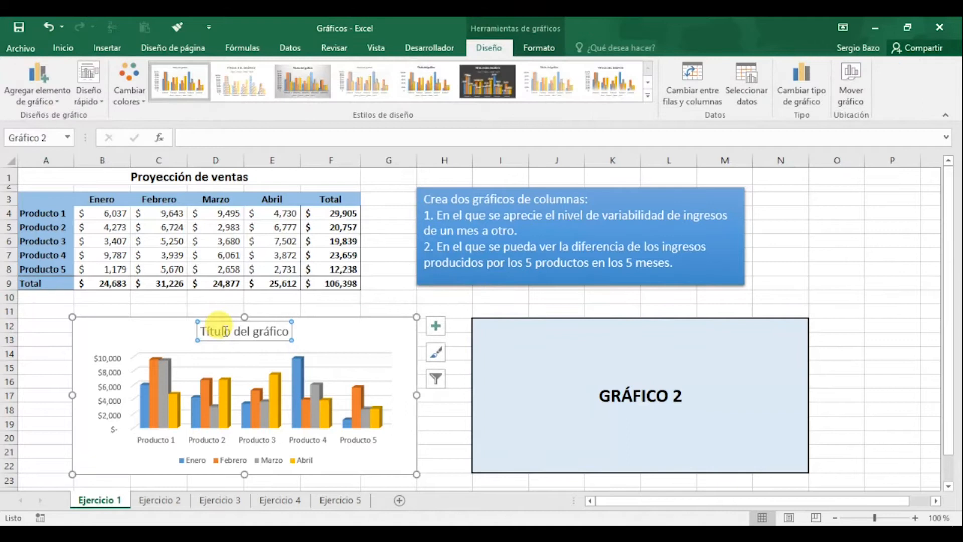
pyautogui.click(237, 139)
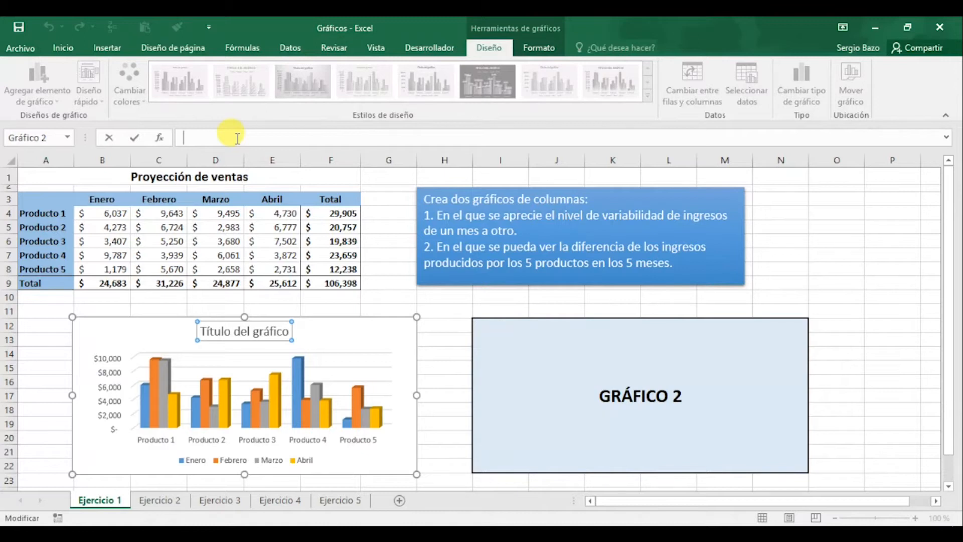
pyautogui.write('=')
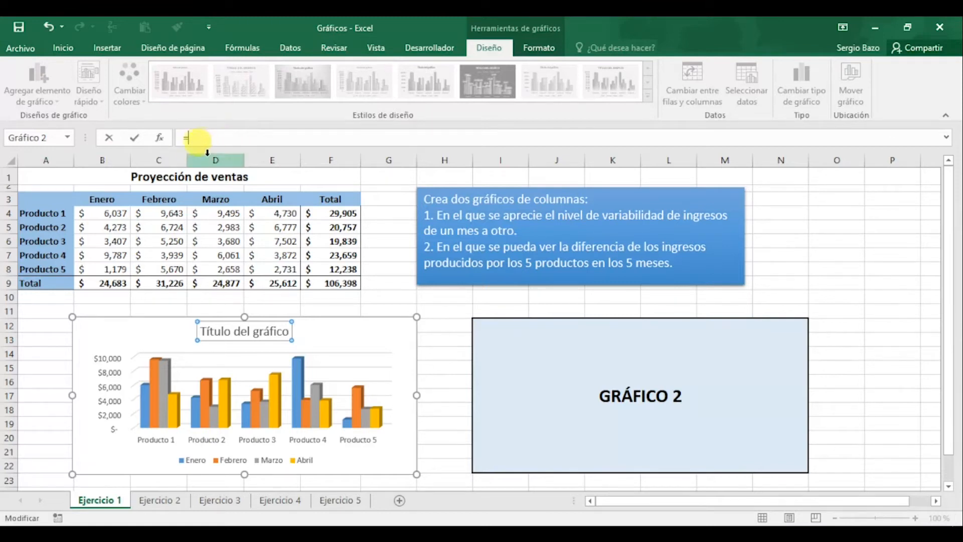
pyautogui.click(173, 176)
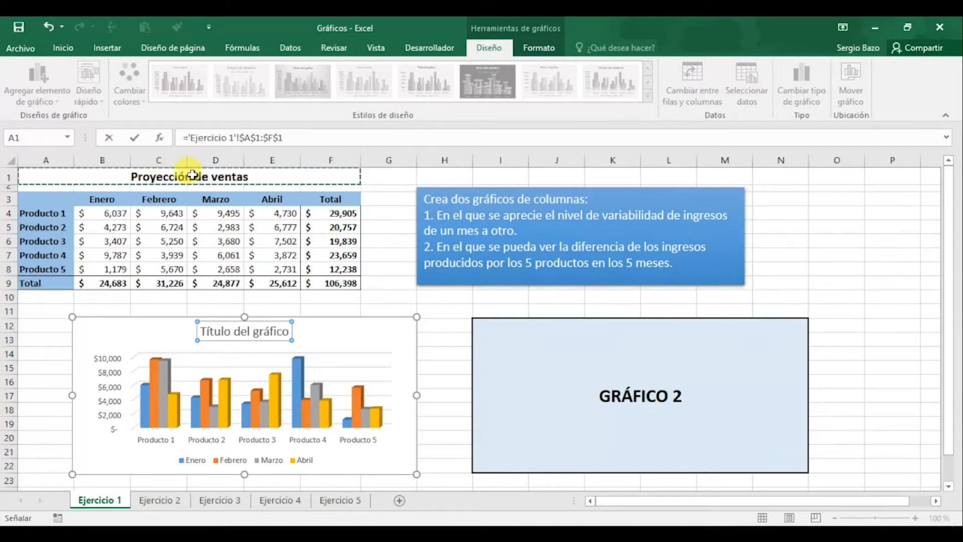
pyautogui.press('Return')
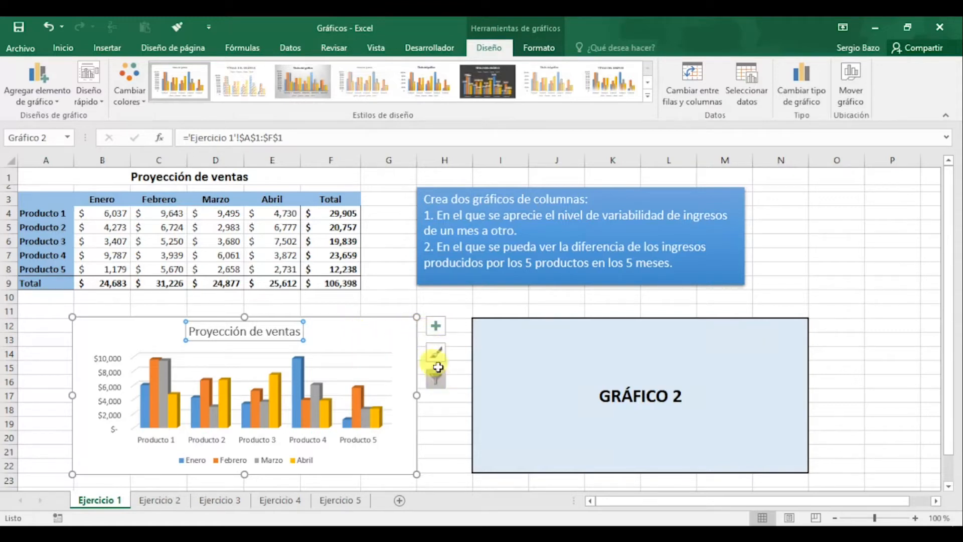
# Try the chart without its axes and with axis titles, restoring the original axis settings
pyautogui.click(439, 329)
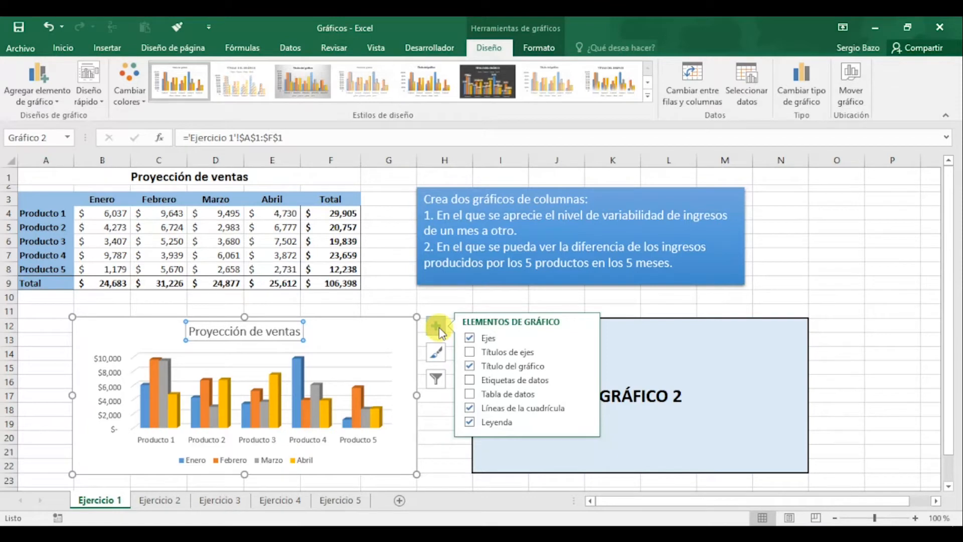
pyautogui.click(473, 341)
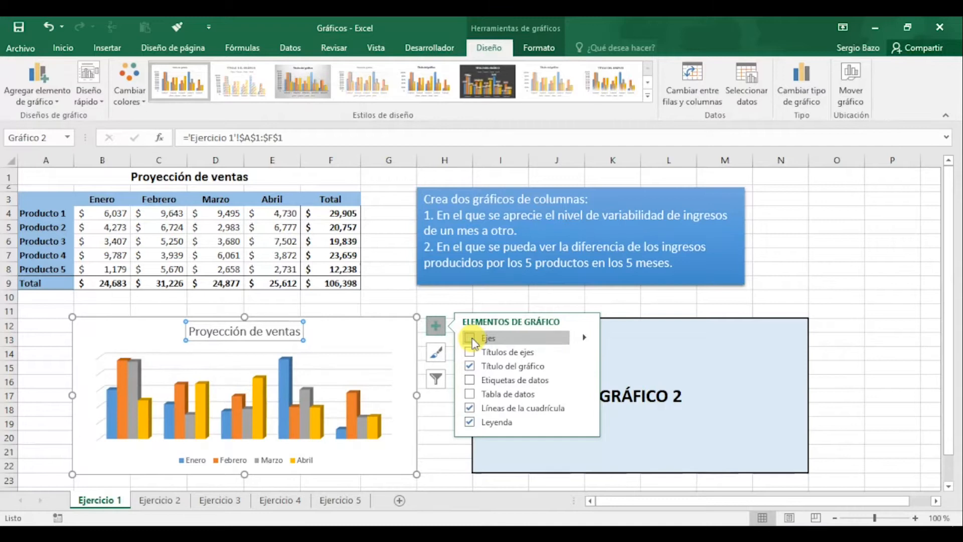
pyautogui.click(471, 339)
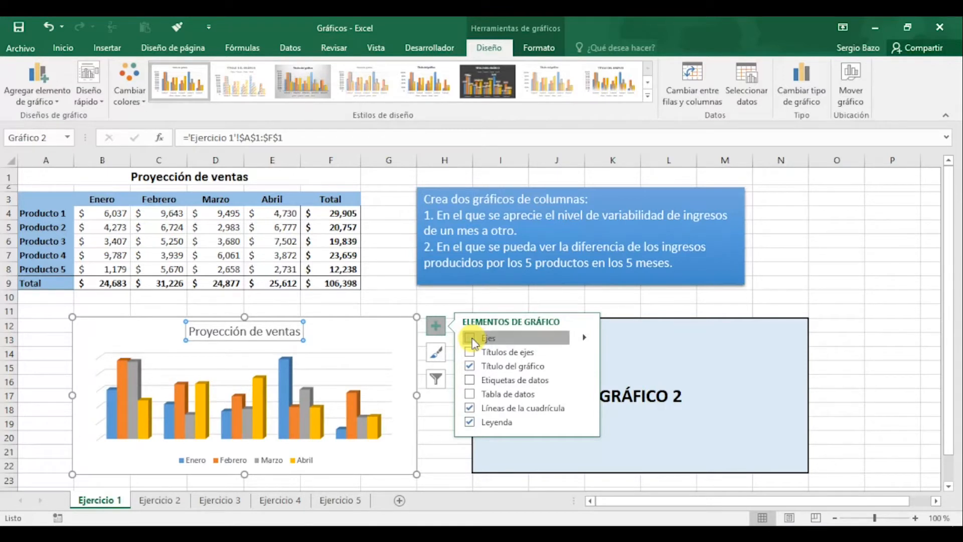
pyautogui.click(584, 340)
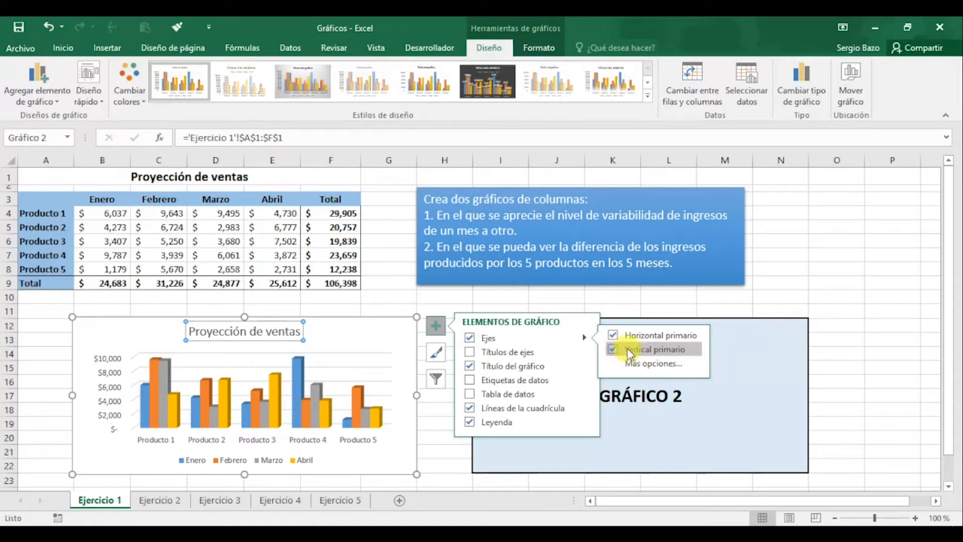
pyautogui.click(641, 352)
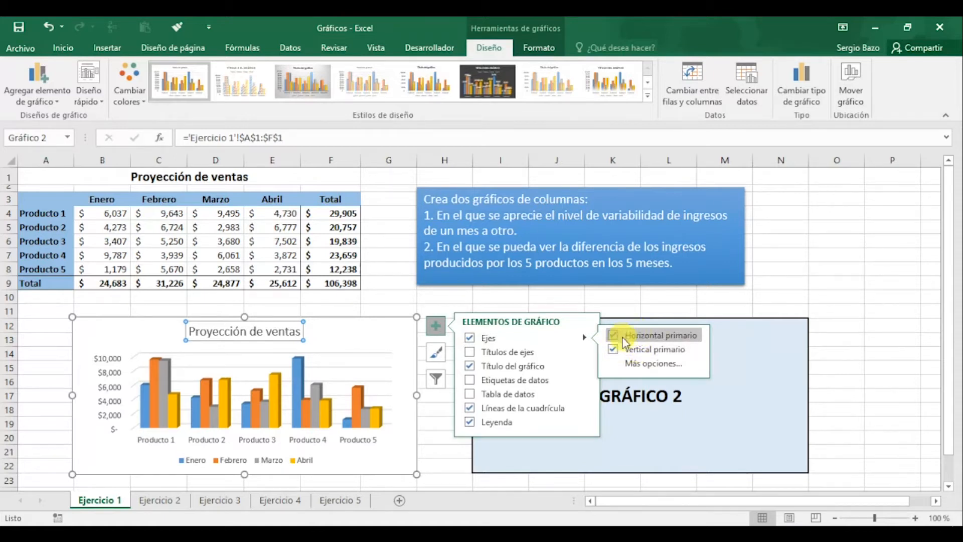
pyautogui.click(524, 348)
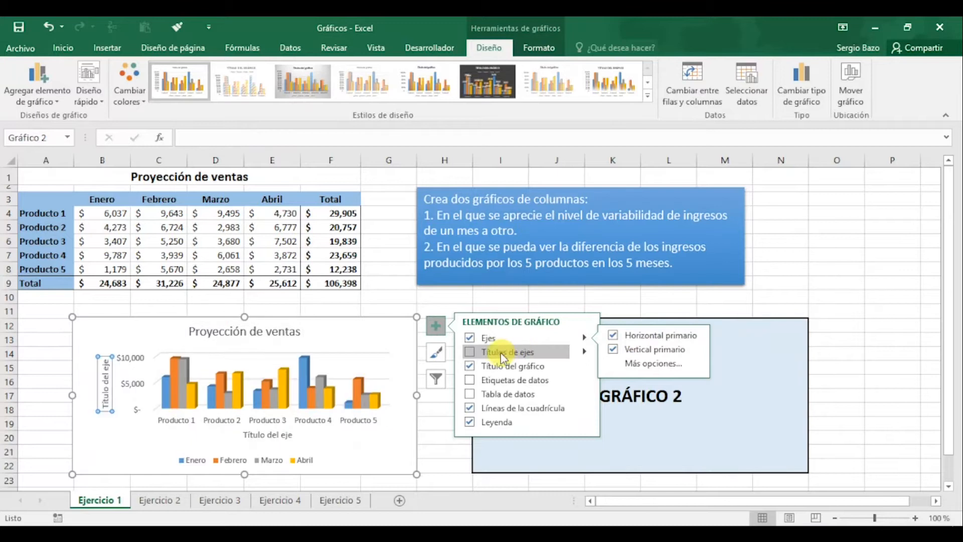
pyautogui.click(471, 356)
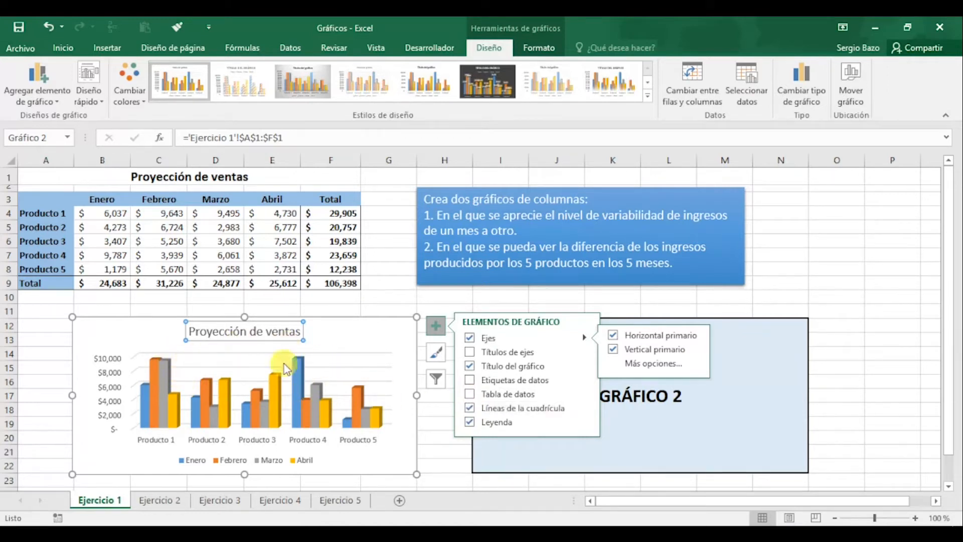
# Try hiding and restoring the chart's gridlines, and preview the alternative legend positions
pyautogui.click(470, 408)
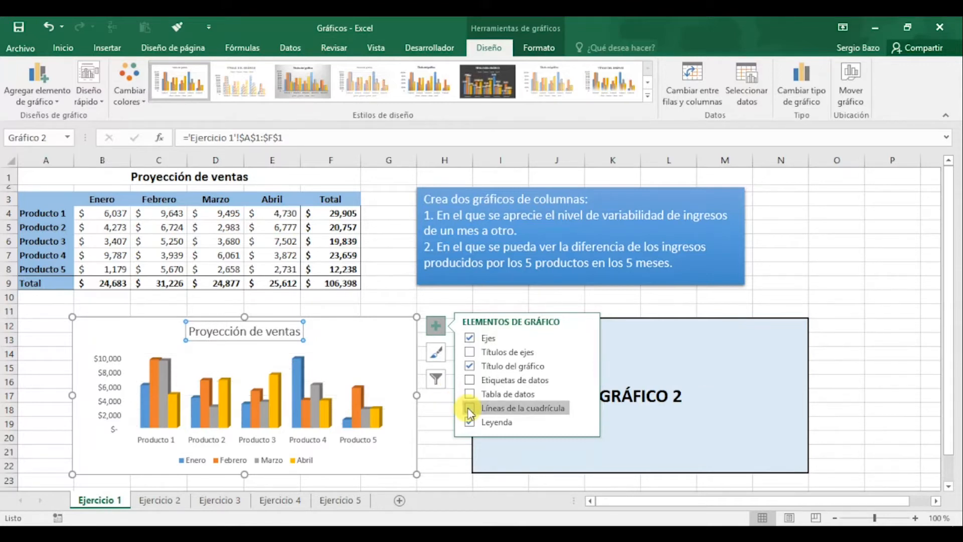
pyautogui.click(470, 409)
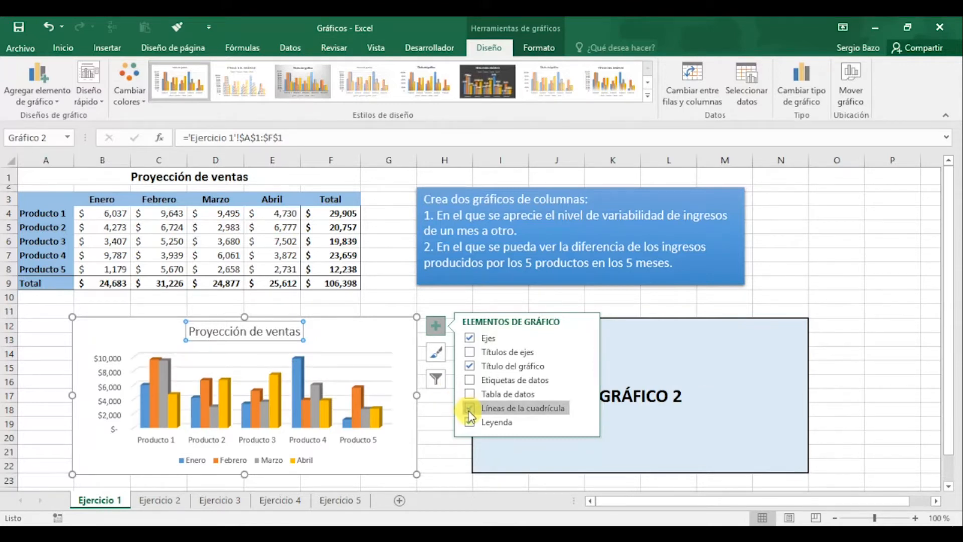
pyautogui.click(585, 420)
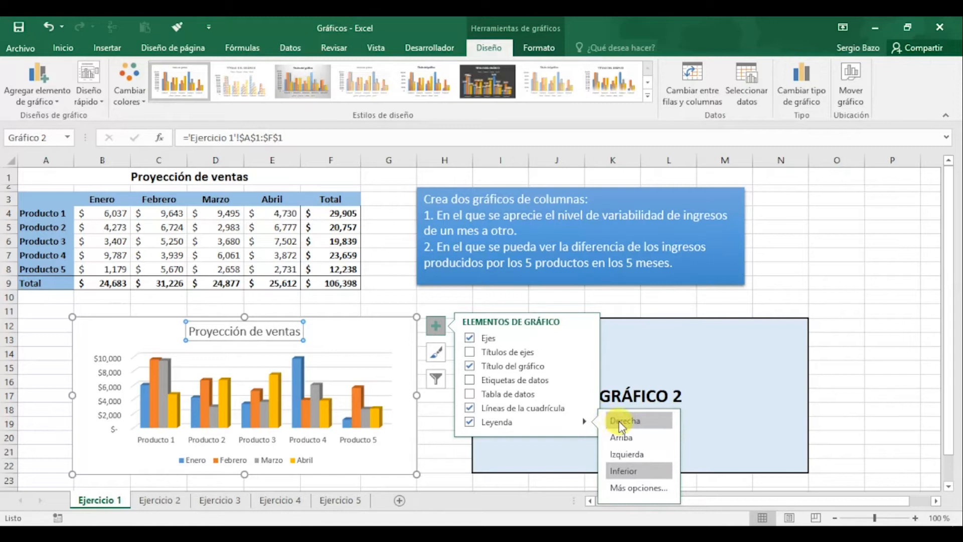
pyautogui.click(622, 426)
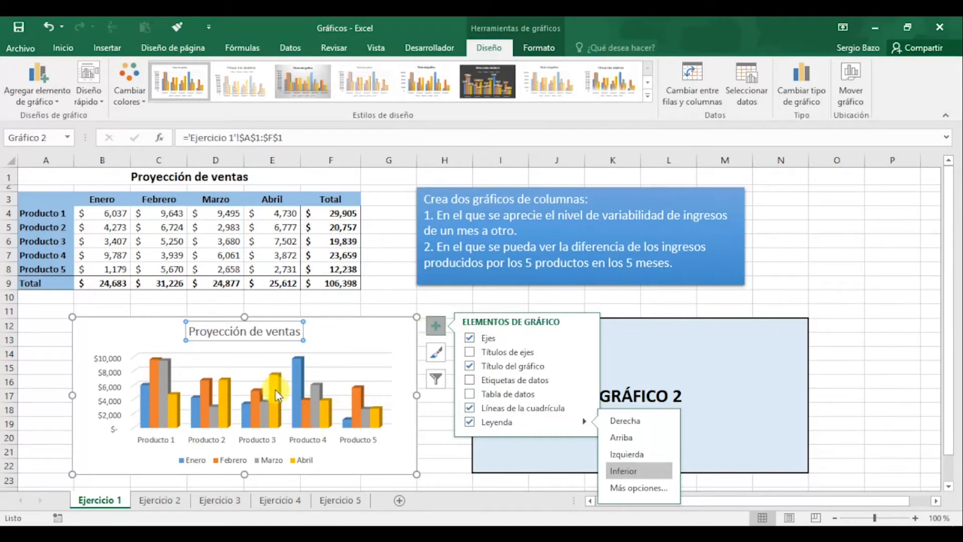
pyautogui.moveTo(279, 396)
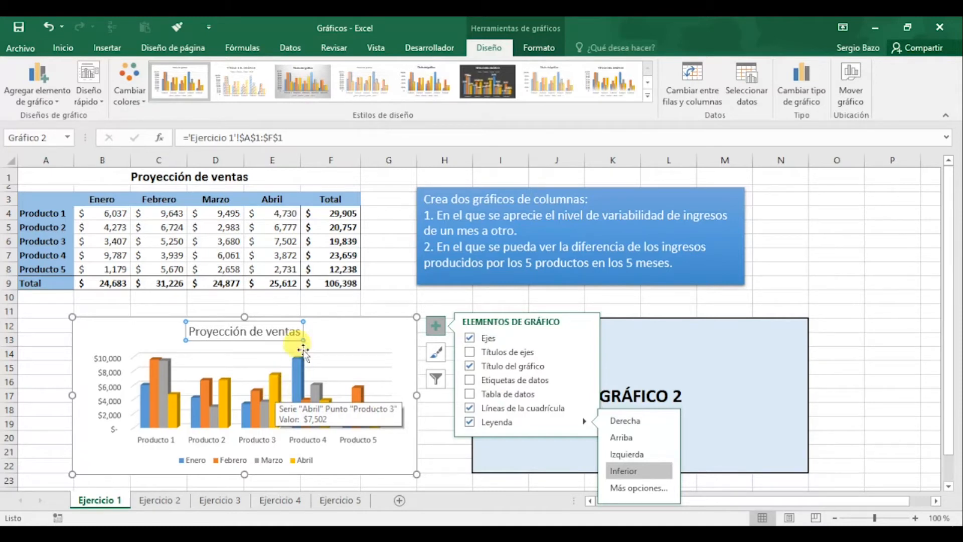
pyautogui.click(395, 321)
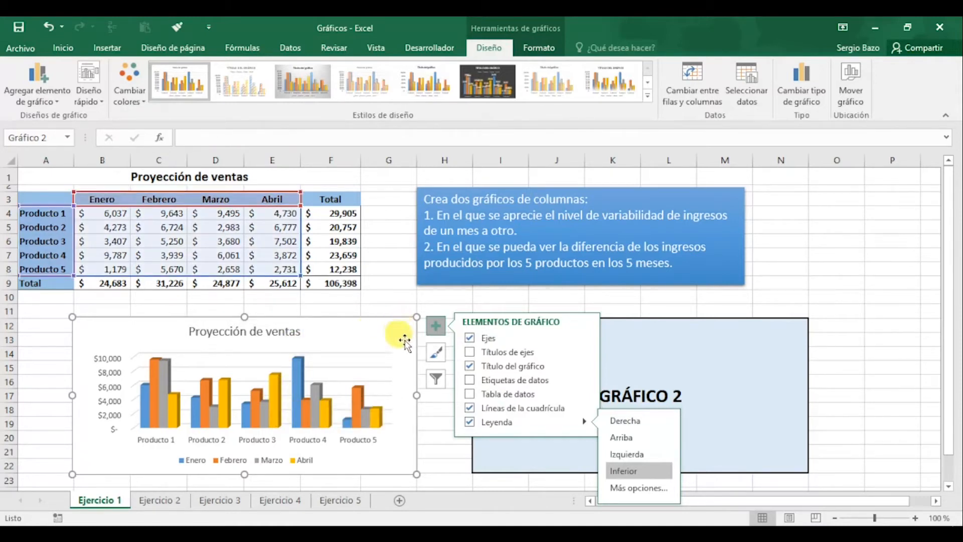
# Review the available chart styles and color palettes for the first chart without applying any
pyautogui.click(437, 355)
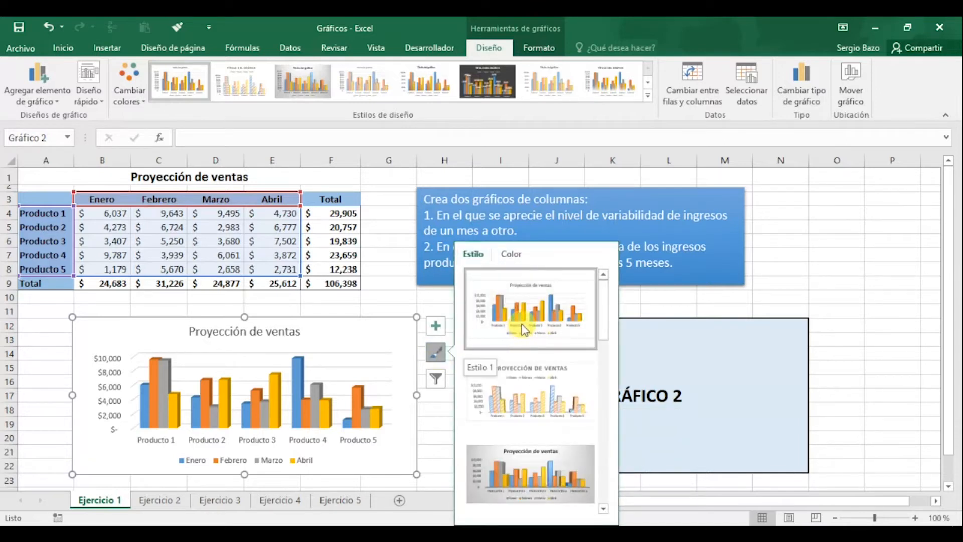
pyautogui.click(512, 255)
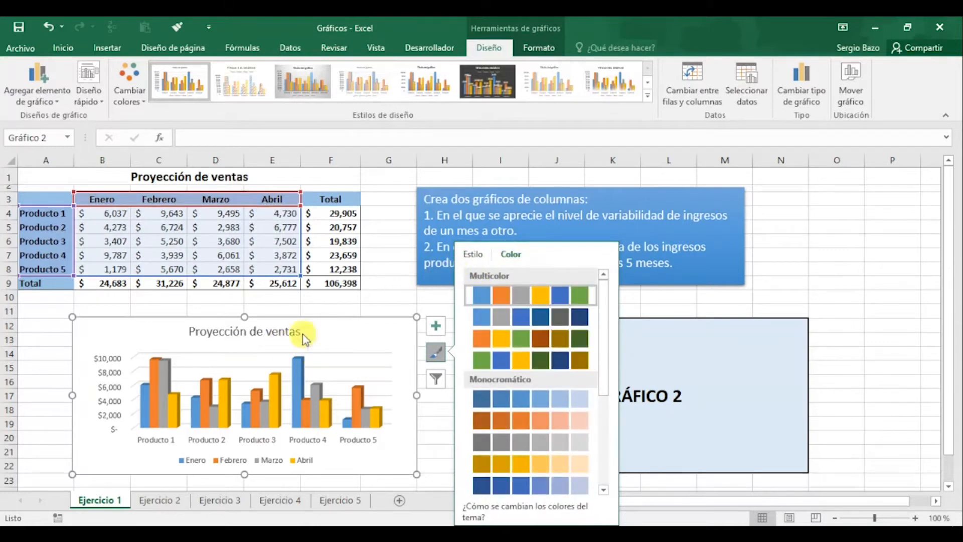
pyautogui.click(436, 354)
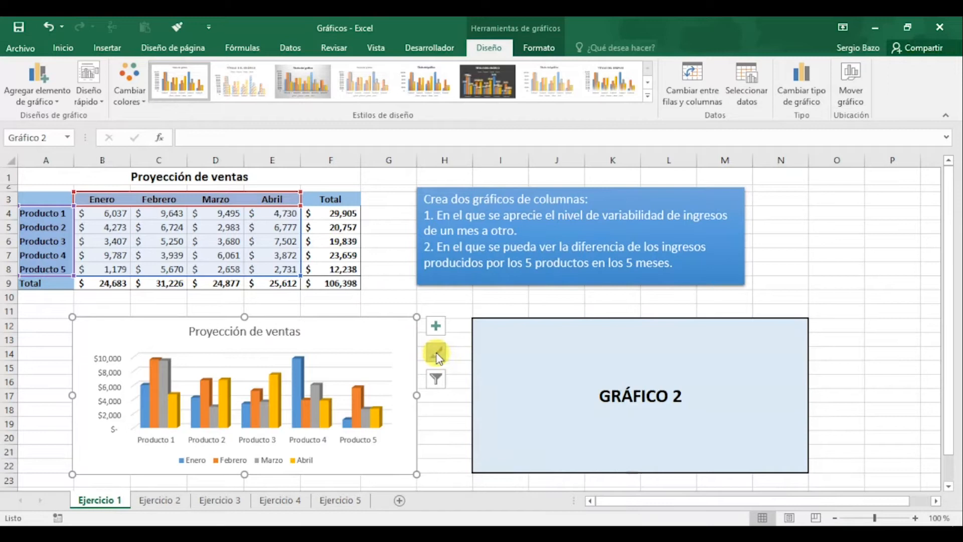
# Try filtering the Enero and Marzo series and the Producto 3 category out of the first chart
pyautogui.click(436, 381)
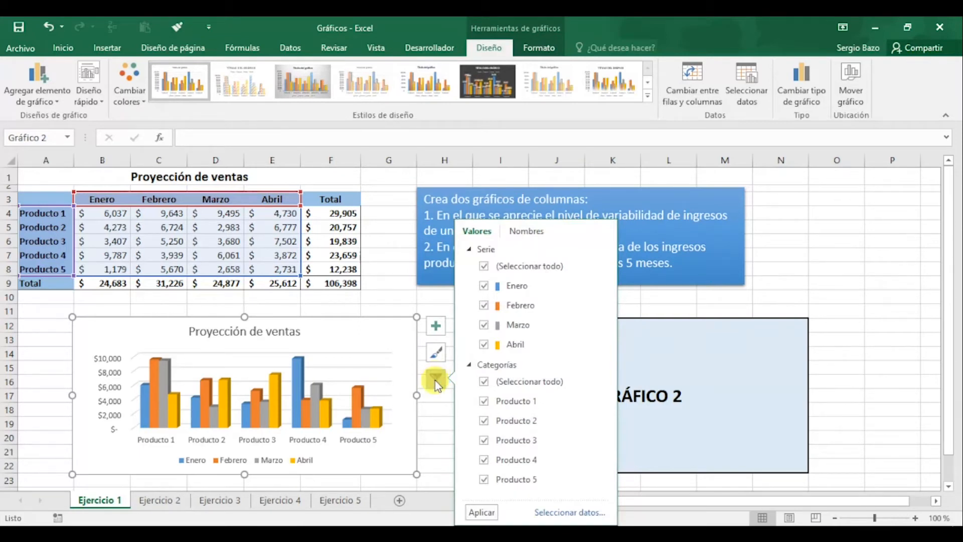
pyautogui.click(484, 286)
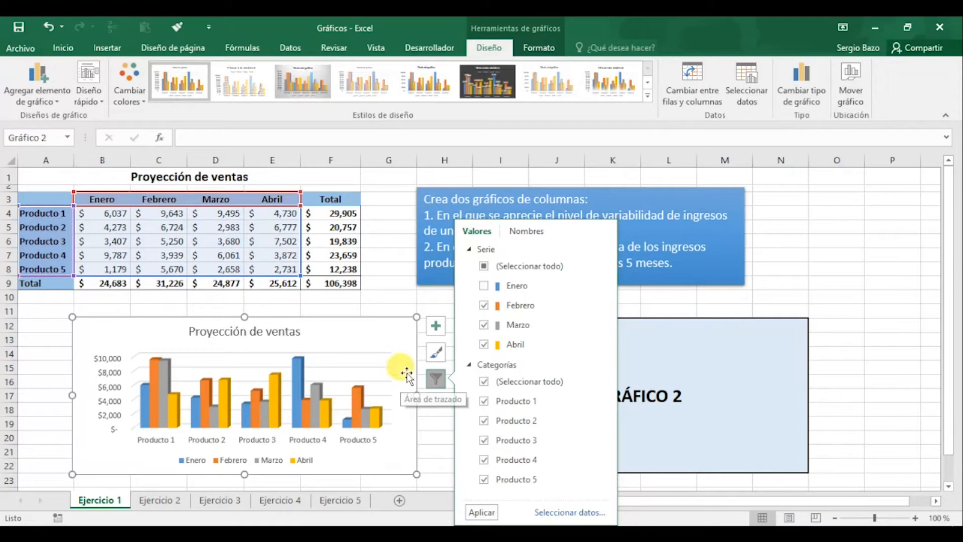
pyautogui.click(484, 325)
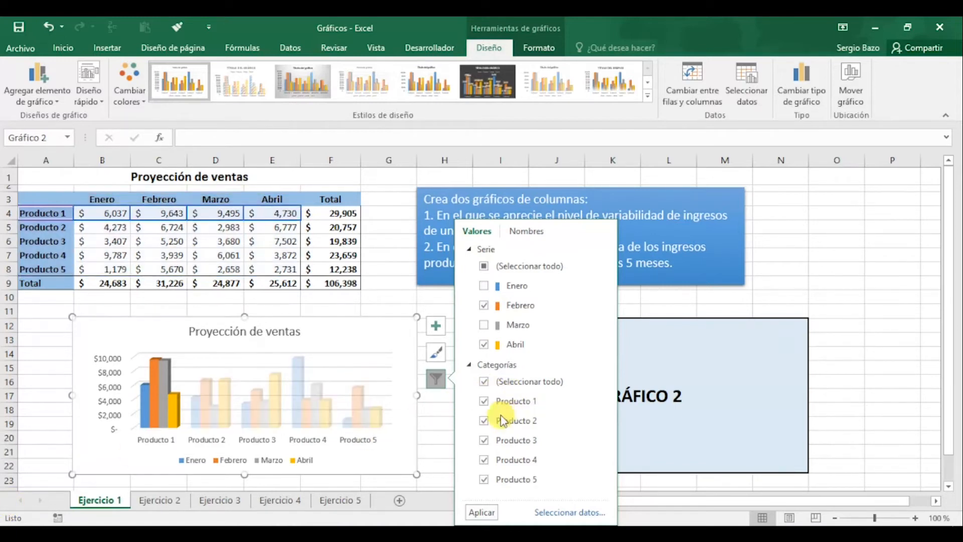
pyautogui.click(485, 441)
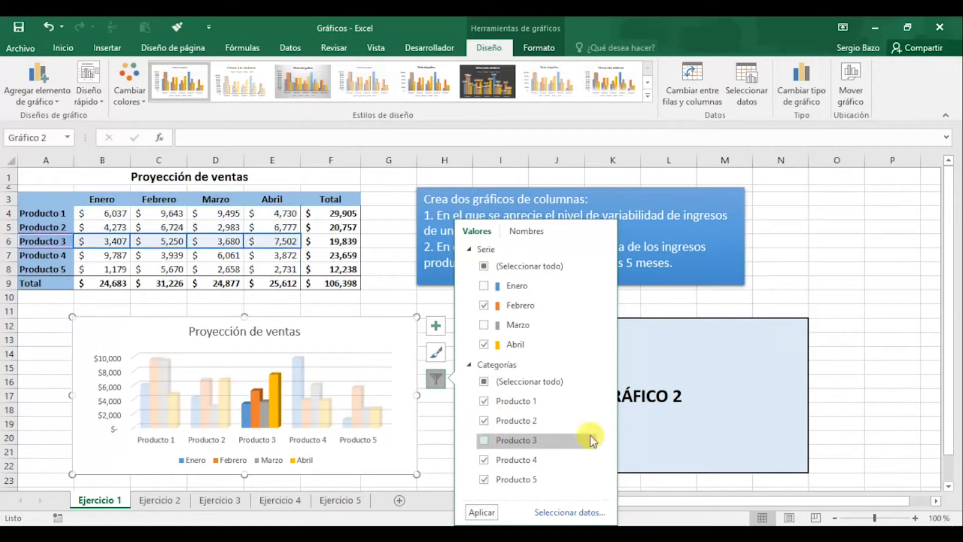
pyautogui.click(480, 513)
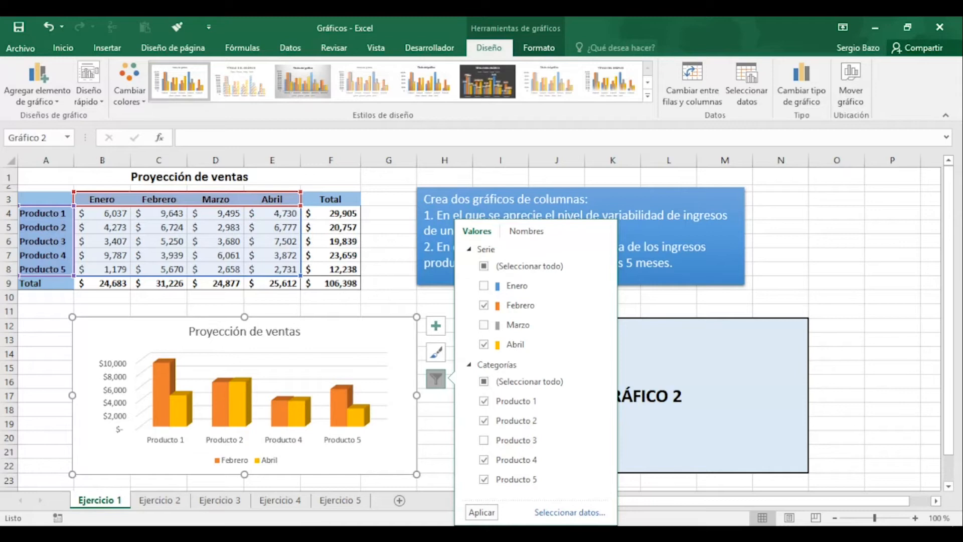
# Restore all month series and all product categories in the first chart's filter, then deselect the chart
pyautogui.click(440, 382)
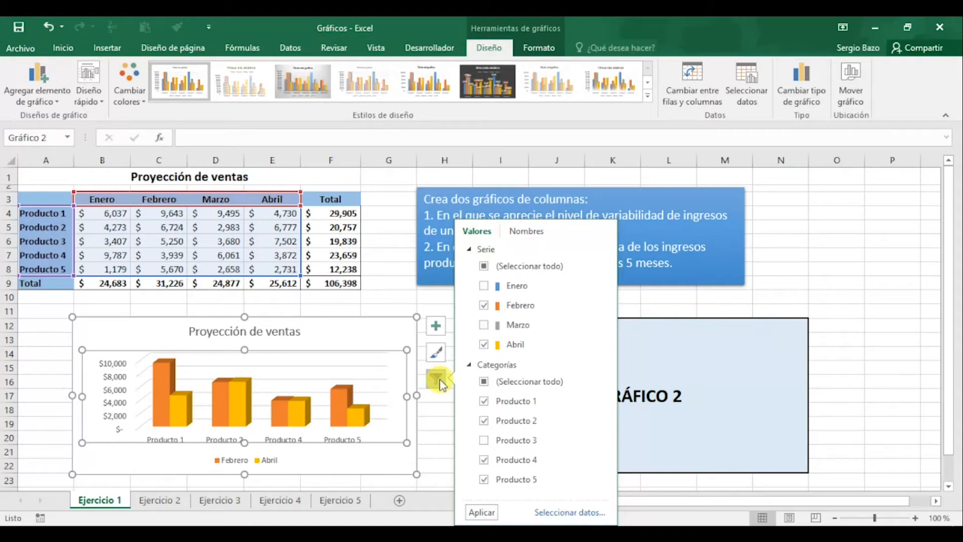
pyautogui.click(485, 267)
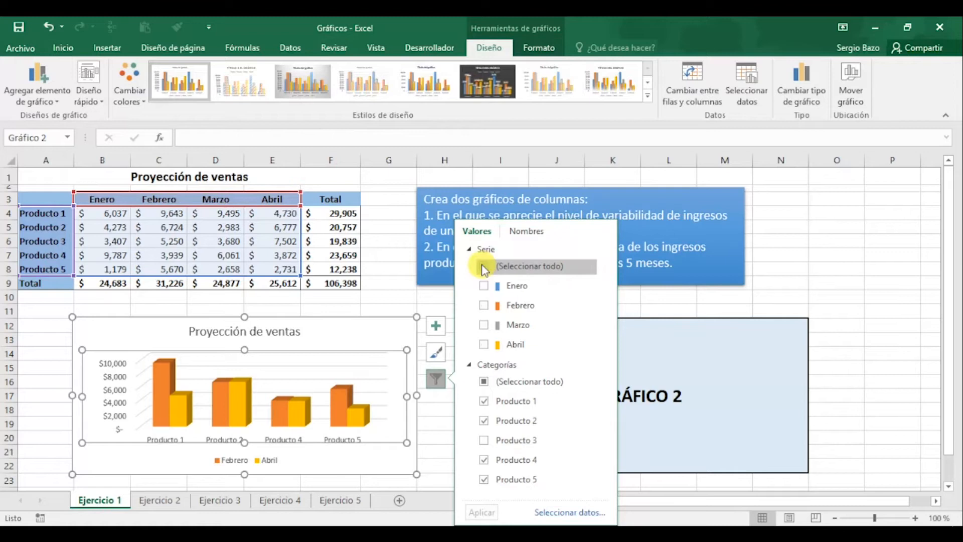
pyautogui.click(483, 385)
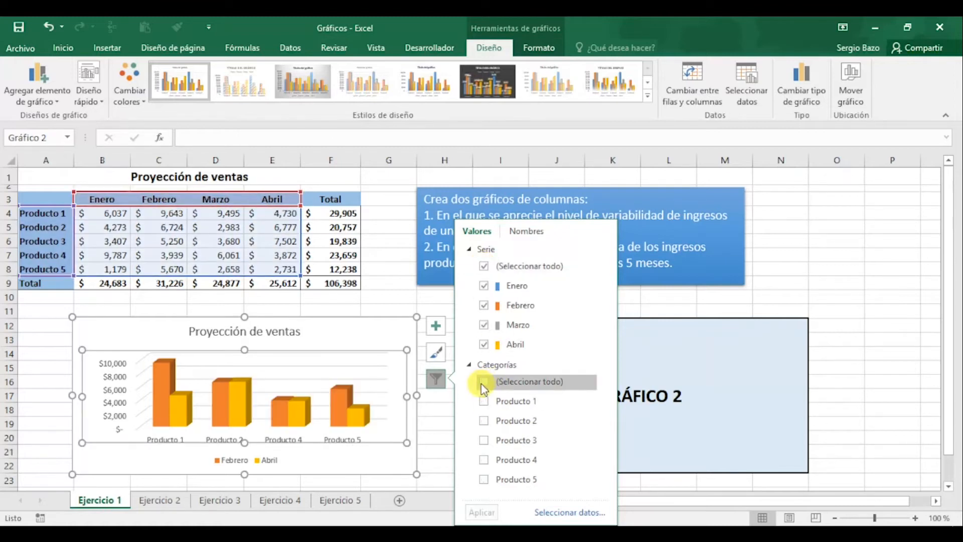
pyautogui.click(483, 385)
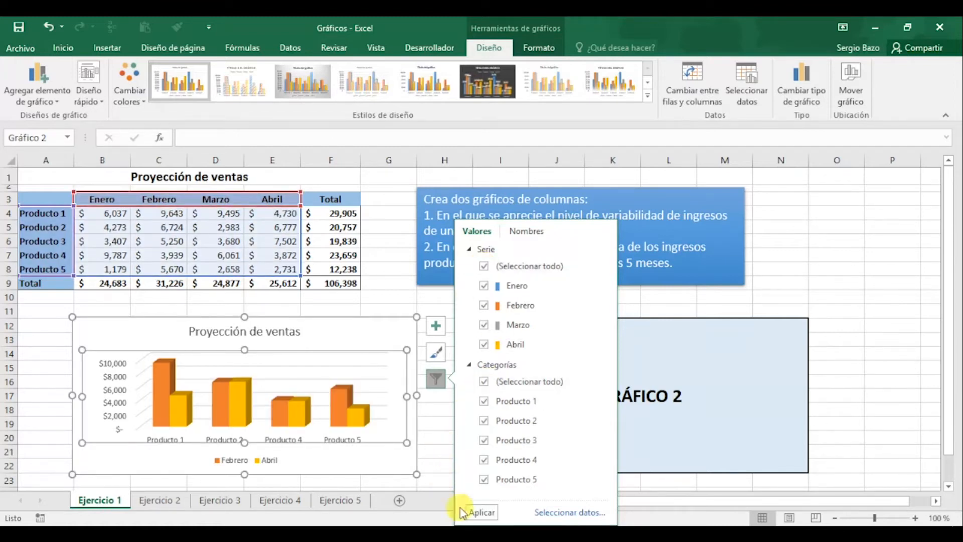
pyautogui.click(480, 513)
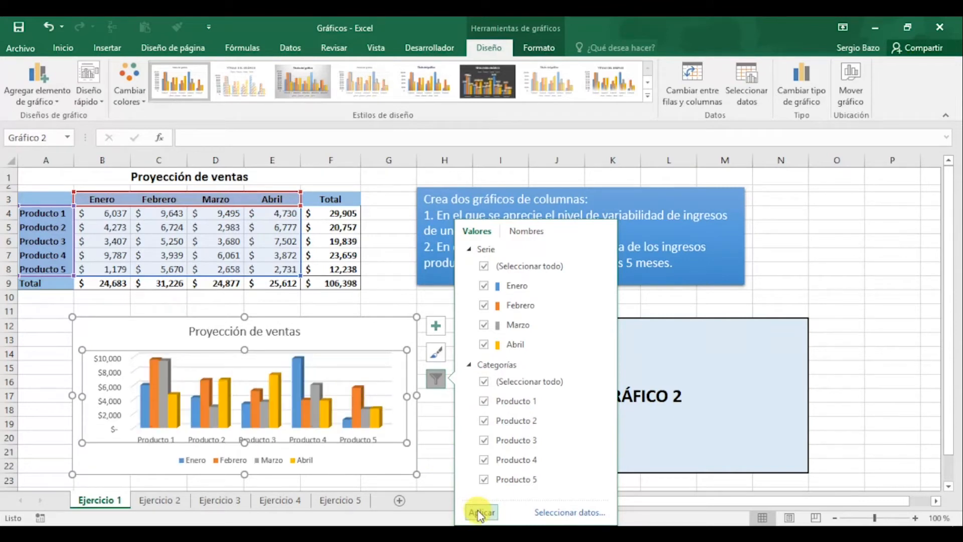
pyautogui.click(440, 423)
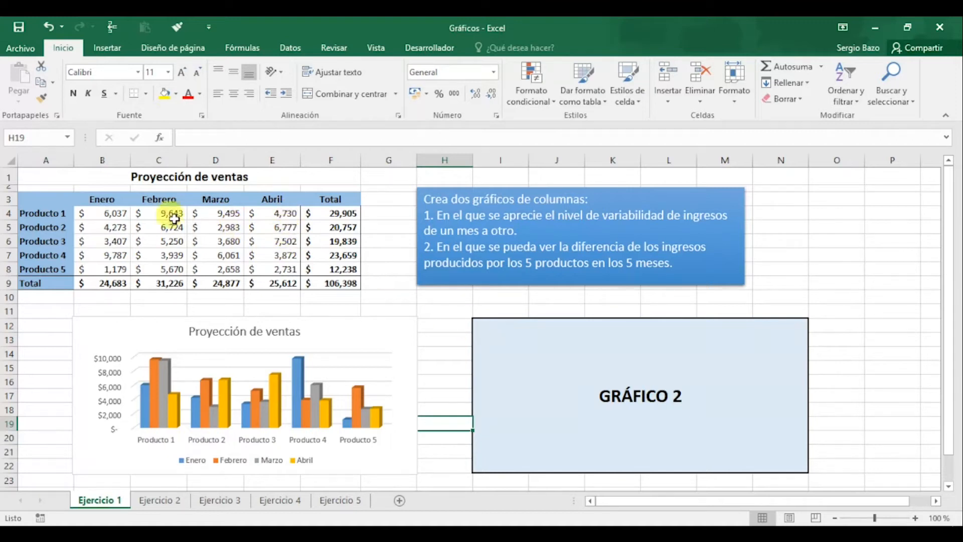
# Insert a 3-D clustered column chart from A3:E8 near the GRÁFICO 2 placeholder and swap its rows and columns
pyautogui.moveTo(40, 197); pyautogui.dragTo(284, 267)
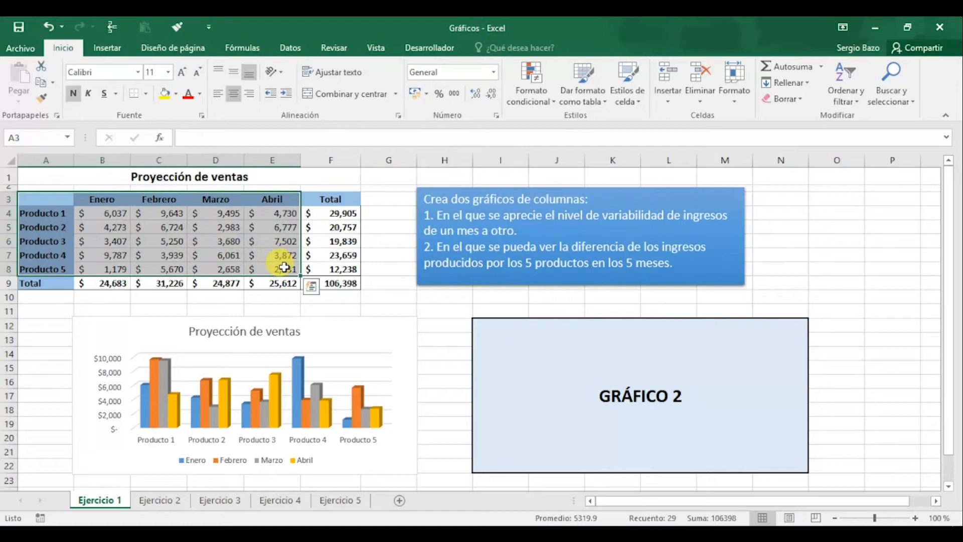
pyautogui.click(107, 48)
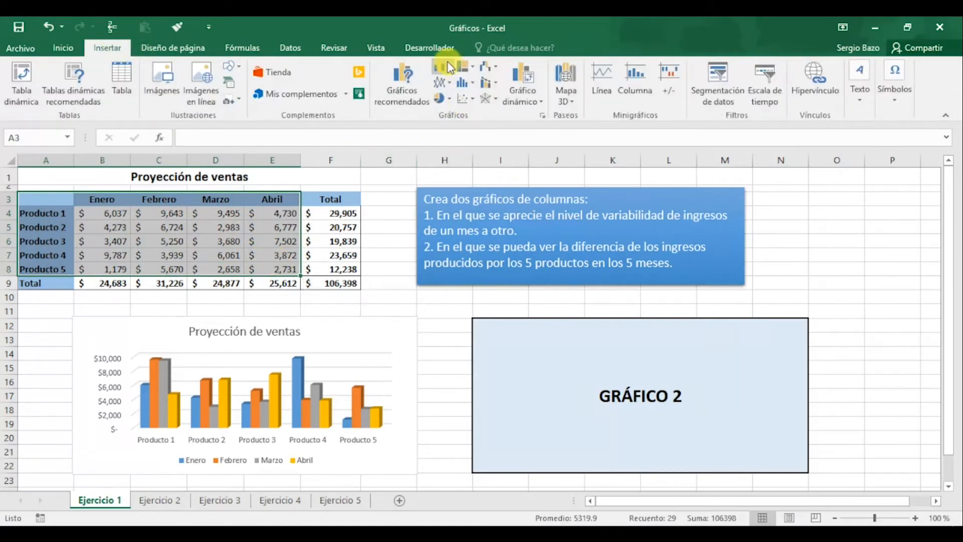
pyautogui.click(441, 67)
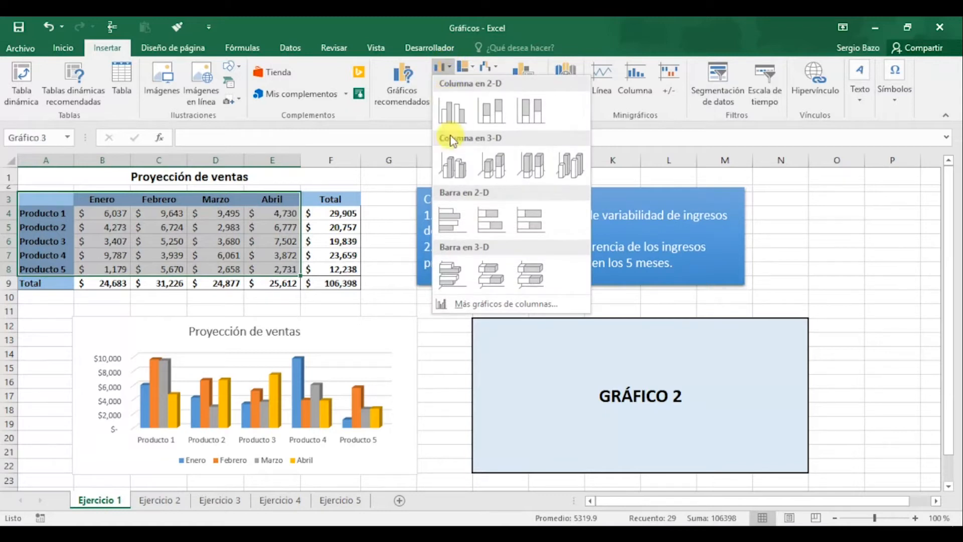
pyautogui.click(451, 165)
pyautogui.moveTo(405, 238); pyautogui.dragTo(563, 279)
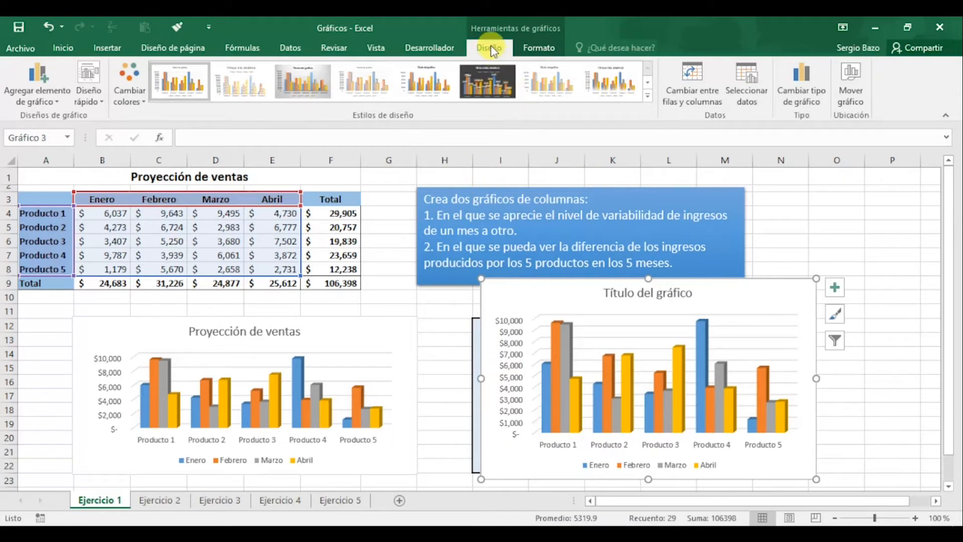
pyautogui.click(692, 72)
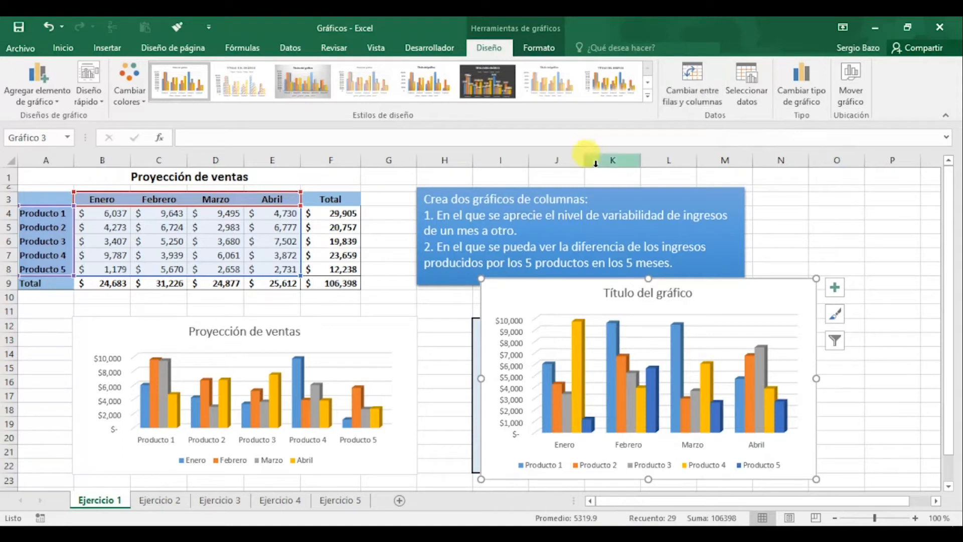
# Move and resize the second column chart so that it covers the GRÁFICO 2 placeholder
pyautogui.moveTo(520, 296)
pyautogui.mouseDown()
pyautogui.moveTo(511, 326)
pyautogui.moveTo(509, 250)
pyautogui.moveTo(517, 269)
pyautogui.moveTo(509, 283)
pyautogui.moveTo(499, 277)
pyautogui.moveTo(508, 282)
pyautogui.mouseUp()
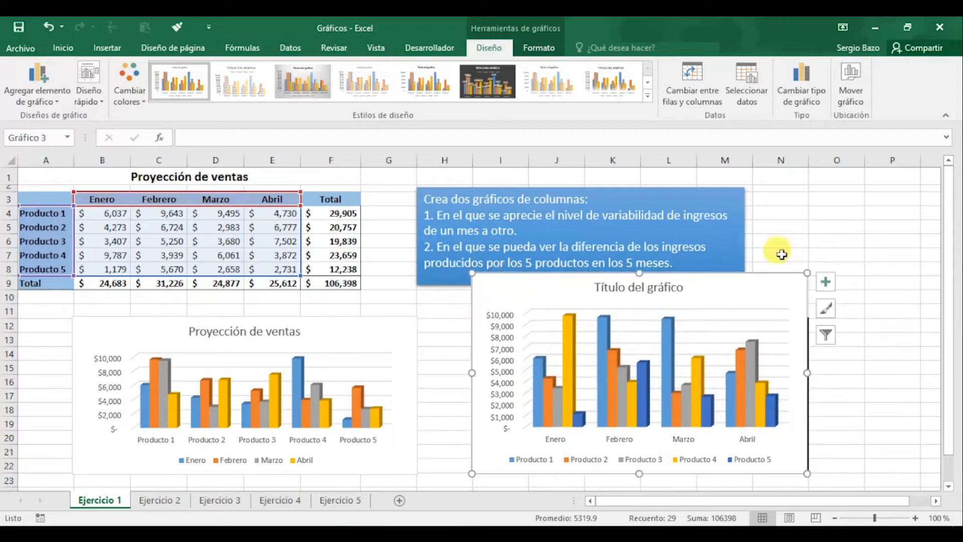
pyautogui.moveTo(639, 274); pyautogui.dragTo(640, 328)
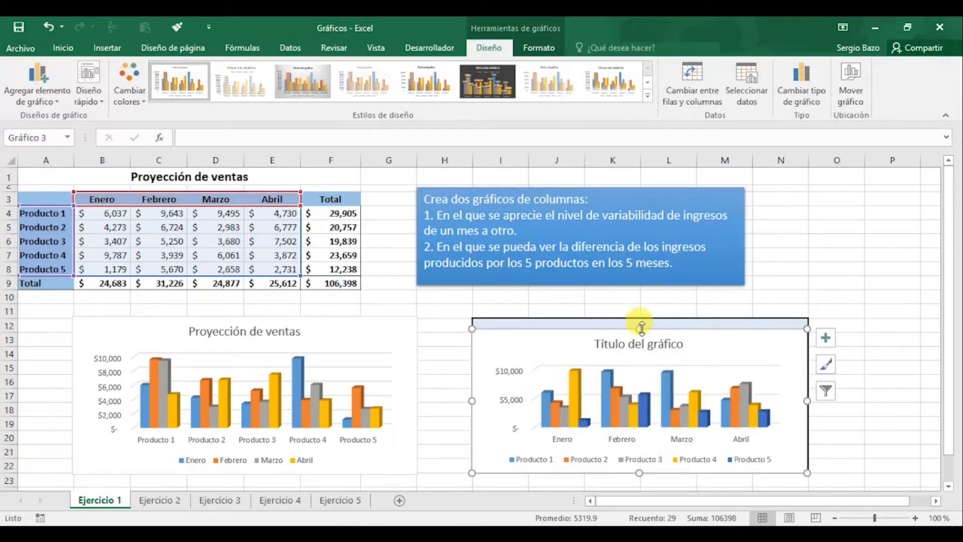
pyautogui.moveTo(641, 328); pyautogui.dragTo(640, 318)
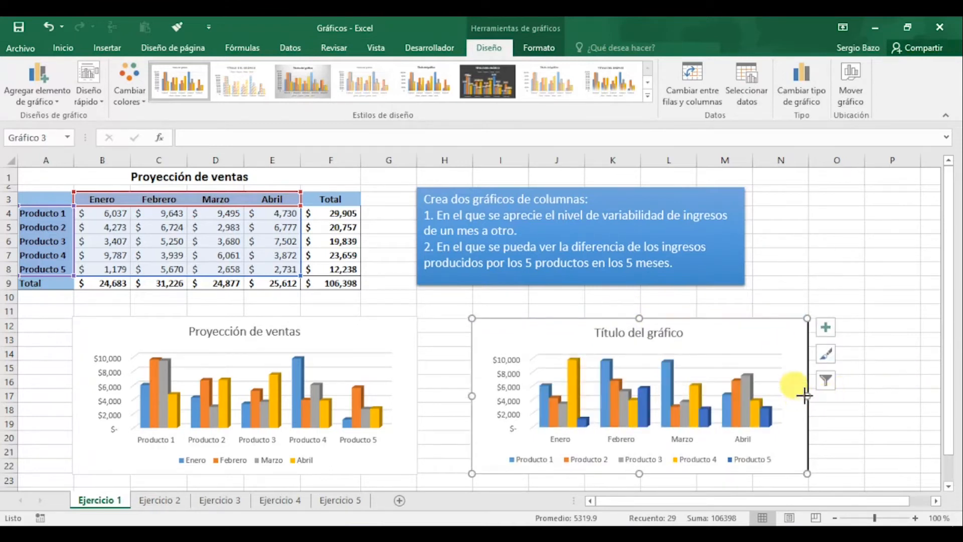
pyautogui.moveTo(804, 396); pyautogui.dragTo(810, 396)
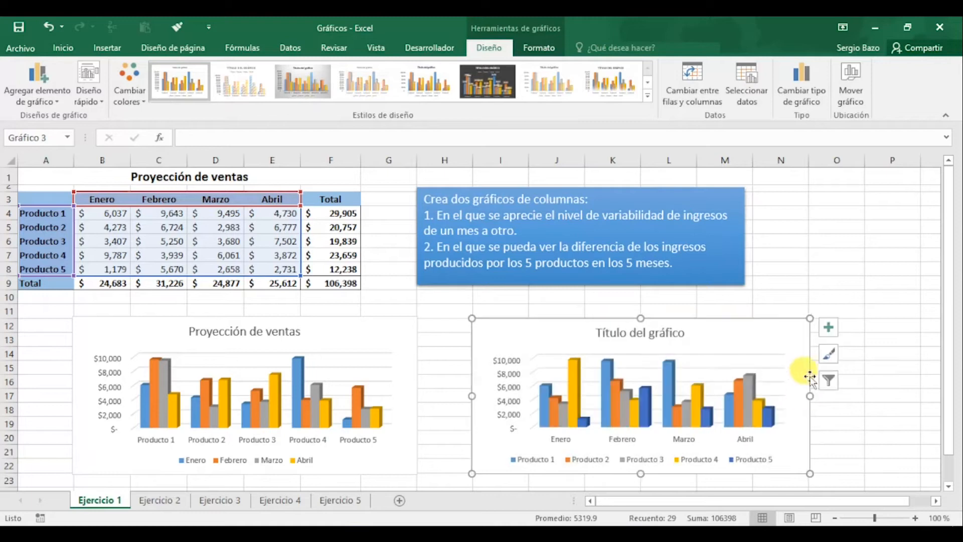
# Link the second chart's title to the sheet heading with the reference ='Ejercicio 1'!$A$1:$F$1
pyautogui.click(646, 333)
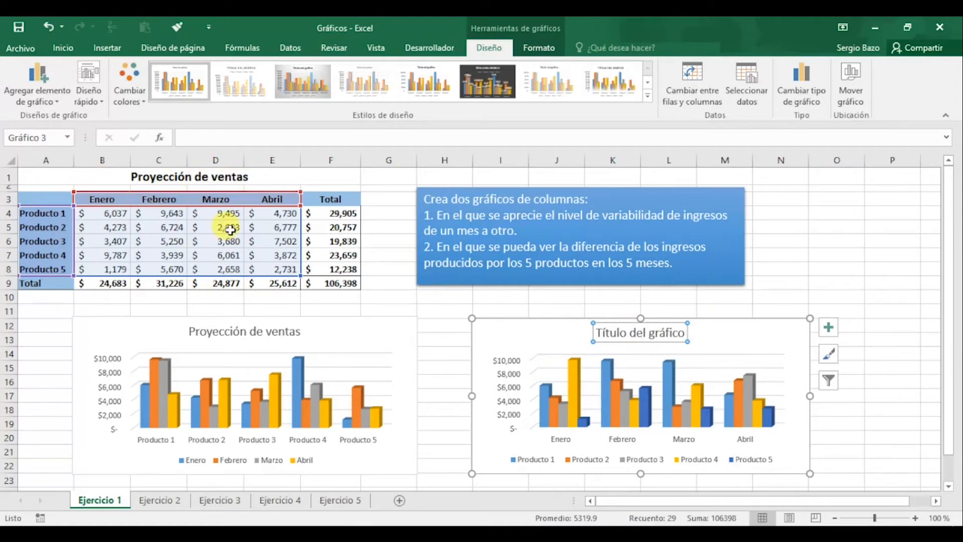
pyautogui.click(219, 138)
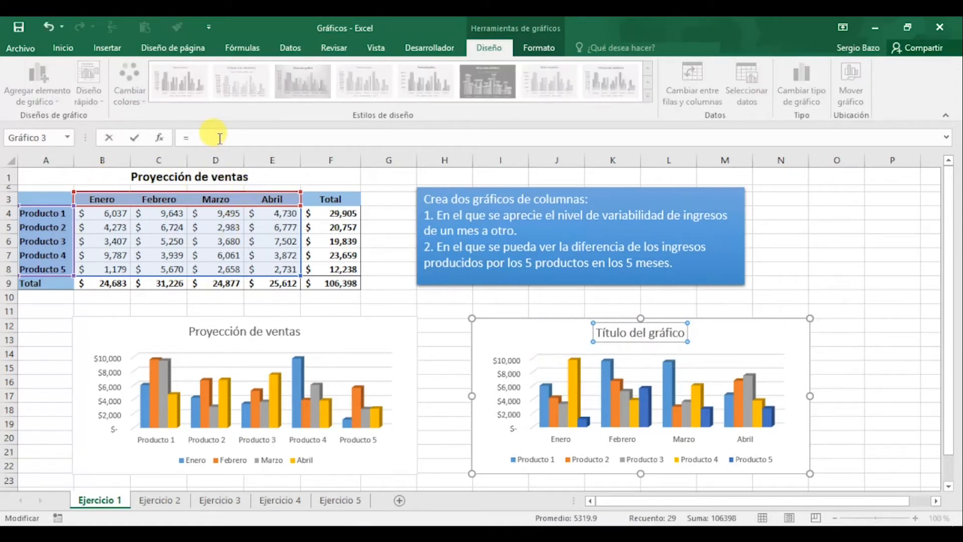
pyautogui.click(150, 176)
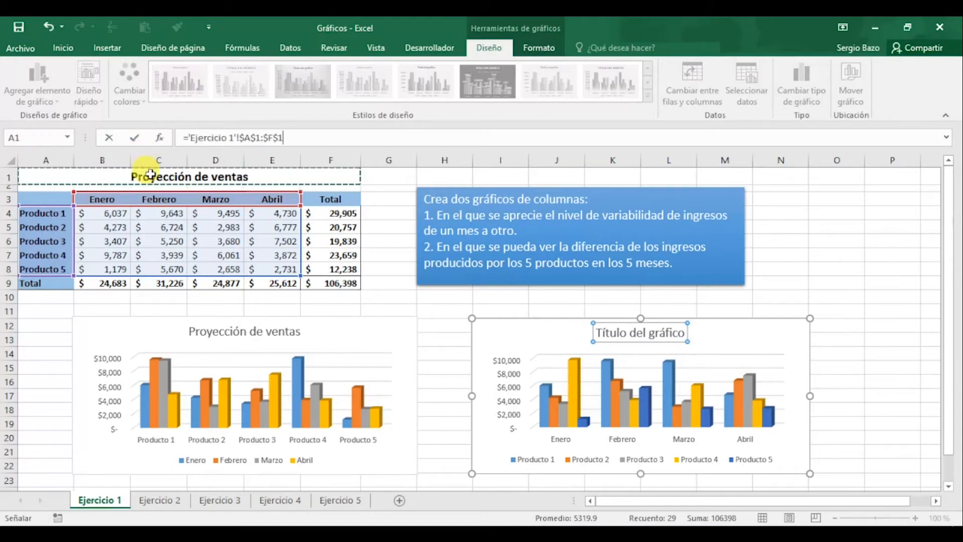
pyautogui.press('Return')
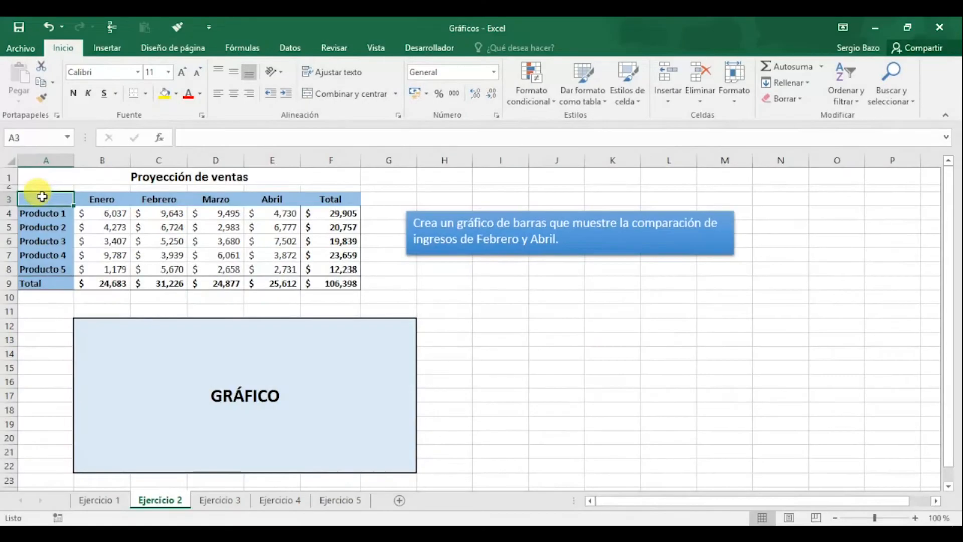
# On the Ejercicio 2 sheet, insert a 3-D stacked bar chart from A3:A8, C3:C8 and E3:E8 and place it below the instruction box
pyautogui.moveTo(42, 197); pyautogui.dragTo(52, 268)
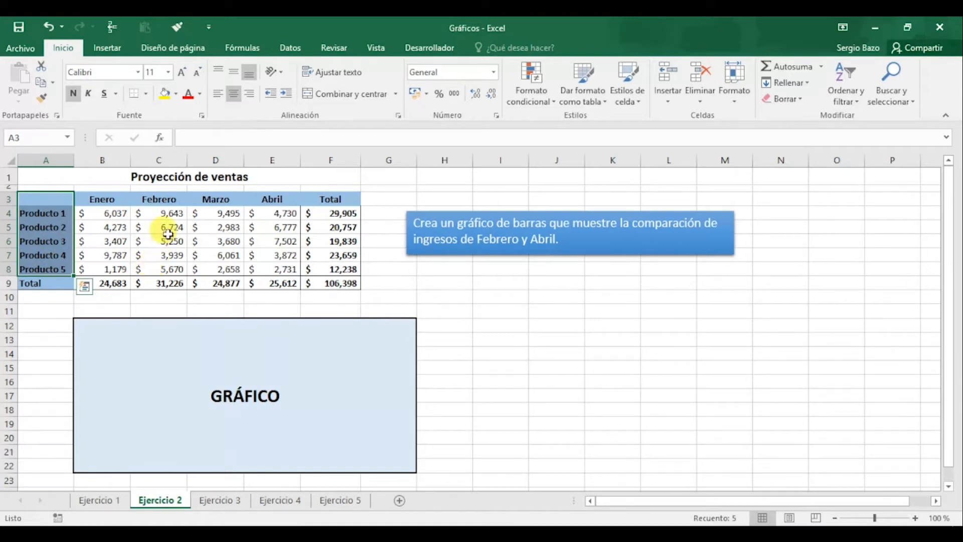
pyautogui.moveTo(164, 198); pyautogui.dragTo(164, 270)
pyautogui.moveTo(271, 199); pyautogui.dragTo(280, 267)
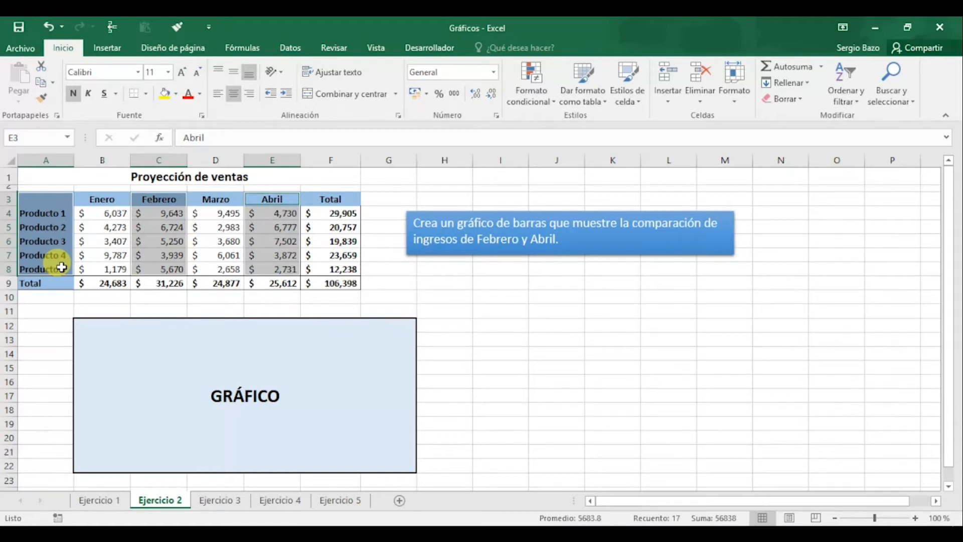
pyautogui.click(107, 50)
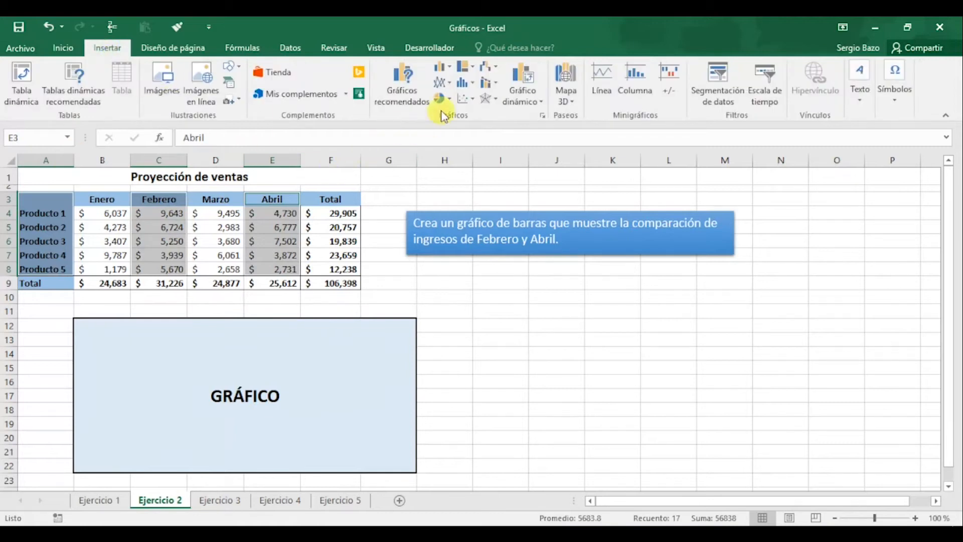
pyautogui.click(451, 68)
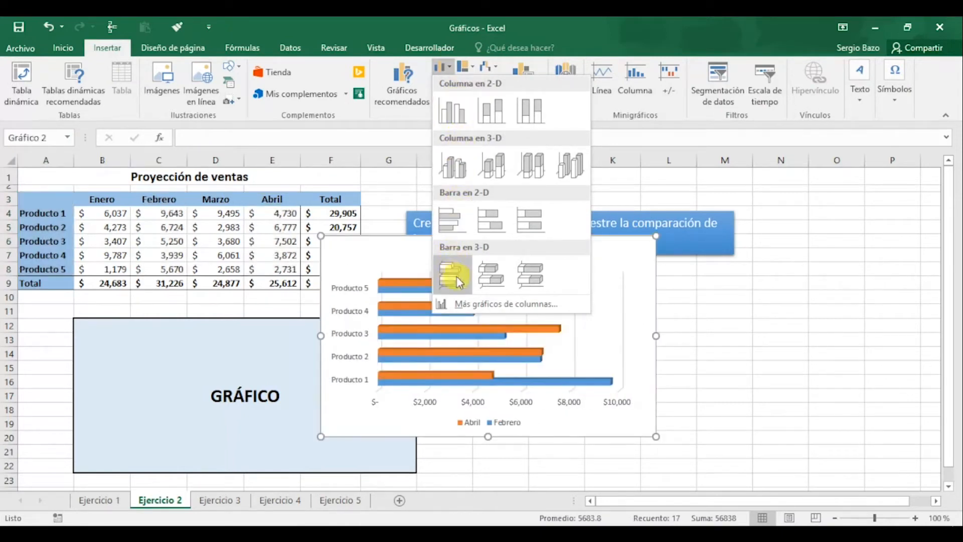
pyautogui.click(490, 273)
pyautogui.moveTo(548, 240); pyautogui.dragTo(634, 289)
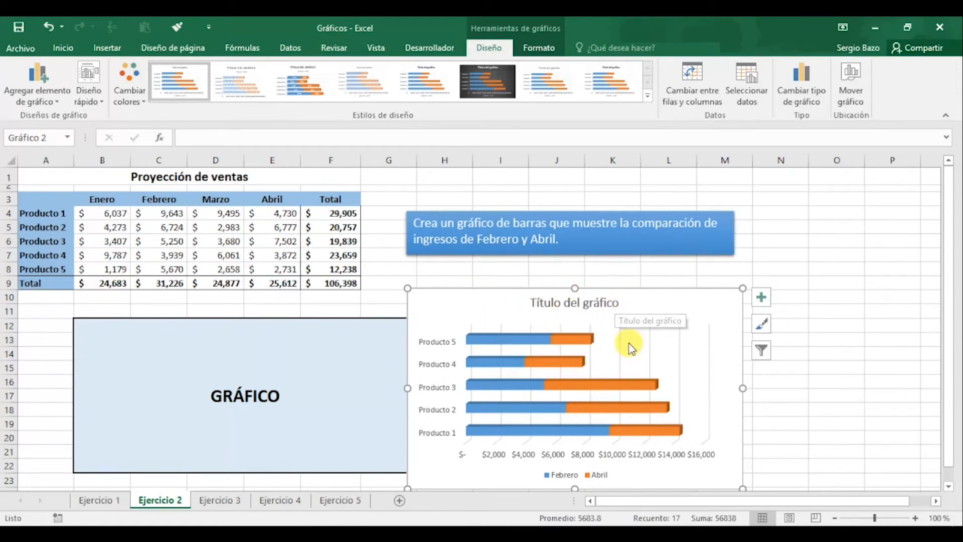
# Remove the chart title and the gridlines from the Febrero and Abril bar chart
pyautogui.click(763, 298)
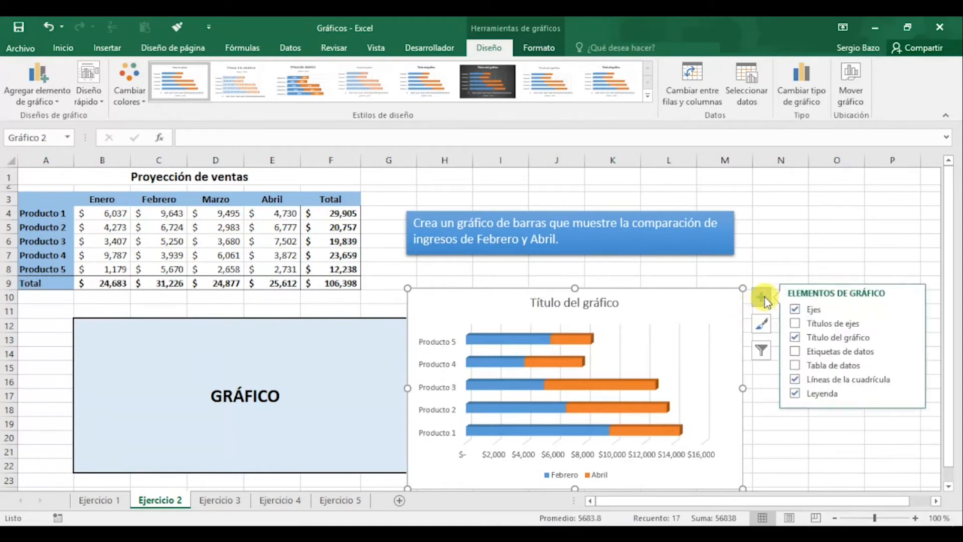
pyautogui.click(796, 338)
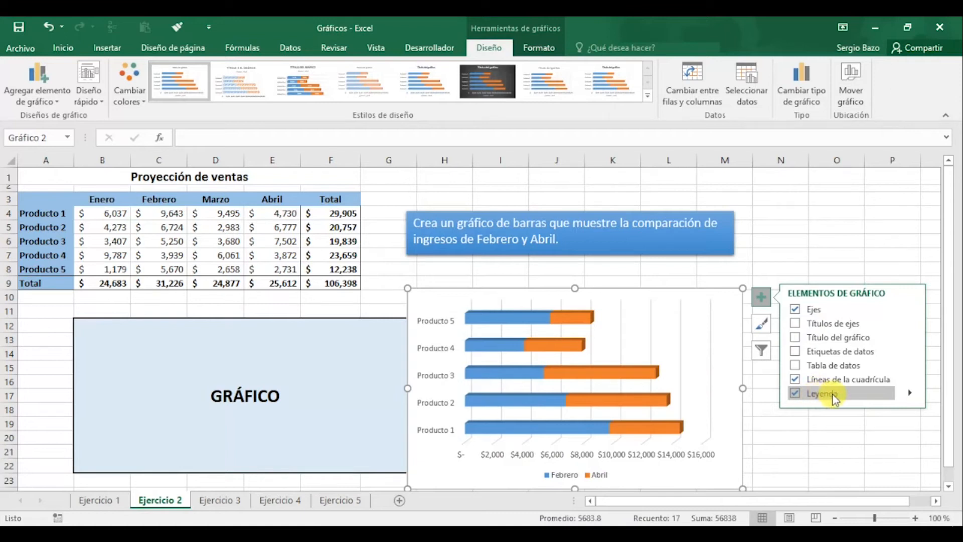
pyautogui.click(910, 398)
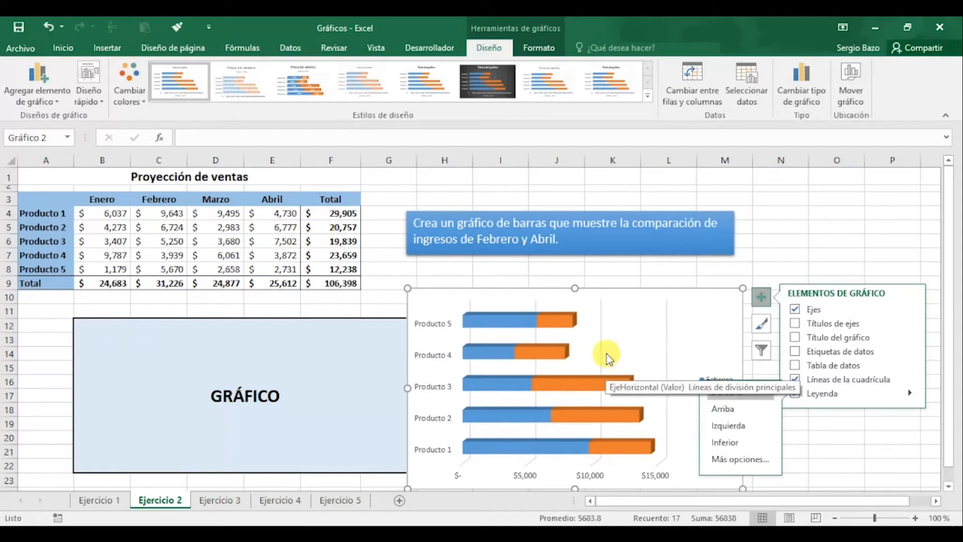
pyautogui.click(795, 379)
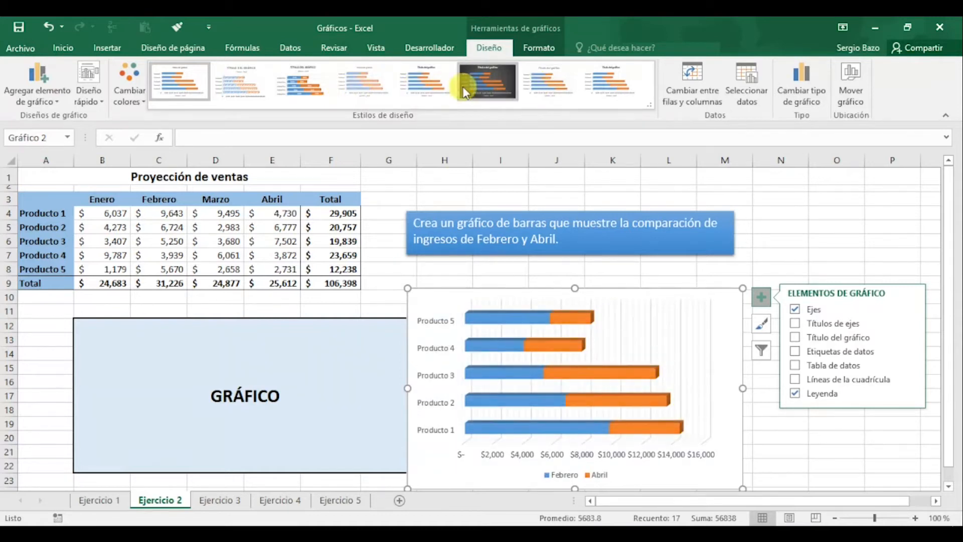
# Apply the second chart style to the bar chart and recolor it with the multicolor palette starting with orange, yellow and green
pyautogui.click(246, 92)
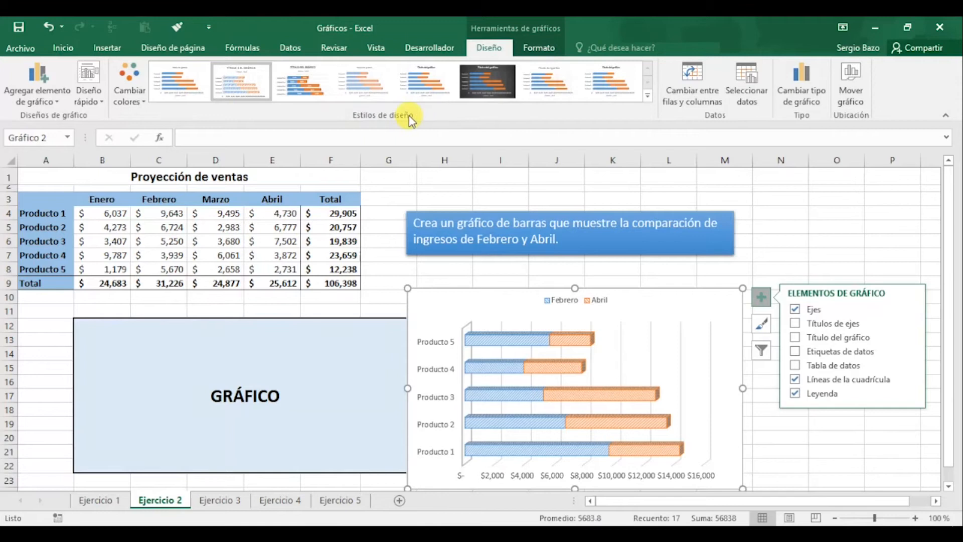
pyautogui.click(130, 90)
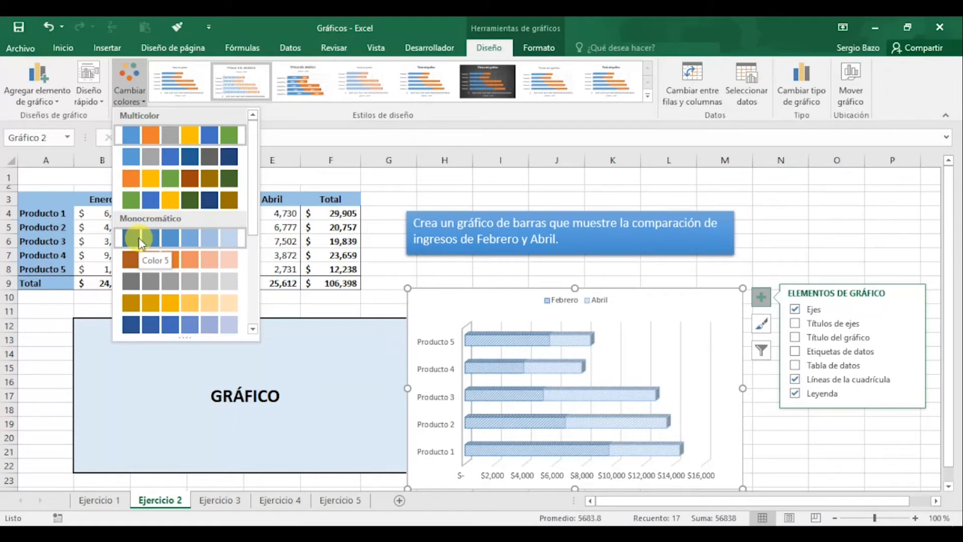
pyautogui.click(145, 178)
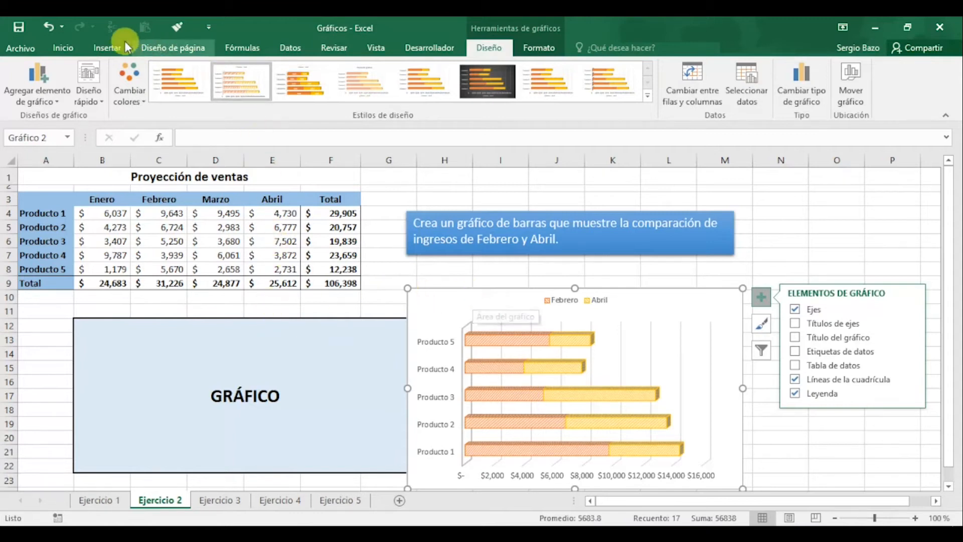
# Apply the first quick layout, with the legend on the right, to the bar chart and remove its chart title
pyautogui.click(92, 102)
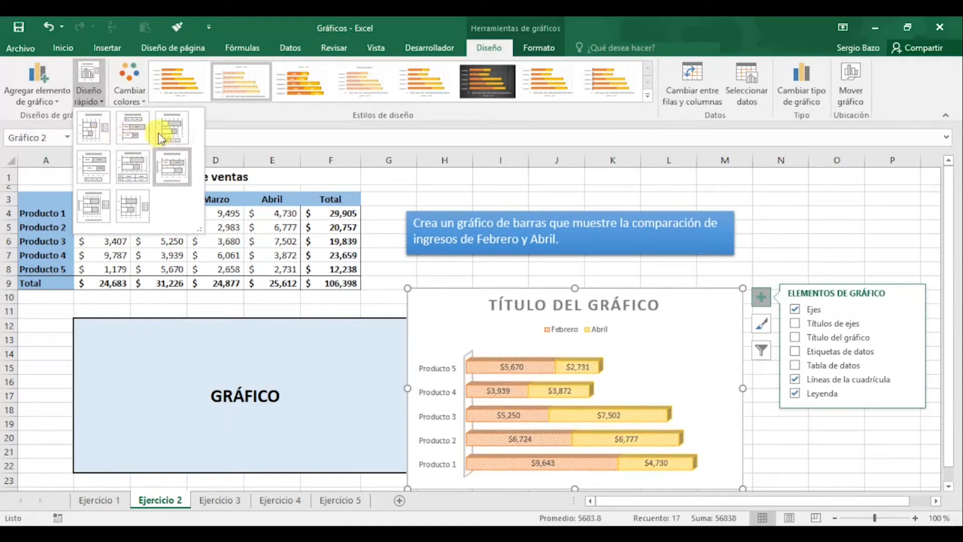
pyautogui.click(99, 133)
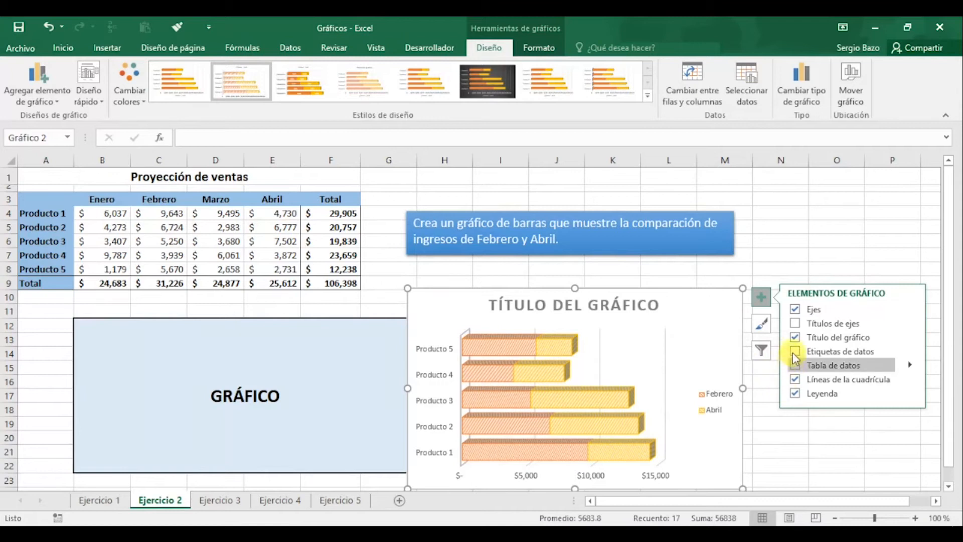
pyautogui.click(795, 338)
# Move and resize the bar chart so that it covers the GRÁFICO placeholder
pyautogui.moveTo(677, 290); pyautogui.dragTo(646, 230)
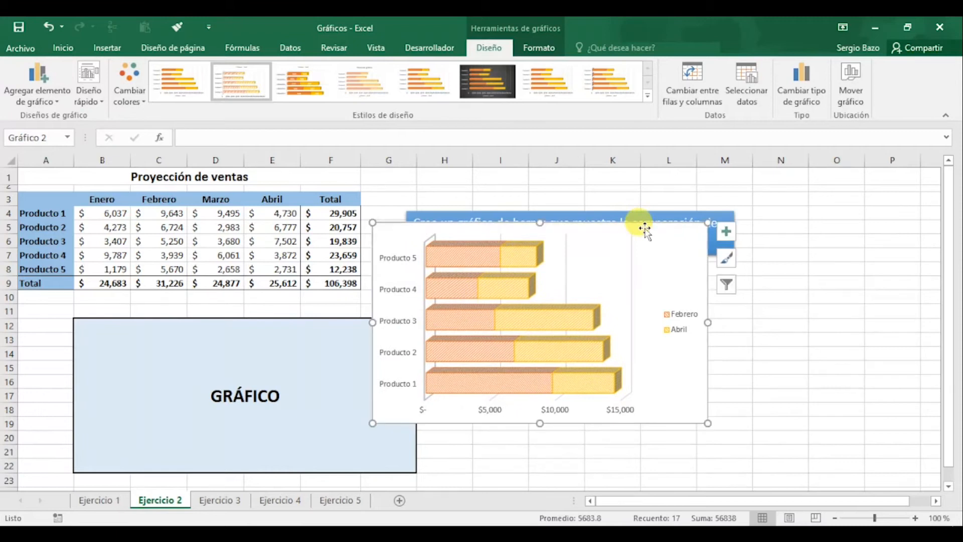
pyautogui.moveTo(641, 221); pyautogui.dragTo(345, 278)
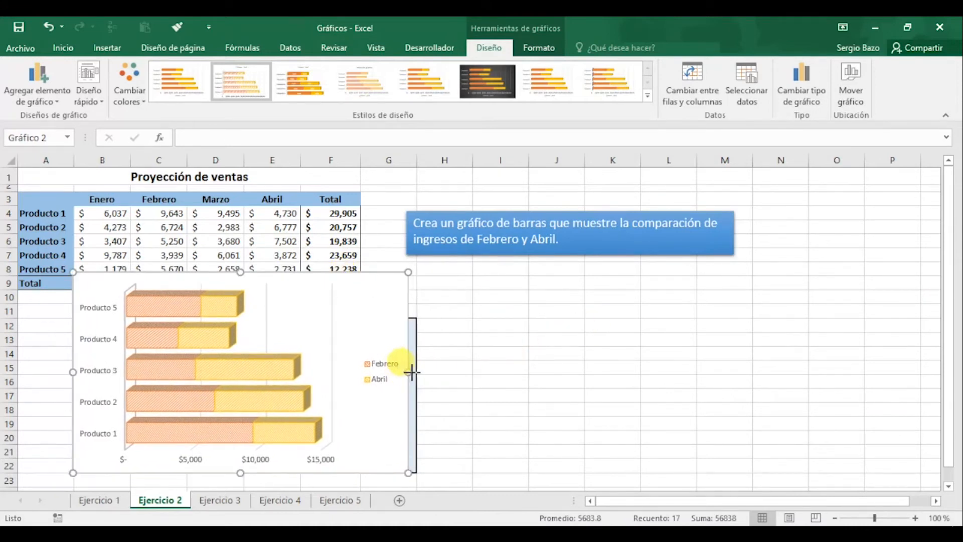
pyautogui.moveTo(408, 369); pyautogui.dragTo(418, 372)
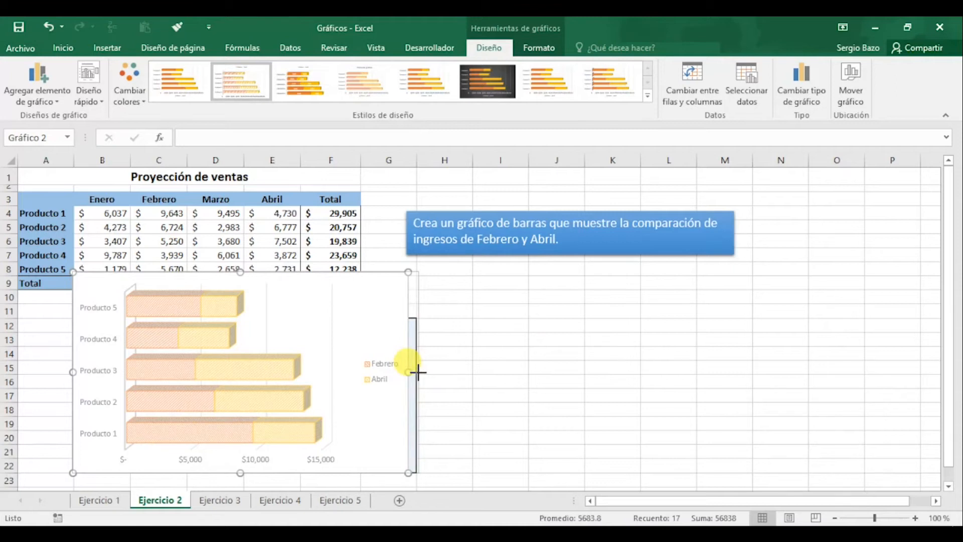
pyautogui.moveTo(418, 372); pyautogui.dragTo(418, 372)
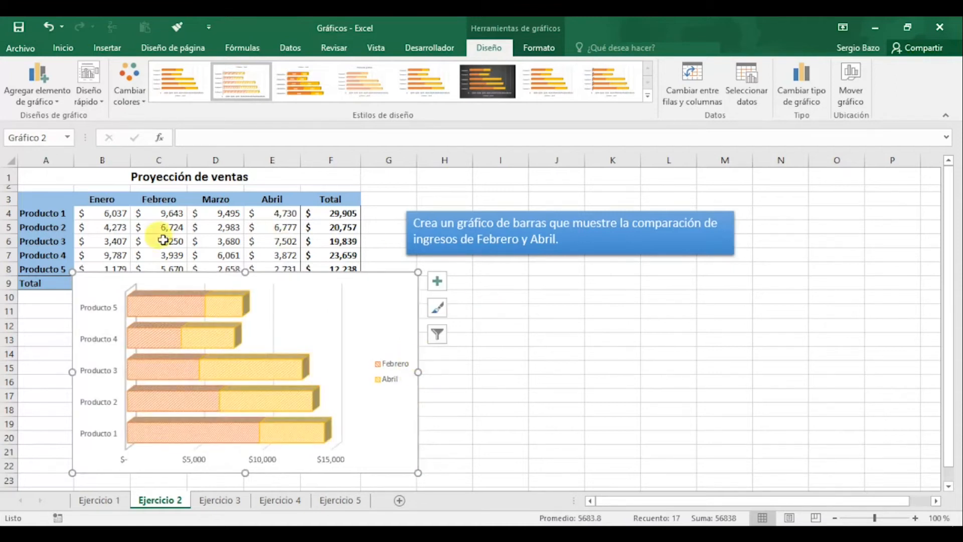
pyautogui.moveTo(245, 272); pyautogui.dragTo(244, 317)
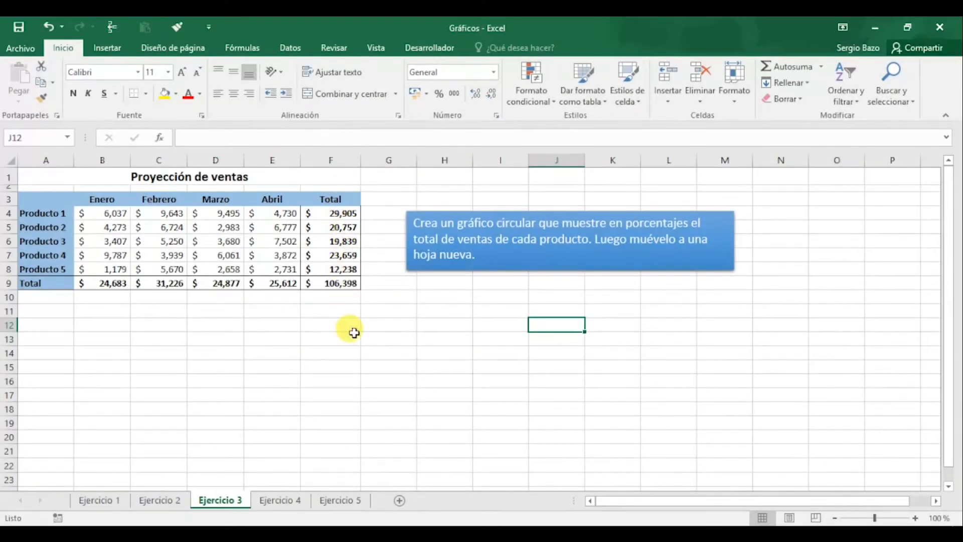
# On the Ejercicio 3 sheet, insert a 3-D pie chart from A3:A8 and F3:F8
pyautogui.moveTo(42, 192); pyautogui.dragTo(38, 273)
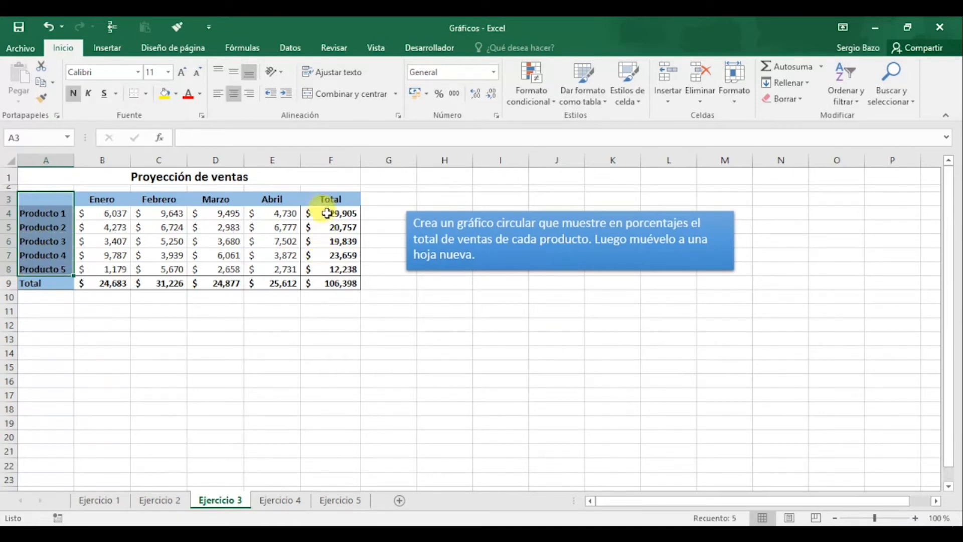
pyautogui.moveTo(323, 196); pyautogui.dragTo(328, 271)
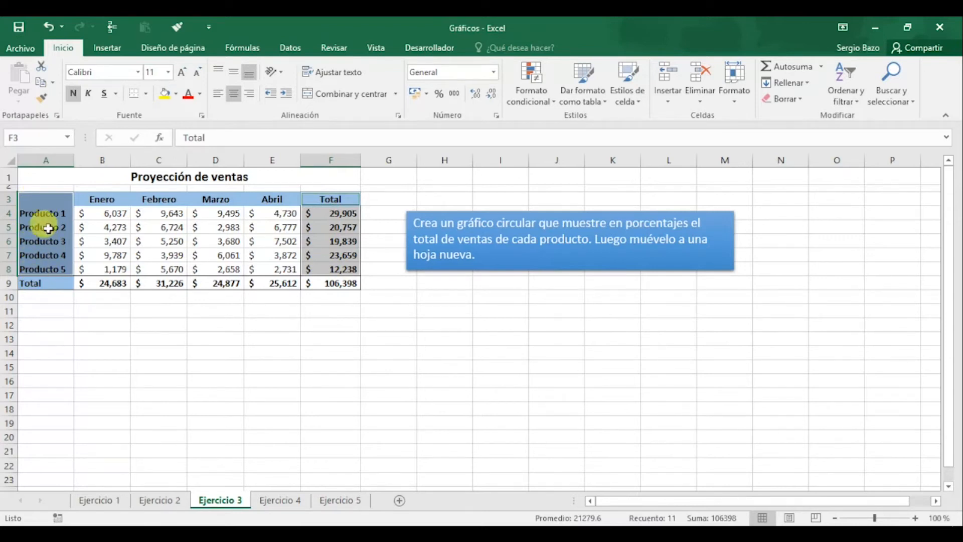
pyautogui.click(110, 45)
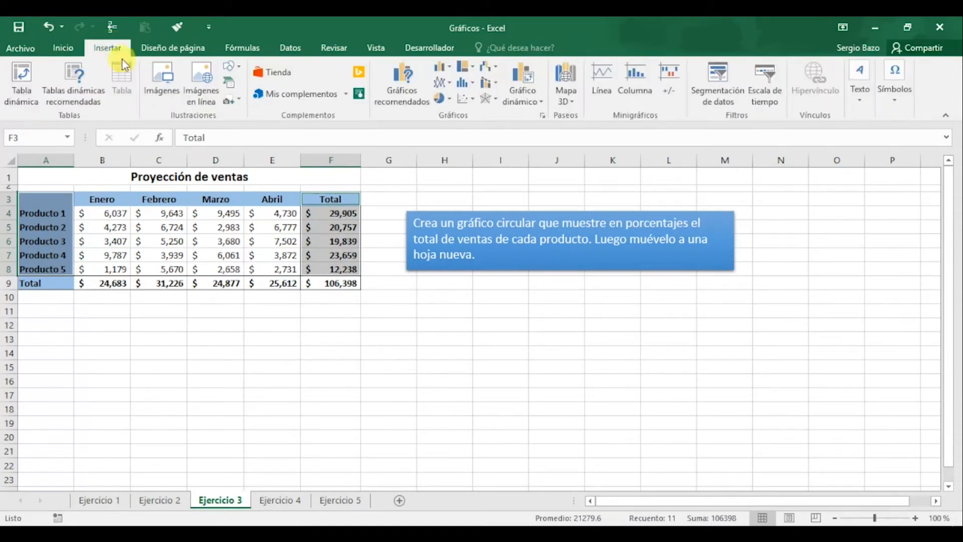
pyautogui.click(450, 101)
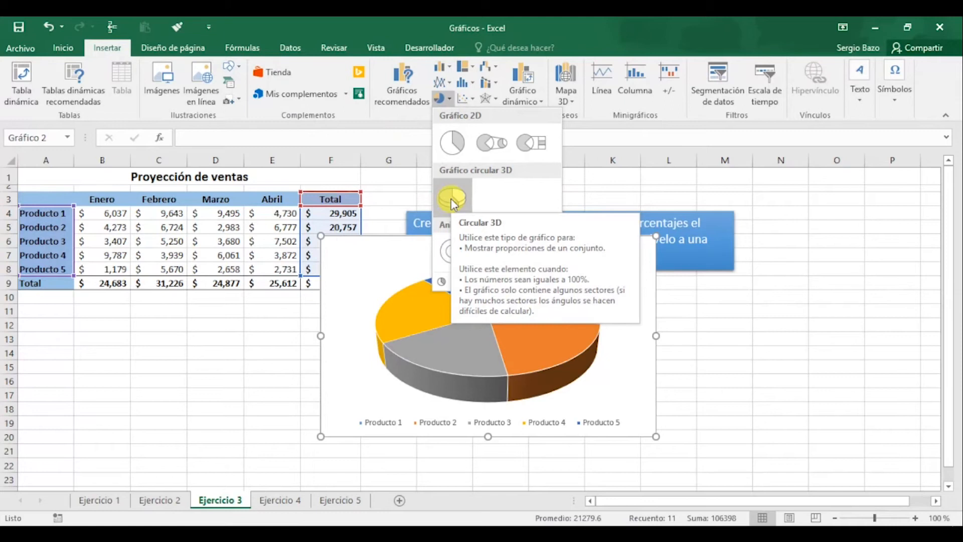
pyautogui.click(452, 199)
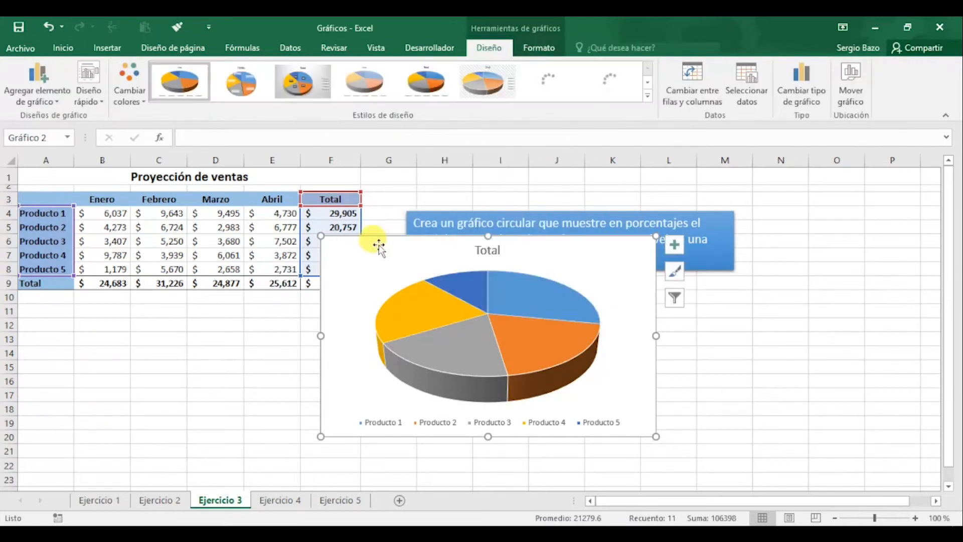
# Place the pie chart below the instruction box and recolor it with the multicolor palette Color 4
pyautogui.moveTo(380, 243); pyautogui.dragTo(441, 286)
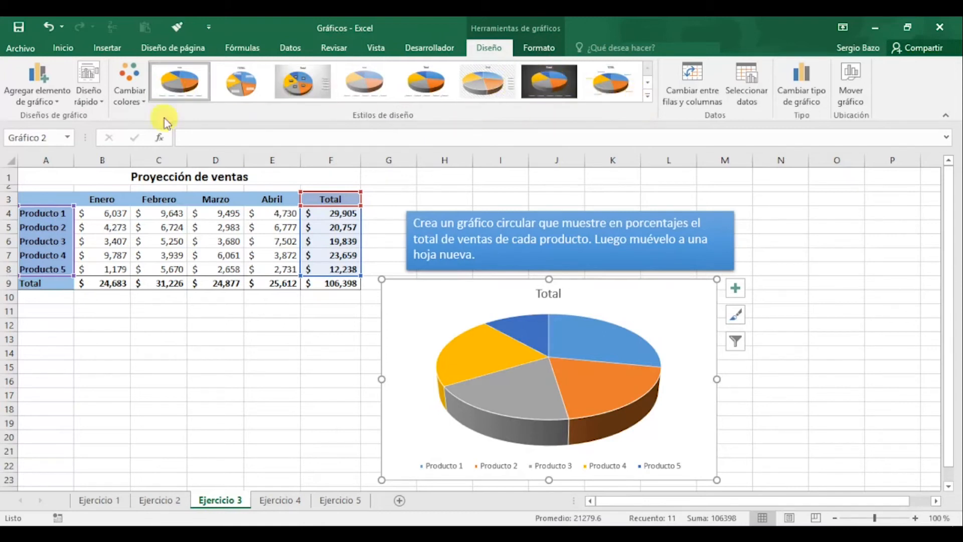
pyautogui.click(131, 97)
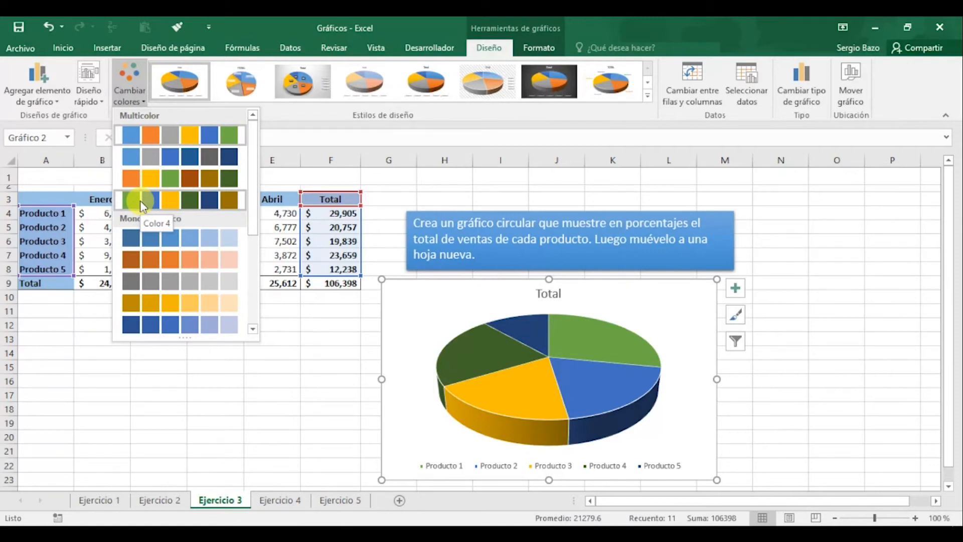
pyautogui.click(140, 200)
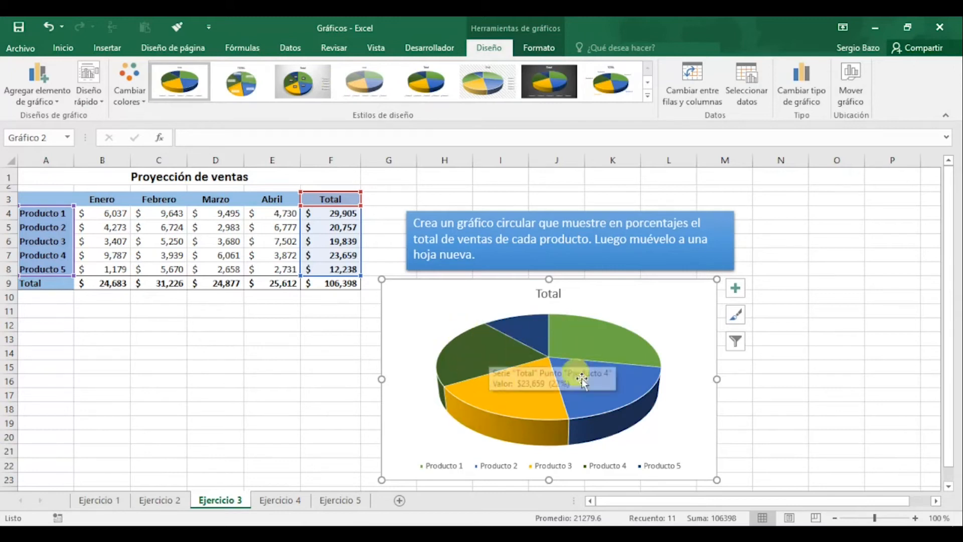
# Pull the Producto 1 slice slightly out of the pie chart
pyautogui.click(486, 351)
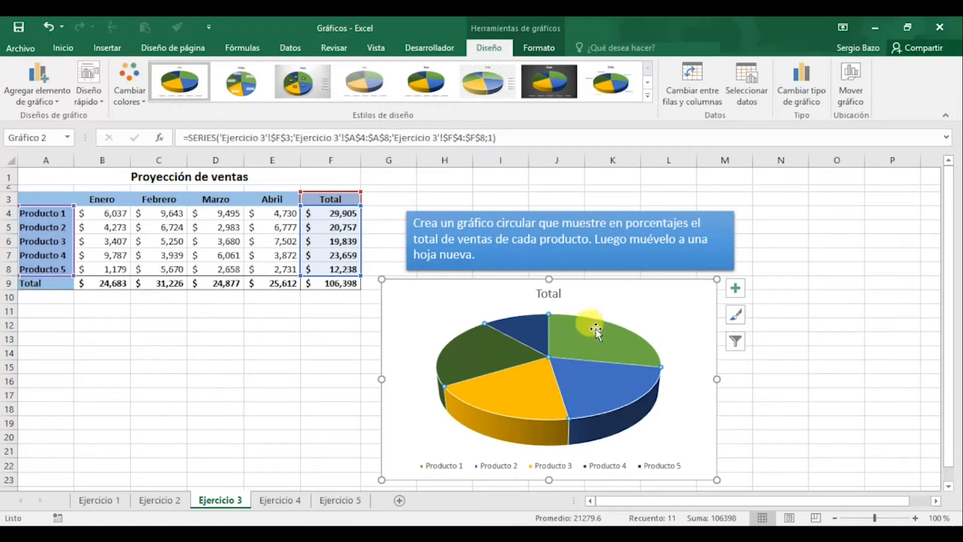
pyautogui.moveTo(572, 333)
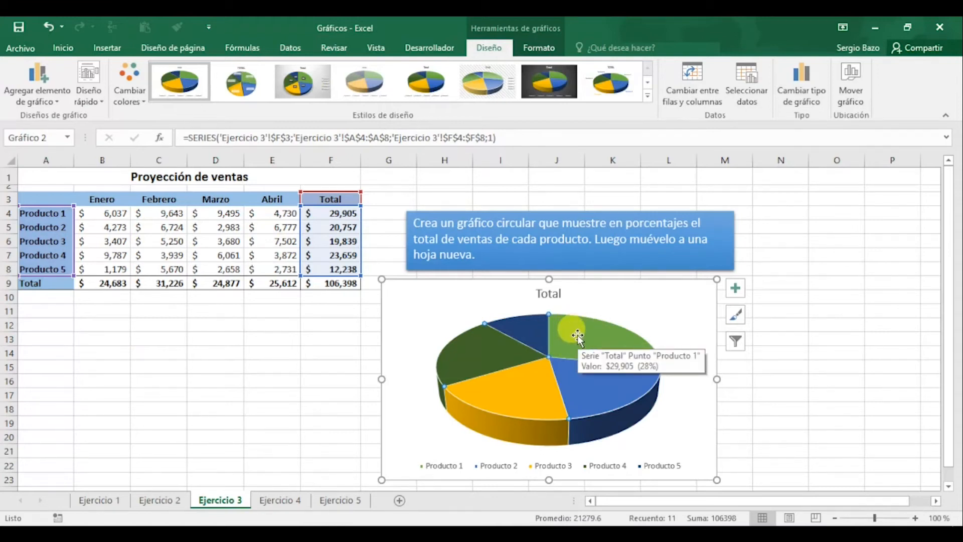
pyautogui.click(577, 335)
pyautogui.moveTo(457, 393)
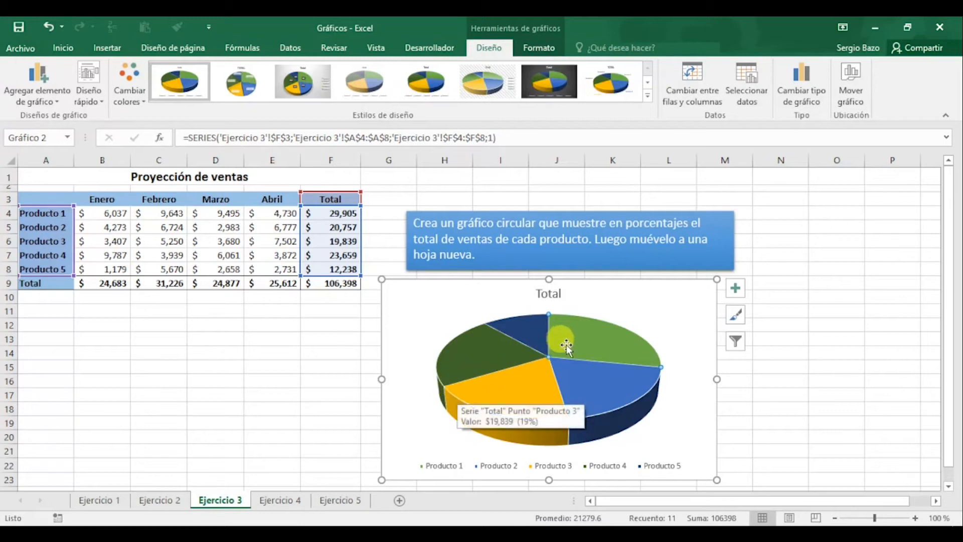
pyautogui.moveTo(569, 341); pyautogui.dragTo(580, 328)
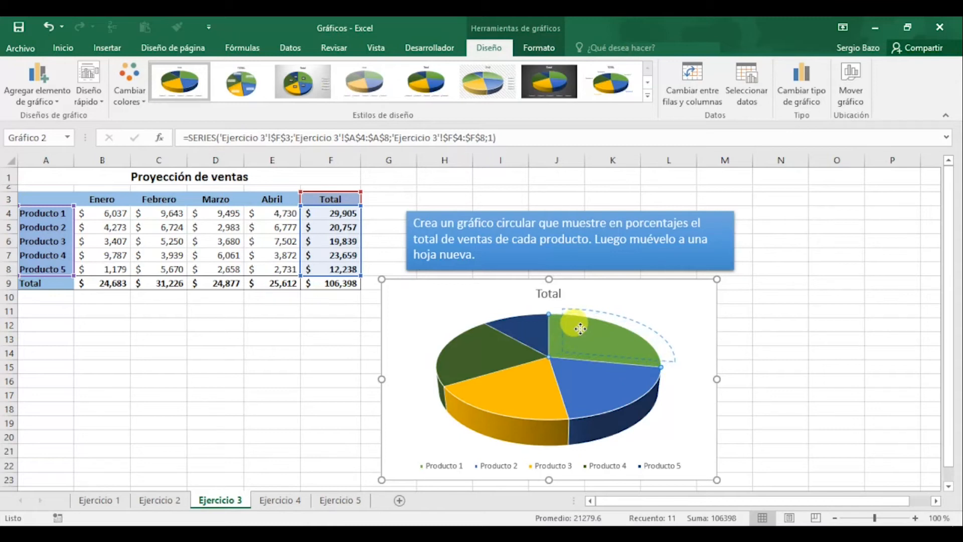
pyautogui.moveTo(580, 328); pyautogui.dragTo(580, 328)
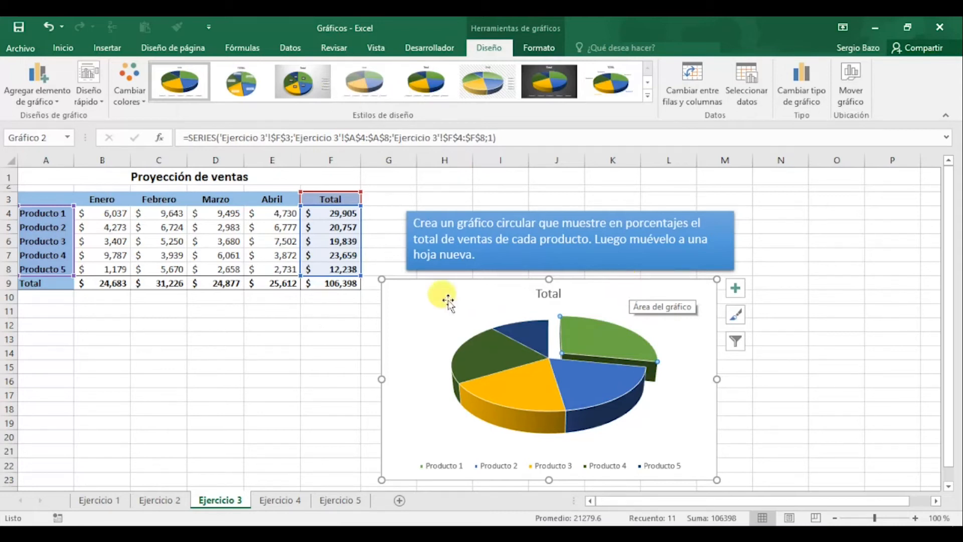
# Open the formatting options of the pie chart's chart area and give its background a solid fill
pyautogui.click(395, 296)
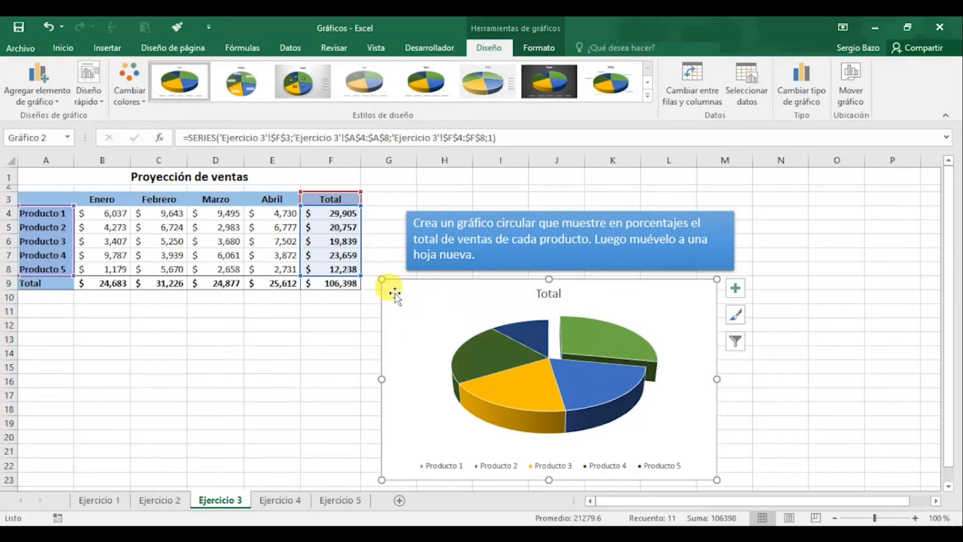
pyautogui.doubleClick(395, 295)
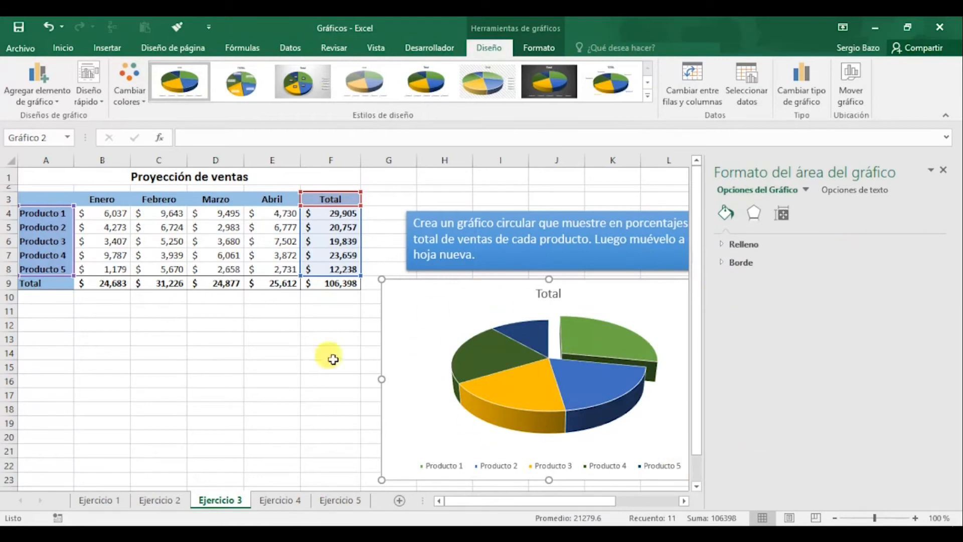
pyautogui.click(684, 501)
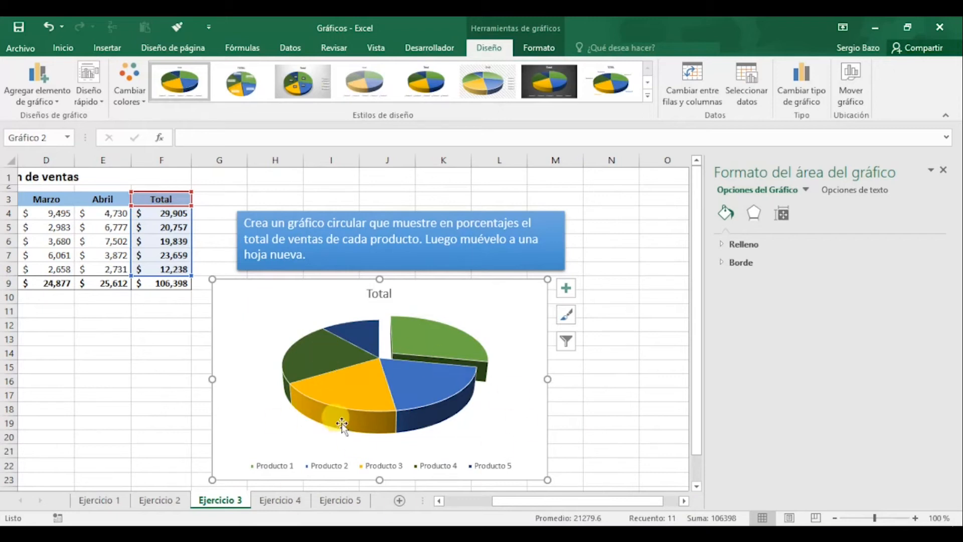
pyautogui.moveTo(348, 416)
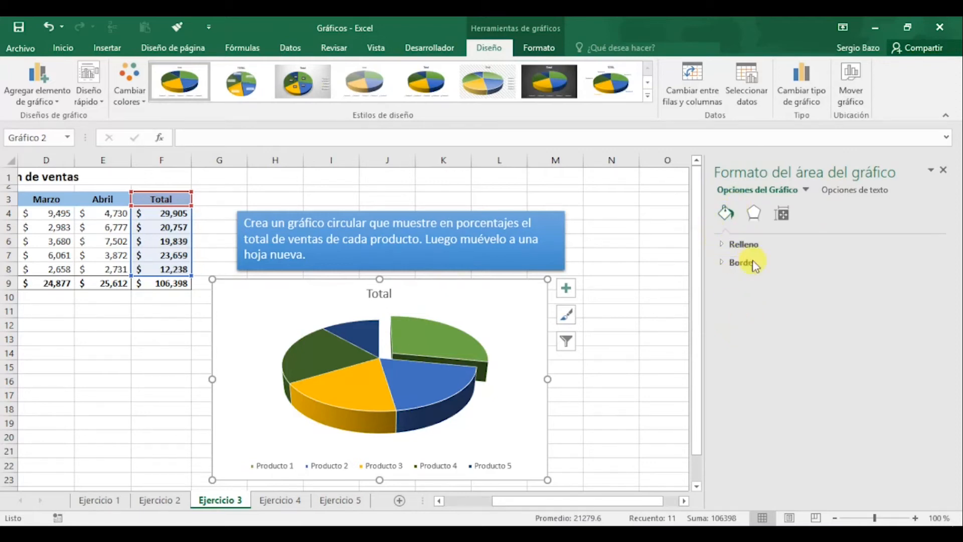
pyautogui.click(755, 218)
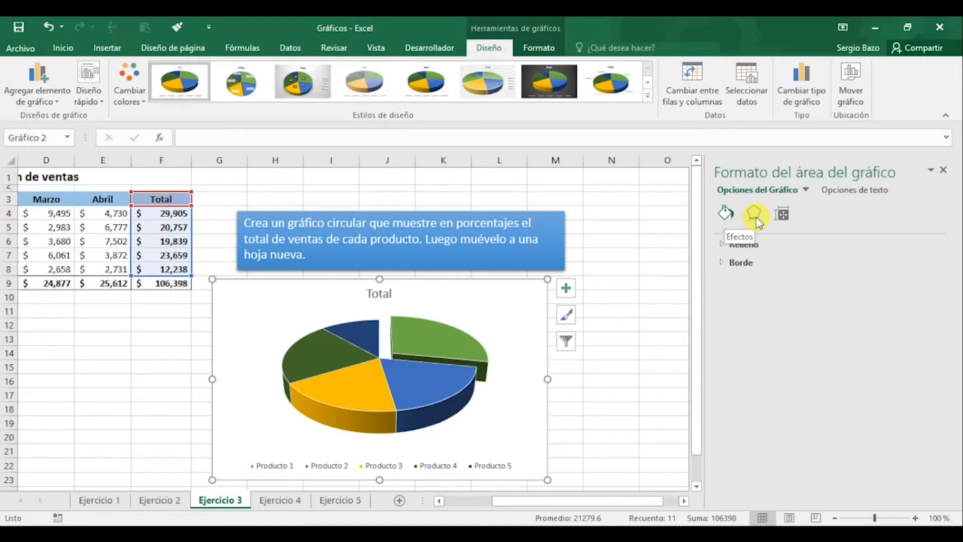
pyautogui.click(785, 217)
pyautogui.click(757, 212)
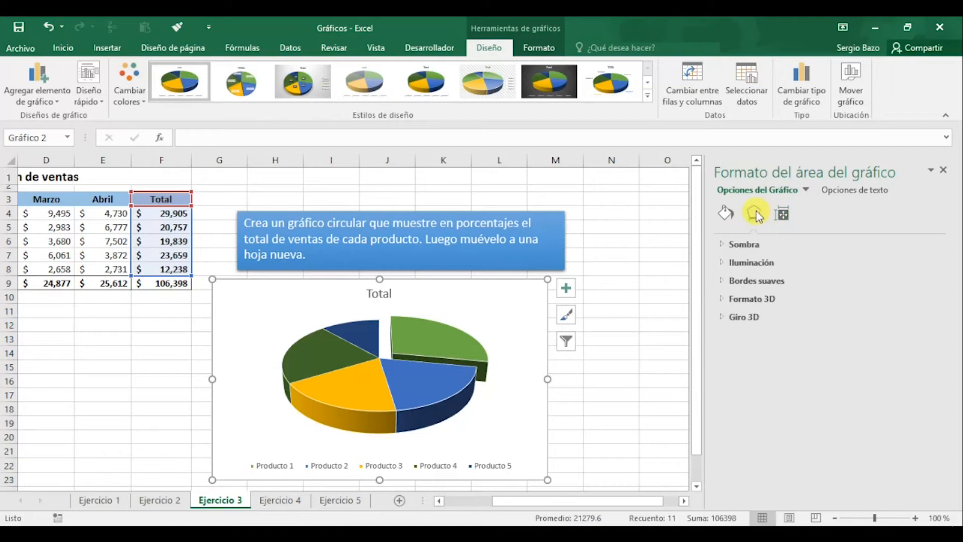
pyautogui.click(726, 215)
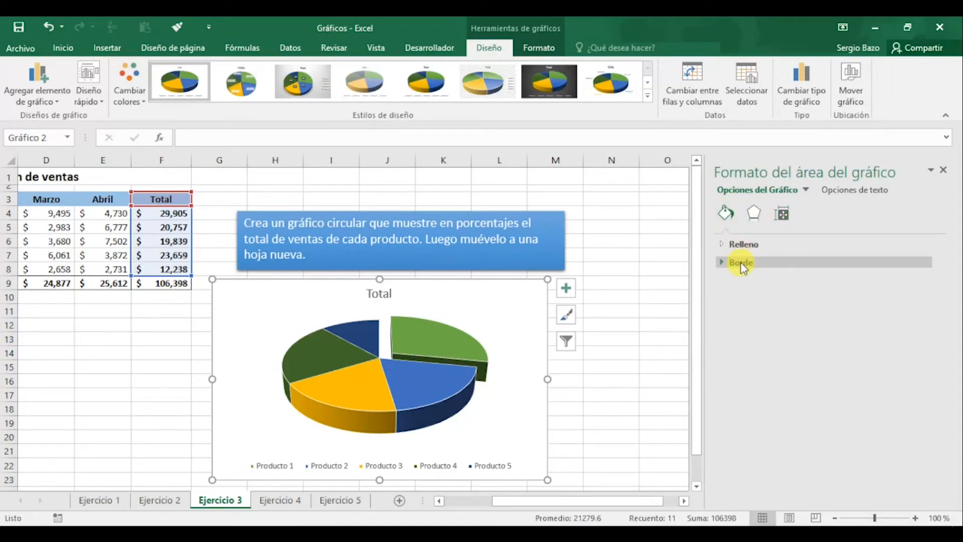
pyautogui.click(743, 244)
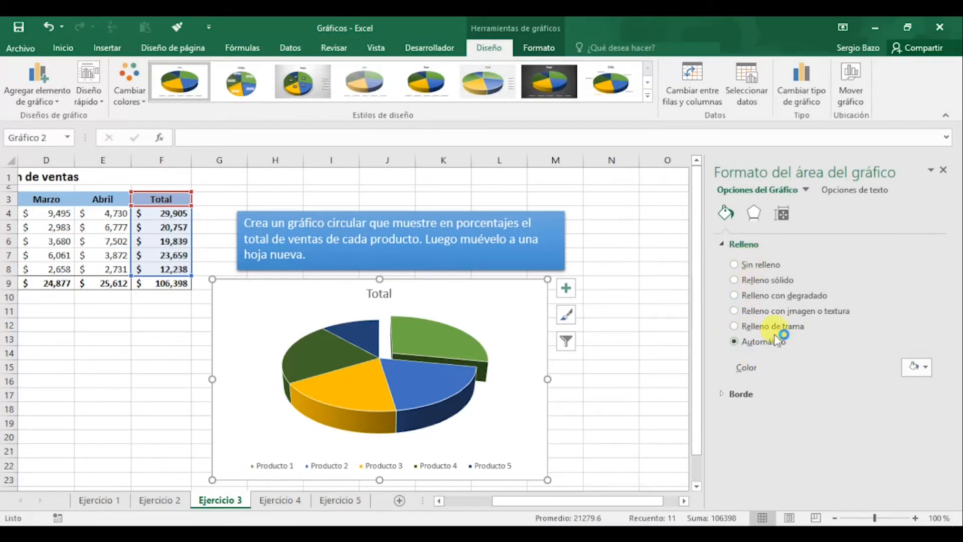
pyautogui.click(760, 342)
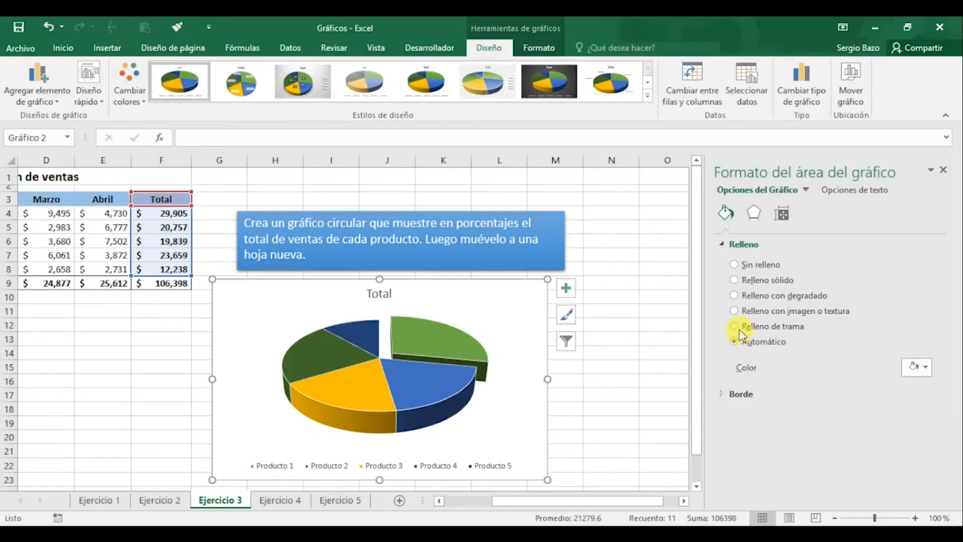
pyautogui.click(733, 280)
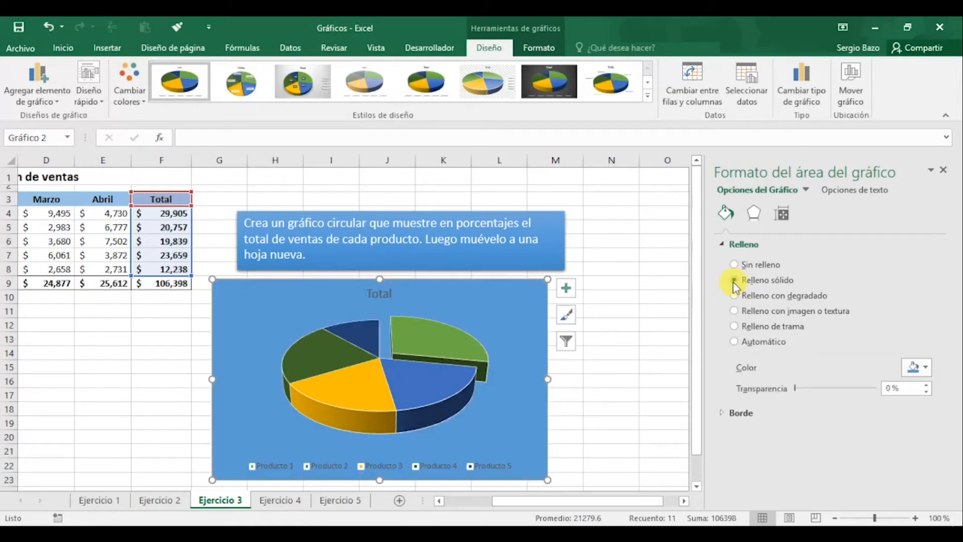
# Set the pie chart area's solid fill to the lightest blue theme tint
pyautogui.click(924, 369)
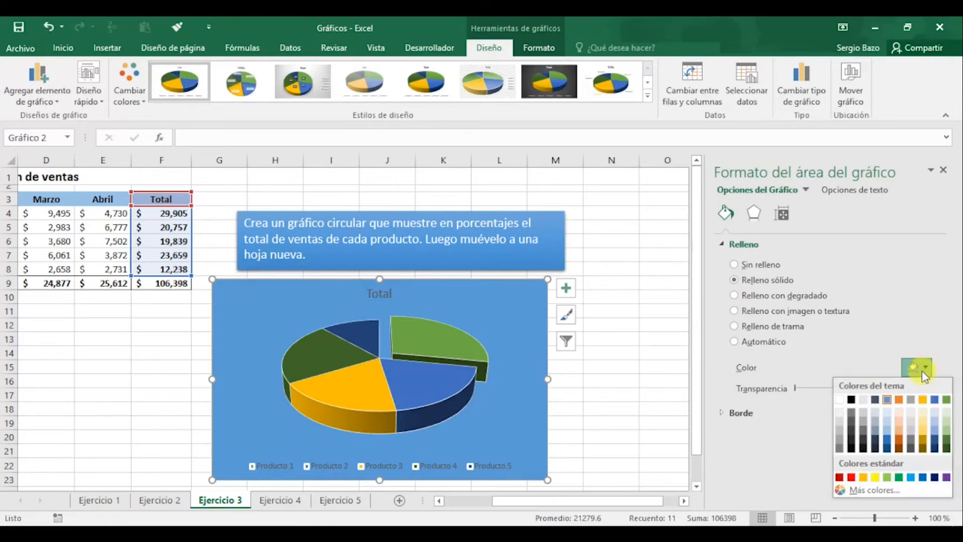
pyautogui.click(887, 414)
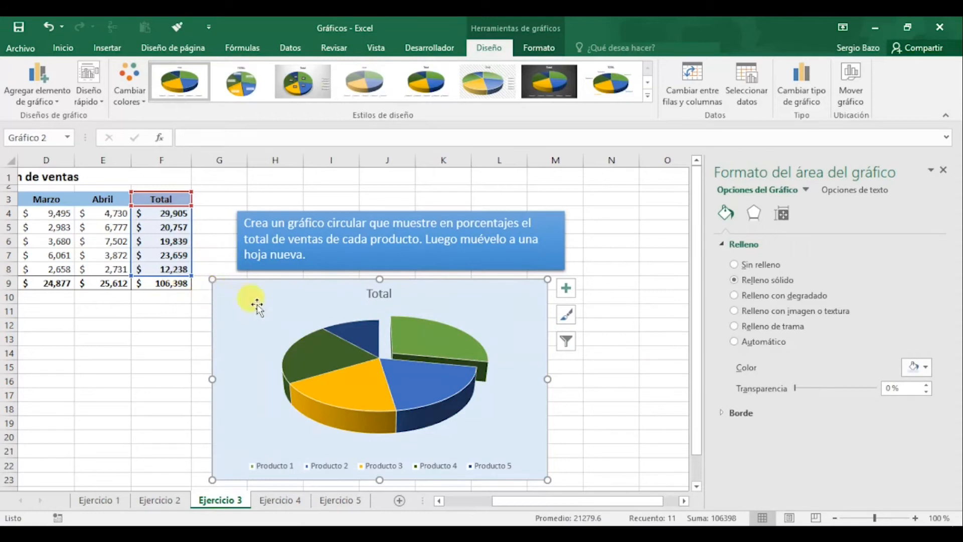
# Fill the pie chart's plot area with the white marble texture
pyautogui.click(293, 329)
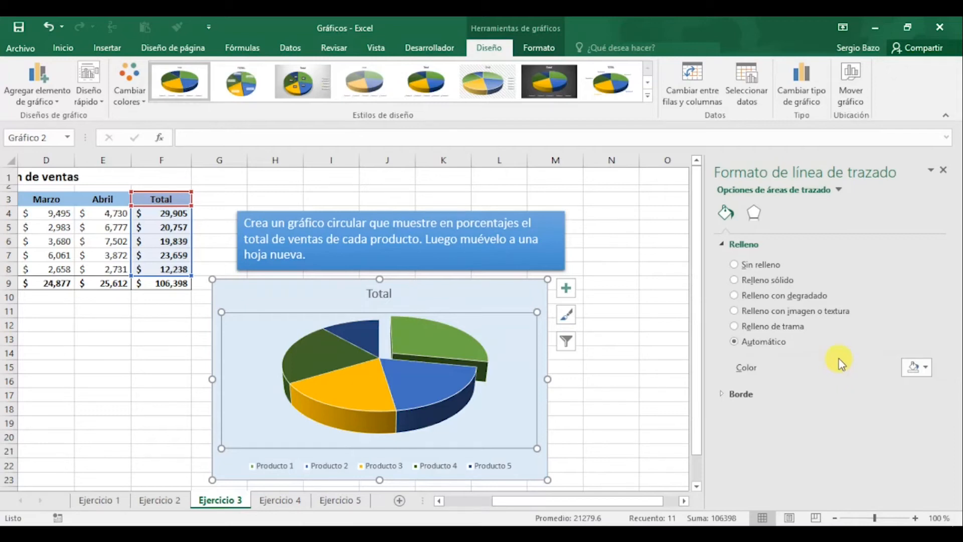
pyautogui.click(817, 313)
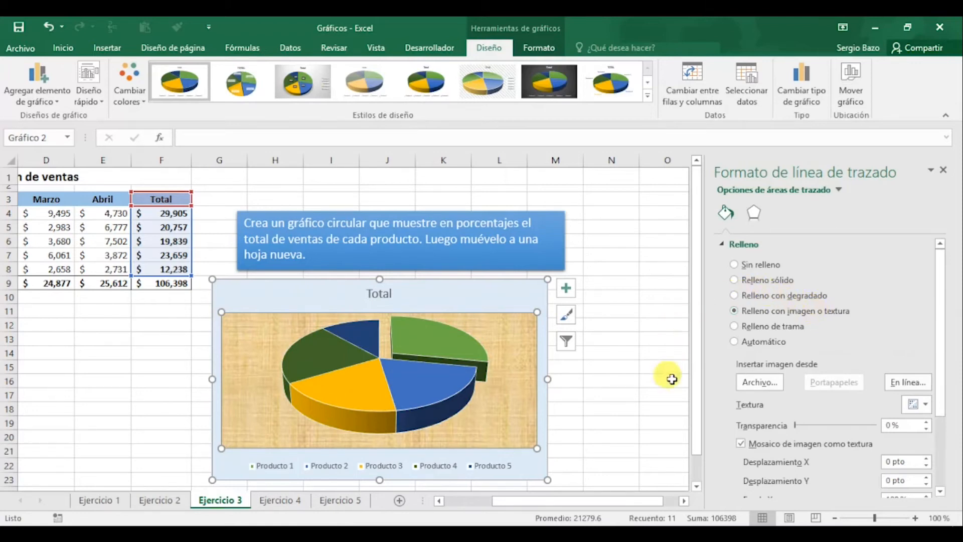
pyautogui.moveTo(941, 345); pyautogui.dragTo(944, 399)
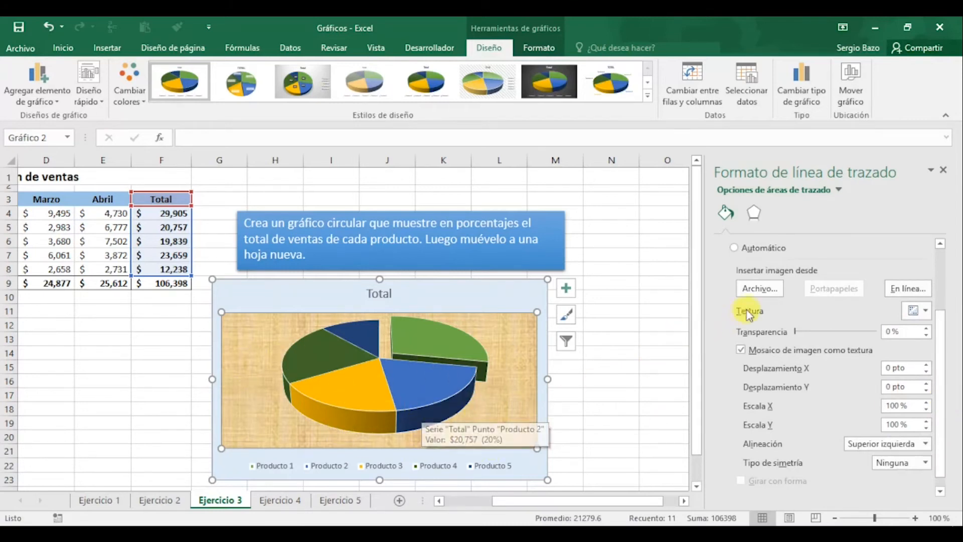
pyautogui.click(763, 290)
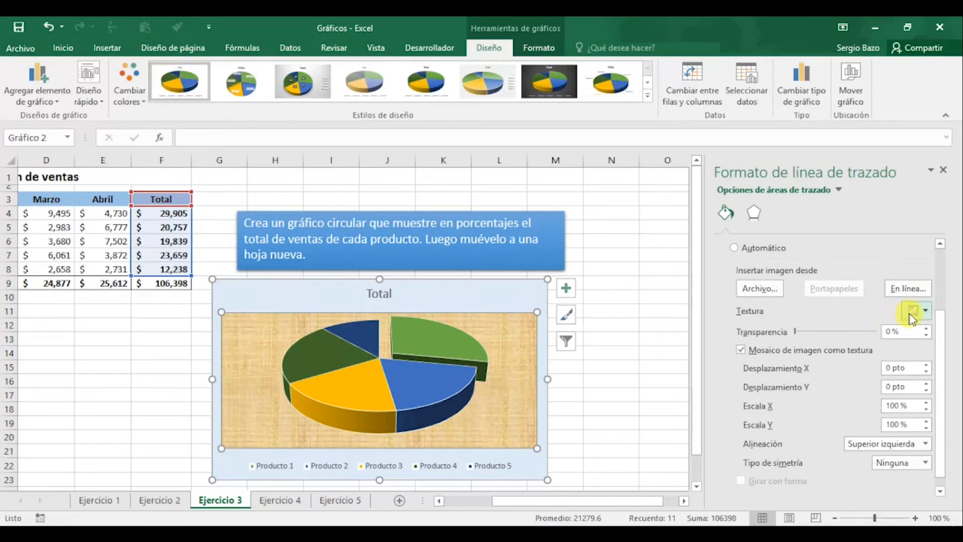
pyautogui.click(926, 311)
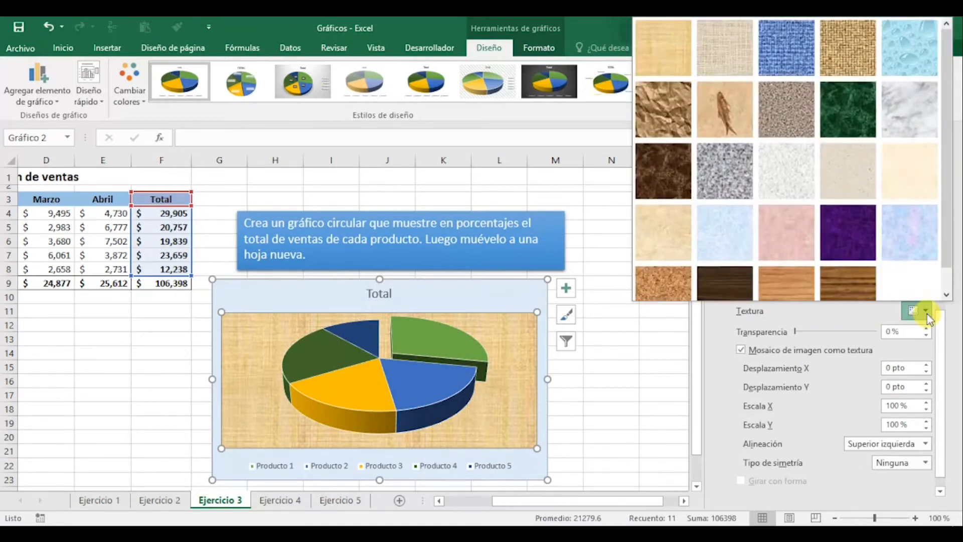
pyautogui.click(911, 123)
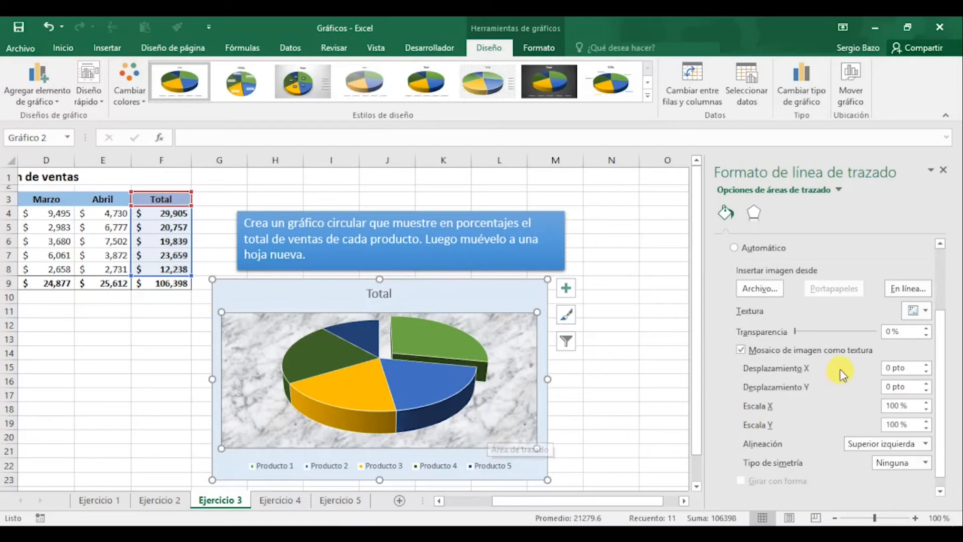
# Give the plot area's border a solid line in the darkest blue shade of the chart area's color family
pyautogui.scroll(-1, 842, 374)
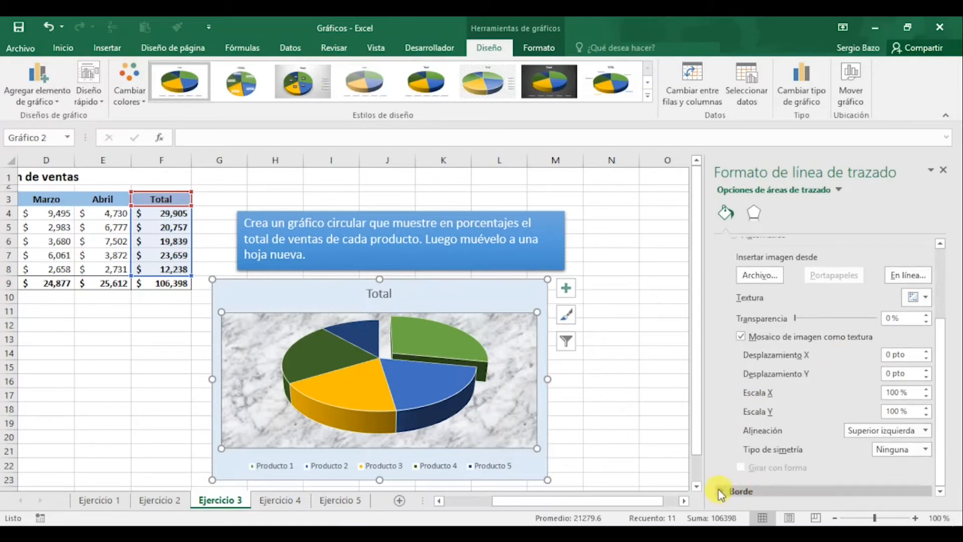
pyautogui.click(742, 494)
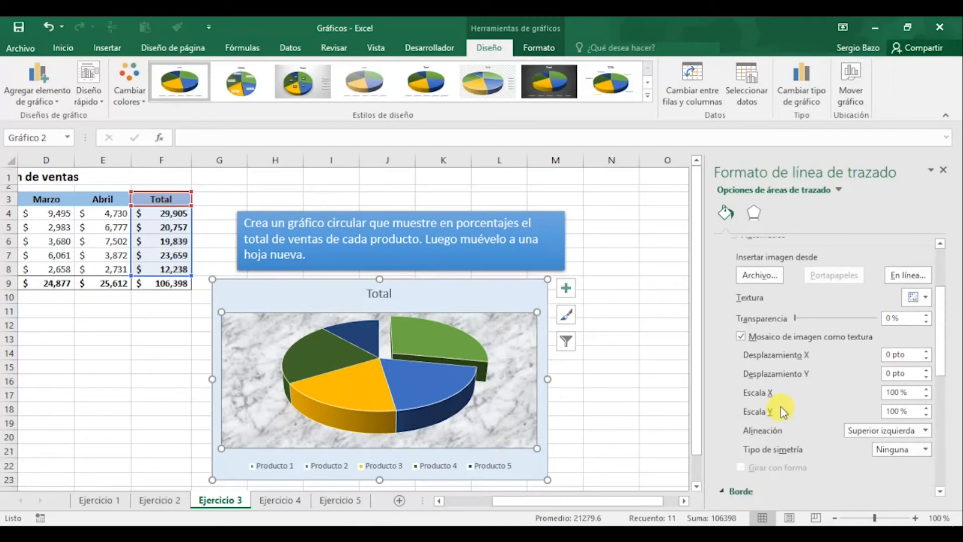
pyautogui.scroll(-2, 783, 411)
pyautogui.scroll(-5, 781, 410)
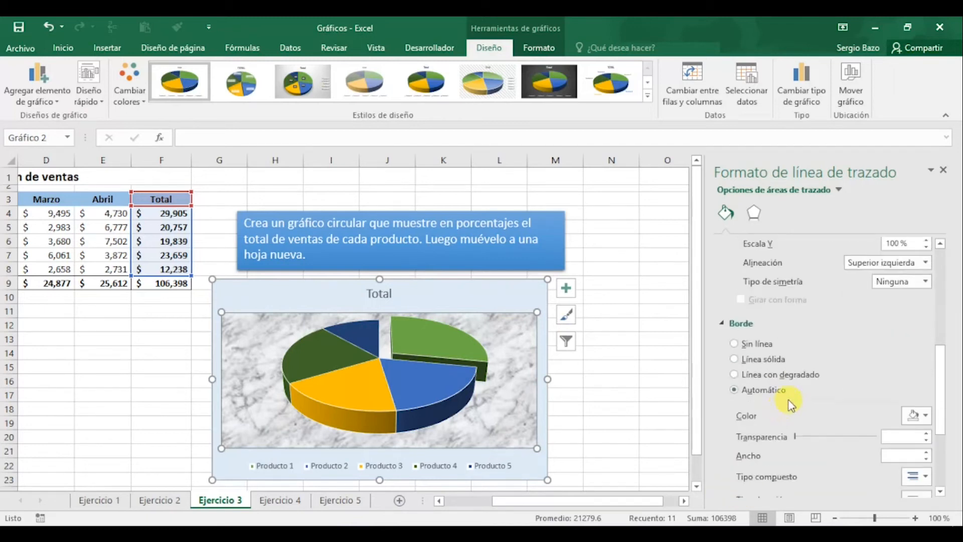
pyautogui.click(749, 361)
pyautogui.click(922, 420)
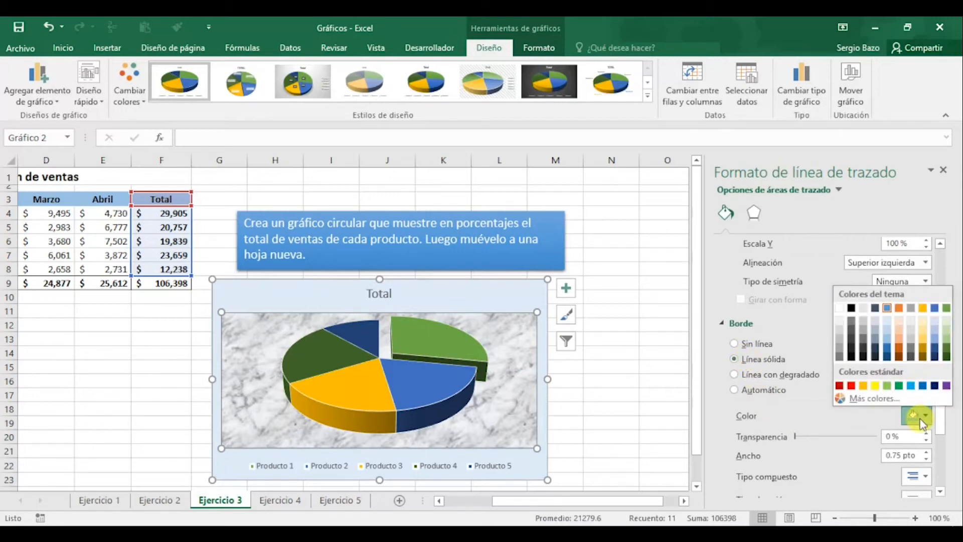
pyautogui.click(891, 359)
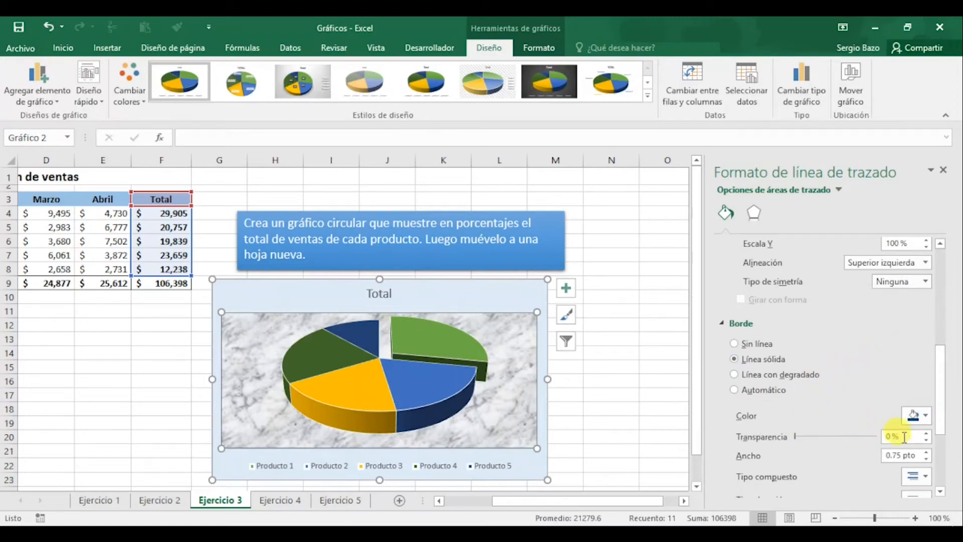
# Set the plot area's border width to 2.25 pt and deselect the chart
pyautogui.click(925, 454)
pyautogui.click(926, 454)
pyautogui.click(926, 454)
pyautogui.click(926, 453)
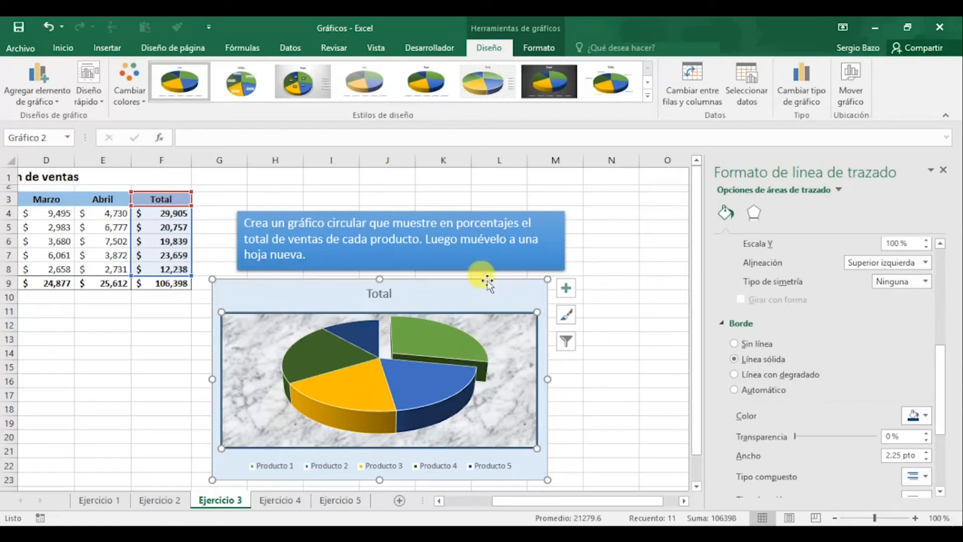
pyautogui.click(633, 319)
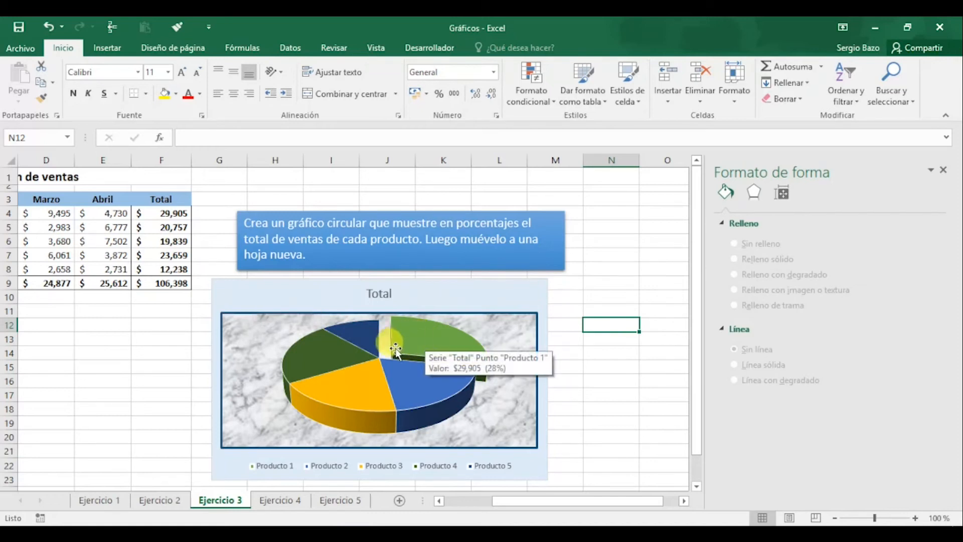
# Apply the first rounded top bevel preset to the Producto 1 slice only, using its 3-D format options
pyautogui.click(427, 335)
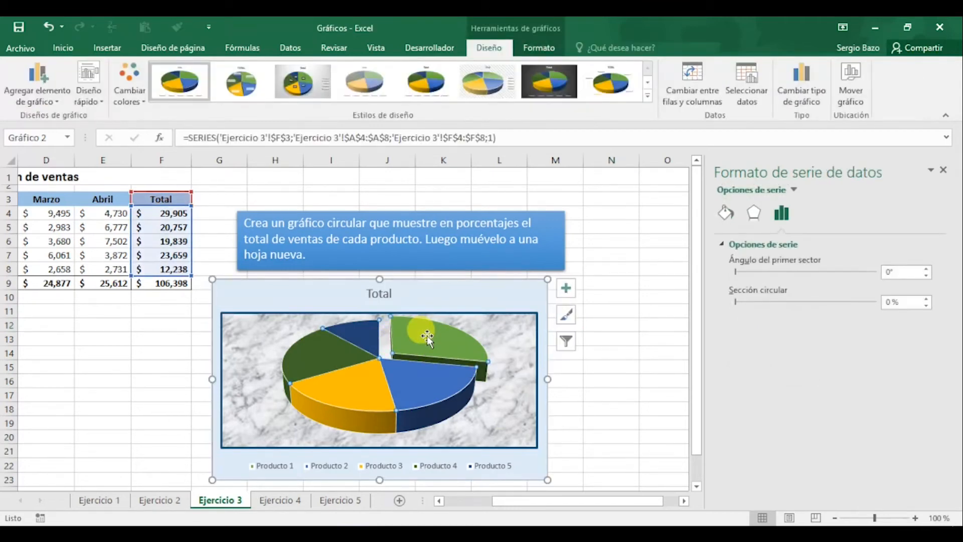
pyautogui.click(426, 335)
pyautogui.moveTo(426, 335); pyautogui.dragTo(454, 351)
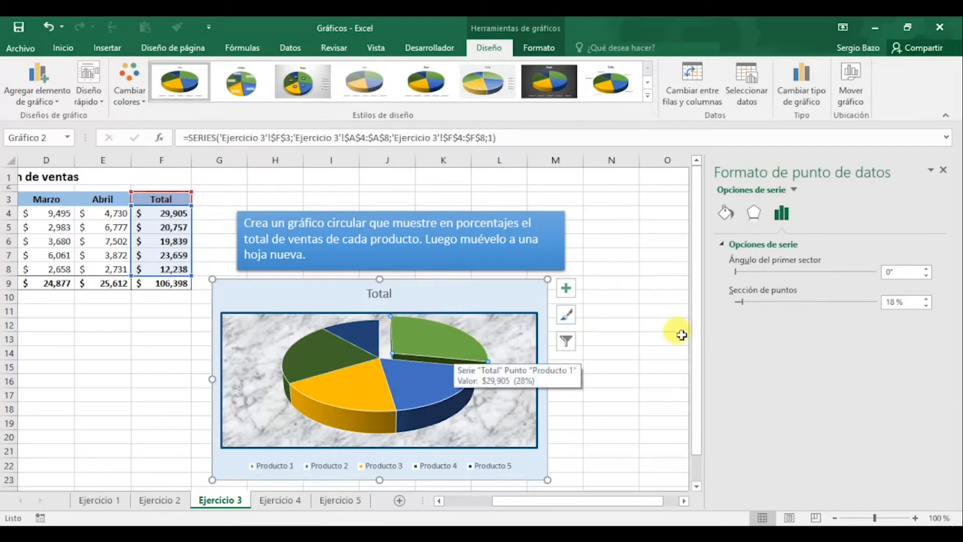
pyautogui.click(759, 217)
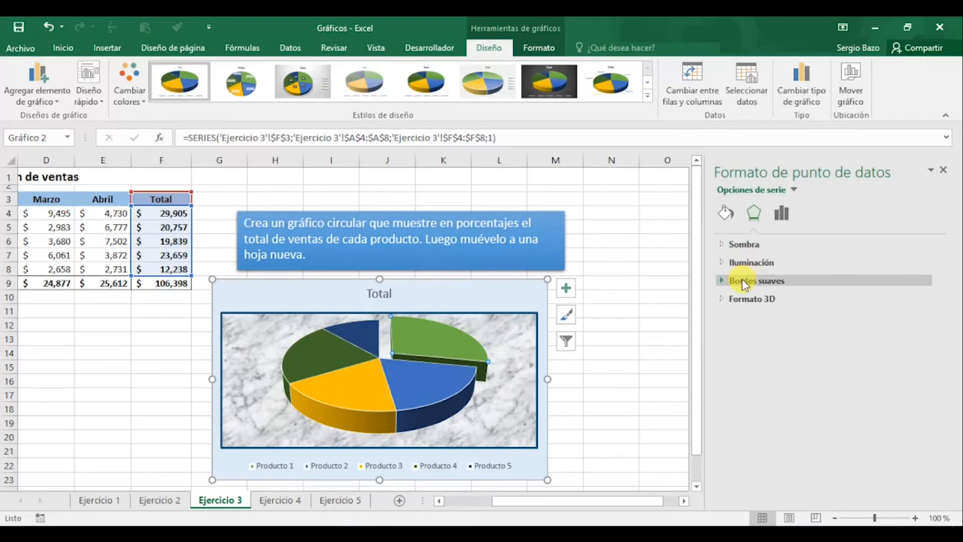
pyautogui.click(742, 300)
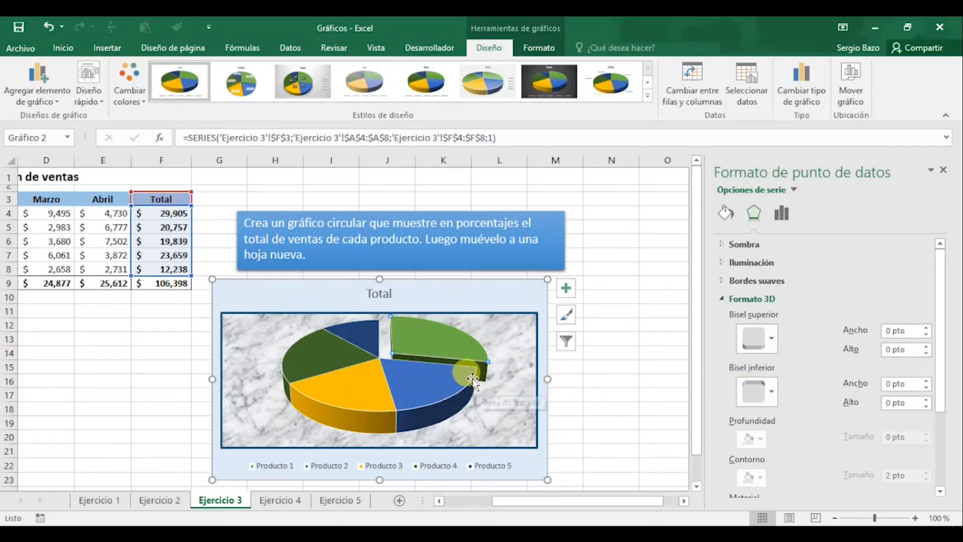
pyautogui.click(772, 340)
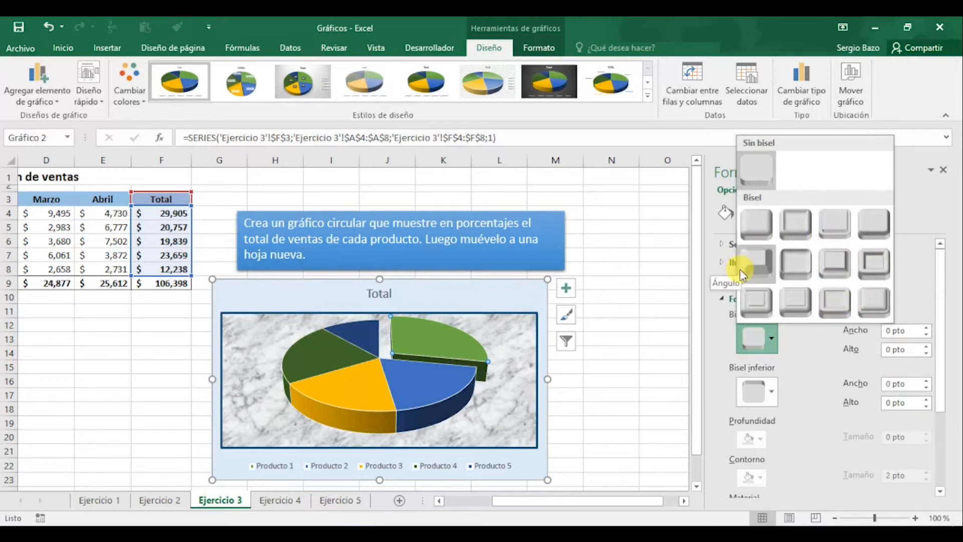
pyautogui.click(760, 228)
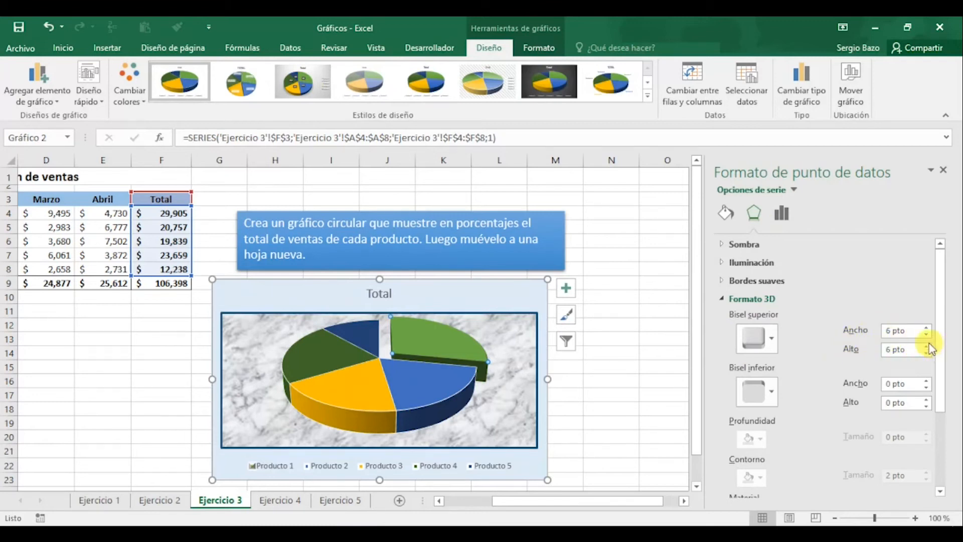
# Set the Producto 1 slice's top bevel to 25 pt wide and 25 pt high
pyautogui.click(926, 328)
pyautogui.click(926, 328)
pyautogui.click(925, 328)
pyautogui.click(925, 328)
pyautogui.click(925, 328)
pyautogui.click(926, 328)
pyautogui.click(926, 328)
pyautogui.click(926, 328)
pyautogui.click(926, 328)
pyautogui.click(926, 328)
pyautogui.click(926, 328)
pyautogui.click(926, 328)
pyautogui.click(926, 328)
pyautogui.click(925, 328)
pyautogui.click(926, 328)
pyautogui.click(926, 328)
pyautogui.click(926, 327)
pyautogui.click(925, 328)
pyautogui.click(926, 328)
pyautogui.click(926, 328)
pyautogui.click(926, 328)
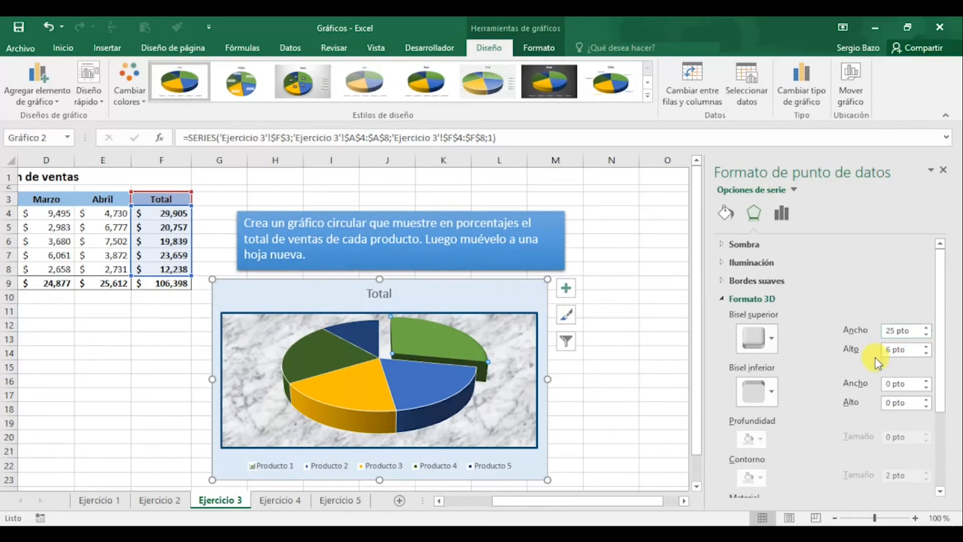
pyautogui.click(926, 347)
pyautogui.click(926, 346)
pyautogui.click(926, 346)
pyautogui.click(927, 346)
pyautogui.click(926, 346)
pyautogui.click(926, 346)
pyautogui.click(926, 347)
pyautogui.click(926, 347)
pyautogui.click(926, 347)
pyautogui.click(926, 346)
pyautogui.click(926, 347)
pyautogui.click(927, 346)
pyautogui.click(927, 347)
pyautogui.click(926, 348)
pyautogui.click(926, 347)
pyautogui.click(927, 347)
pyautogui.click(927, 347)
pyautogui.click(927, 348)
pyautogui.click(927, 348)
pyautogui.click(927, 347)
pyautogui.click(927, 347)
pyautogui.click(927, 347)
pyautogui.click(927, 347)
pyautogui.click(927, 348)
pyautogui.click(927, 347)
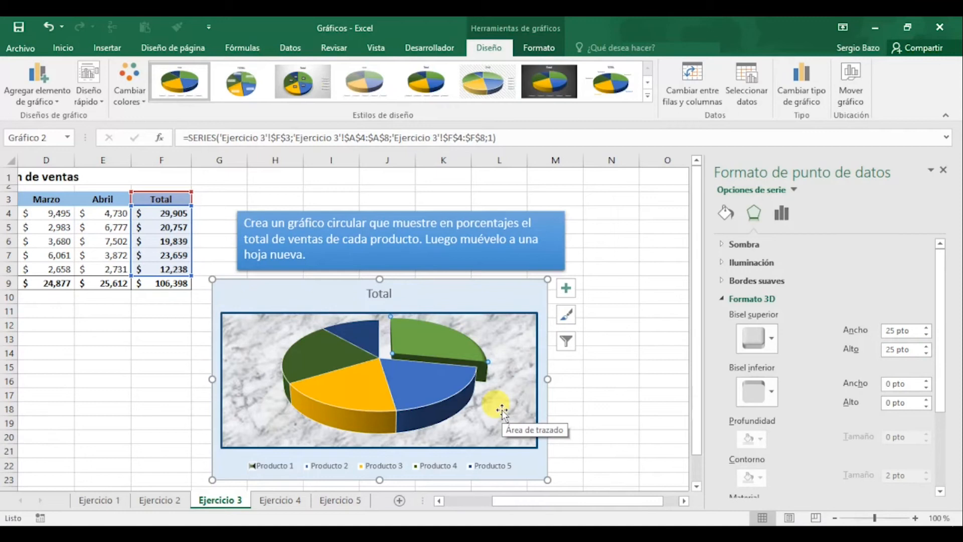
# Lower the Producto 1 slice's top bevel height to compare the effect and bring it back to 25 pt
pyautogui.click(926, 354)
pyautogui.click(927, 349)
pyautogui.click(927, 349)
pyautogui.click(928, 349)
pyautogui.click(927, 349)
pyautogui.click(928, 349)
pyautogui.click(927, 349)
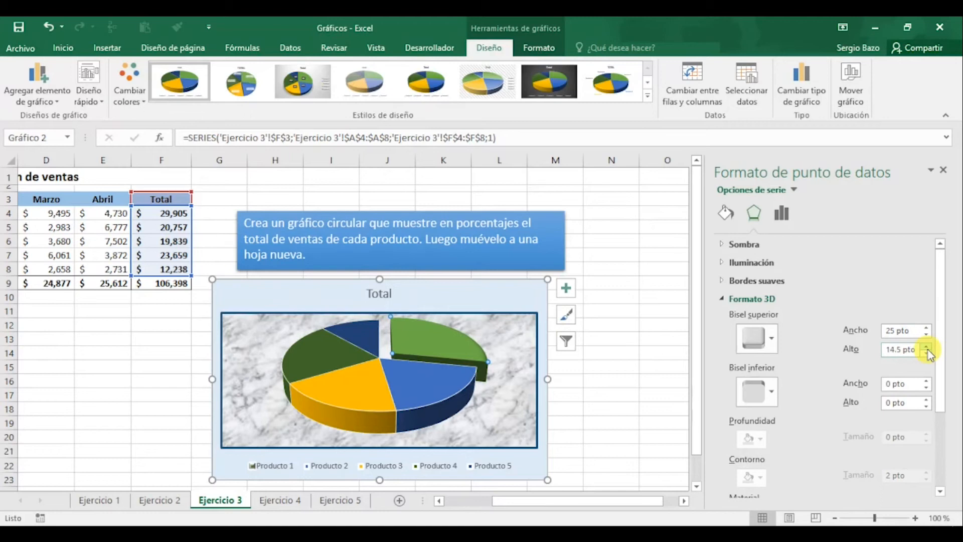
pyautogui.click(927, 349)
pyautogui.click(927, 349)
pyautogui.click(927, 349)
pyautogui.click(927, 349)
pyautogui.click(927, 349)
pyautogui.click(927, 347)
pyautogui.click(927, 347)
pyautogui.click(928, 347)
pyautogui.click(927, 347)
pyautogui.click(927, 347)
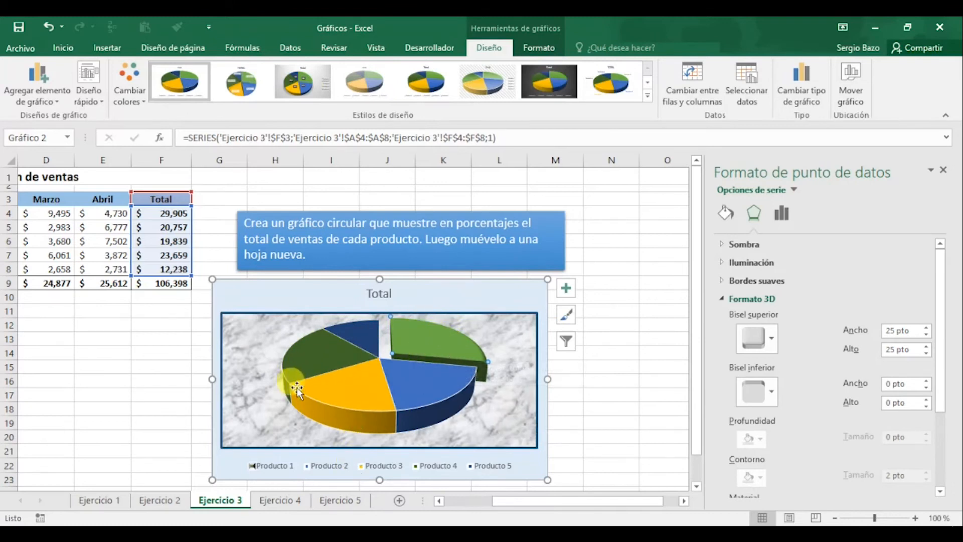
# Give the Producto 3 slice a recessed-frame top bevel 30 pt wide and 30 pt high
pyautogui.click(351, 389)
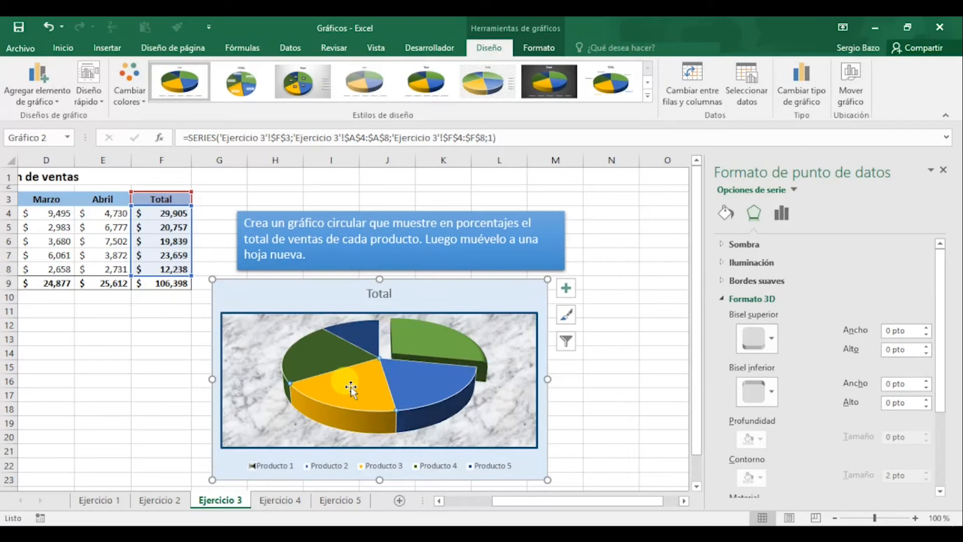
pyautogui.click(771, 343)
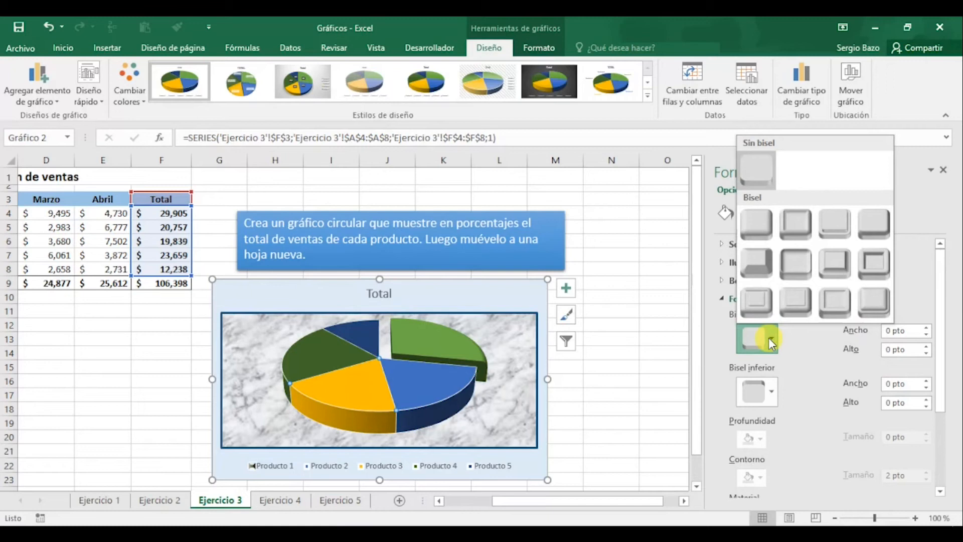
pyautogui.click(875, 260)
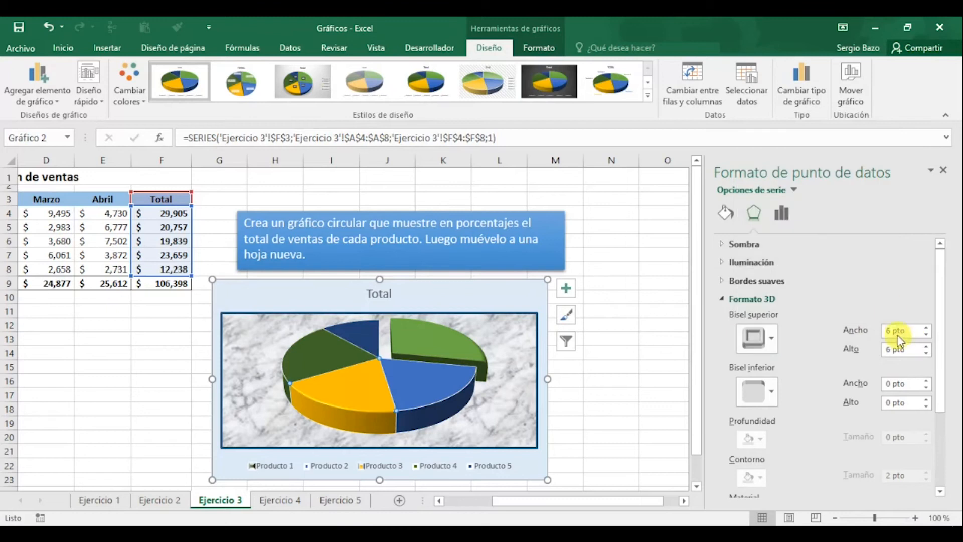
pyautogui.click(890, 329)
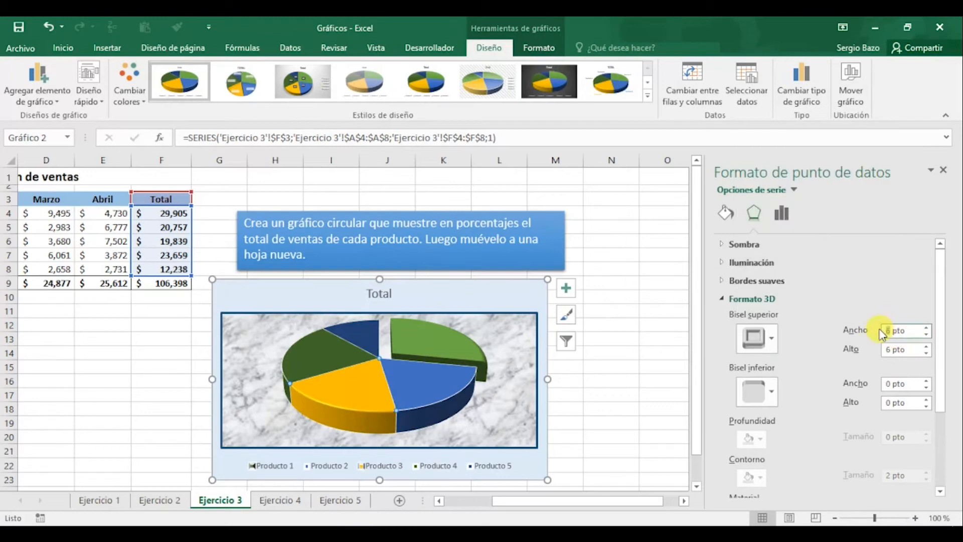
pyautogui.write('30')
pyautogui.press('Return')
pyautogui.doubleClick(890, 349)
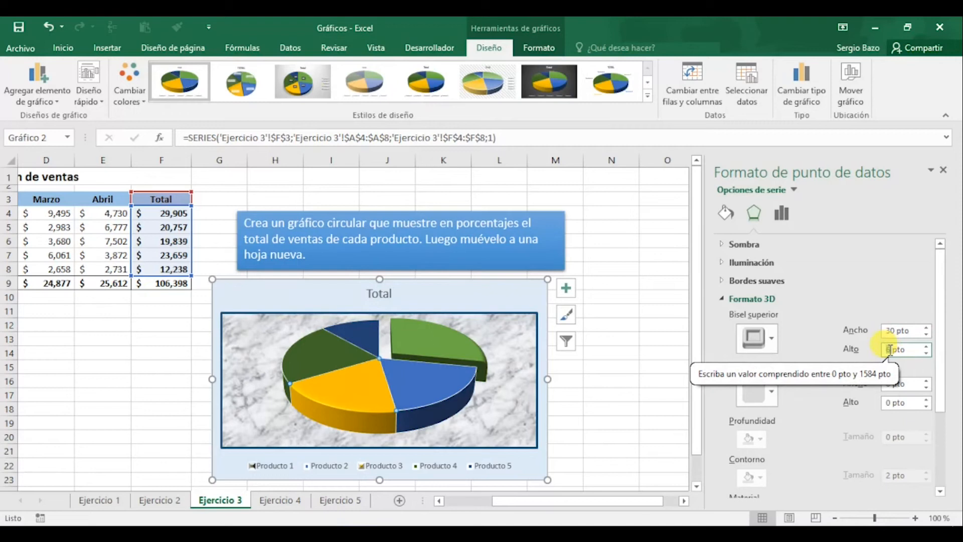
pyautogui.write('30')
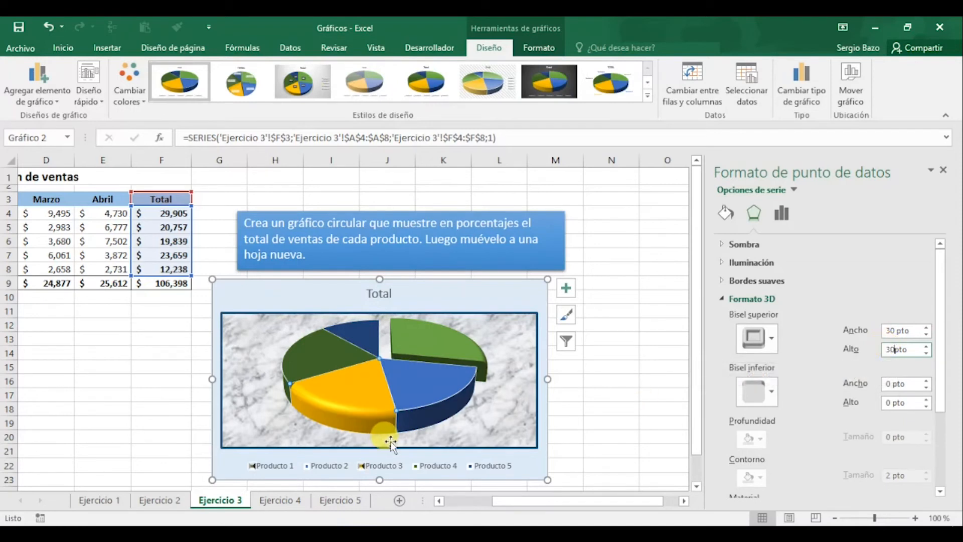
pyautogui.press('Return')
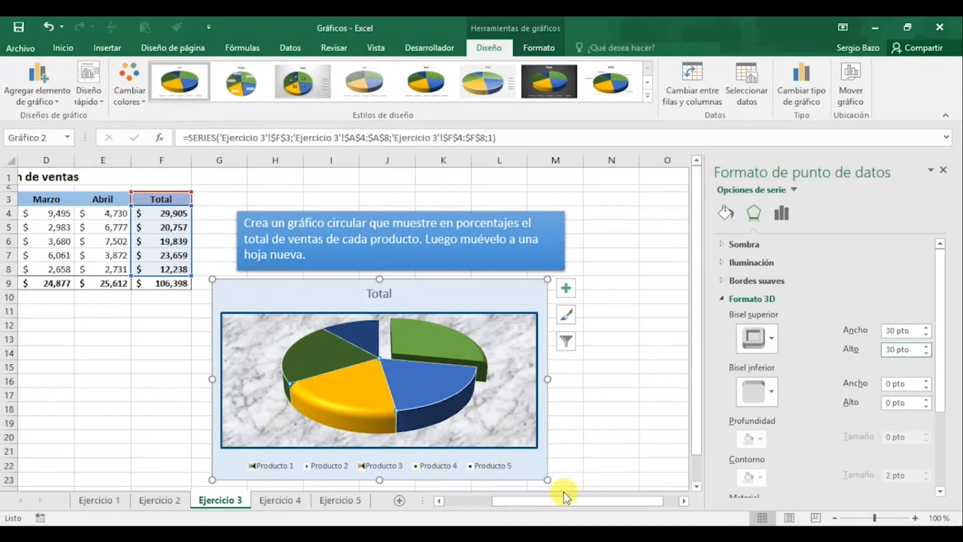
# Remove the title "Total" from the pie chart
pyautogui.click(387, 296)
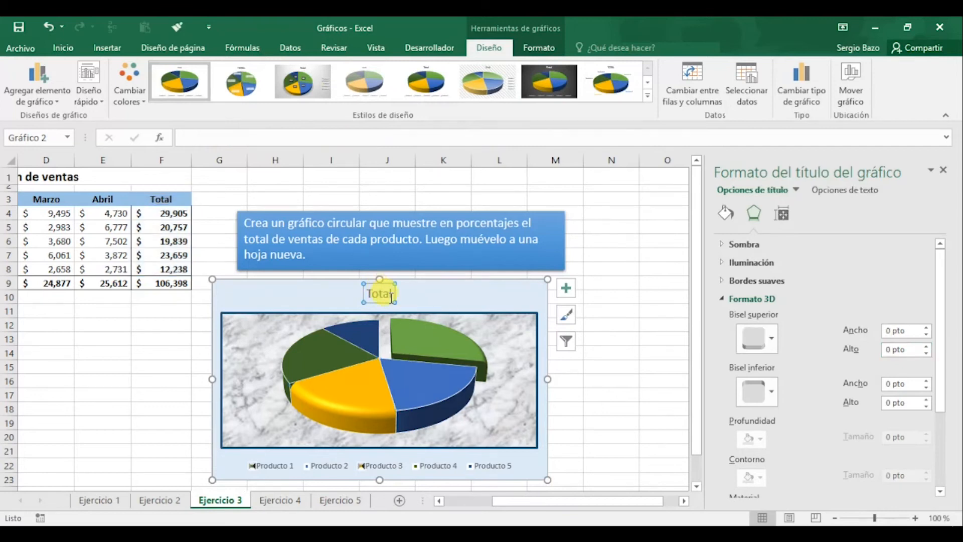
pyautogui.click(567, 289)
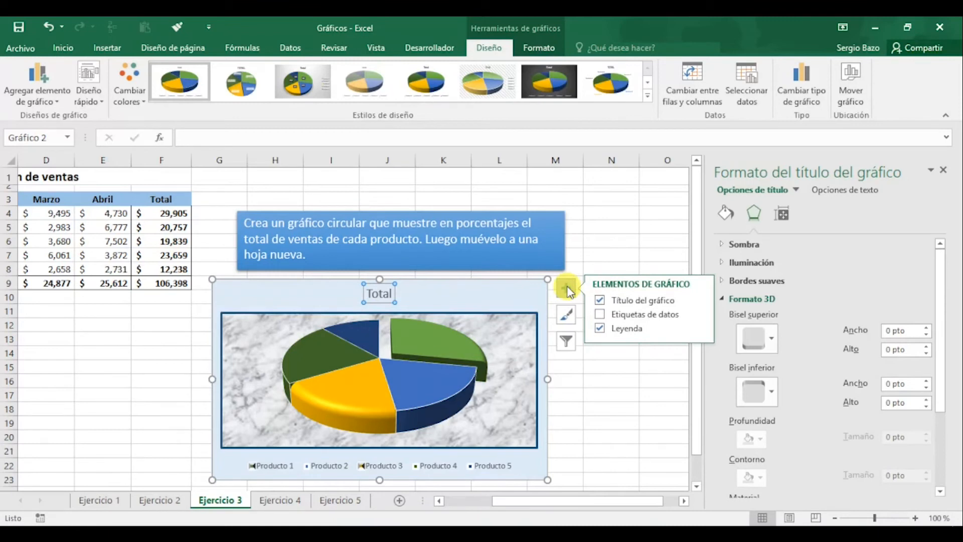
pyautogui.click(601, 302)
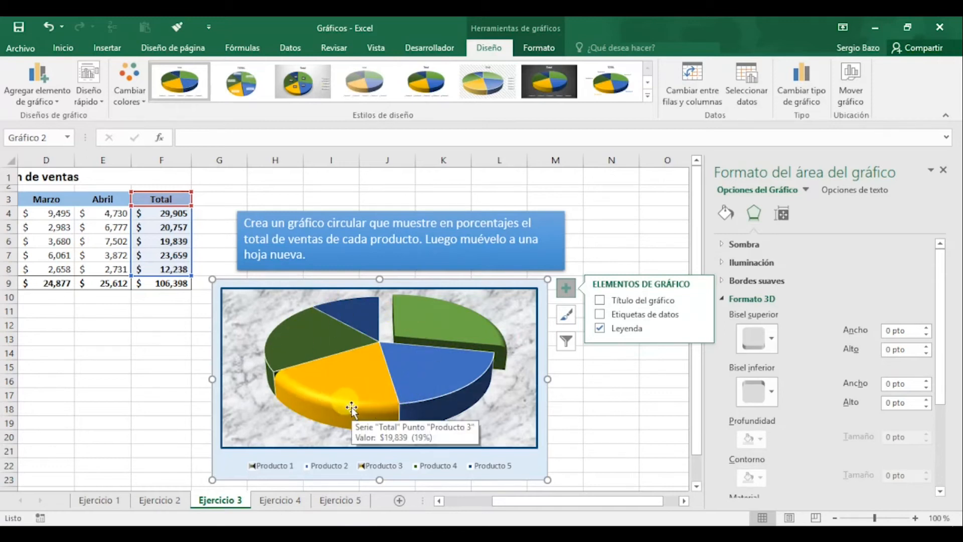
# Add data labels to the pie chart and open their placement choices
pyautogui.click(600, 315)
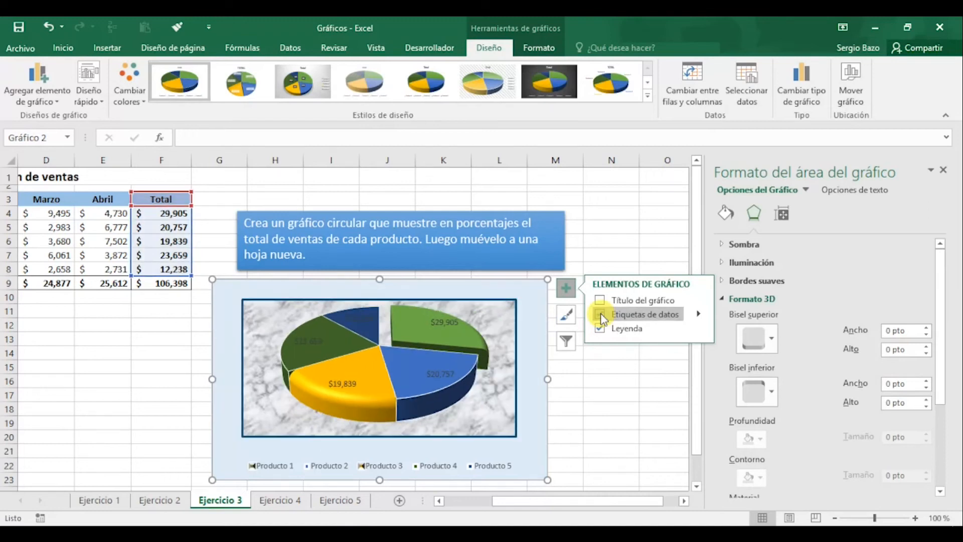
pyautogui.click(699, 315)
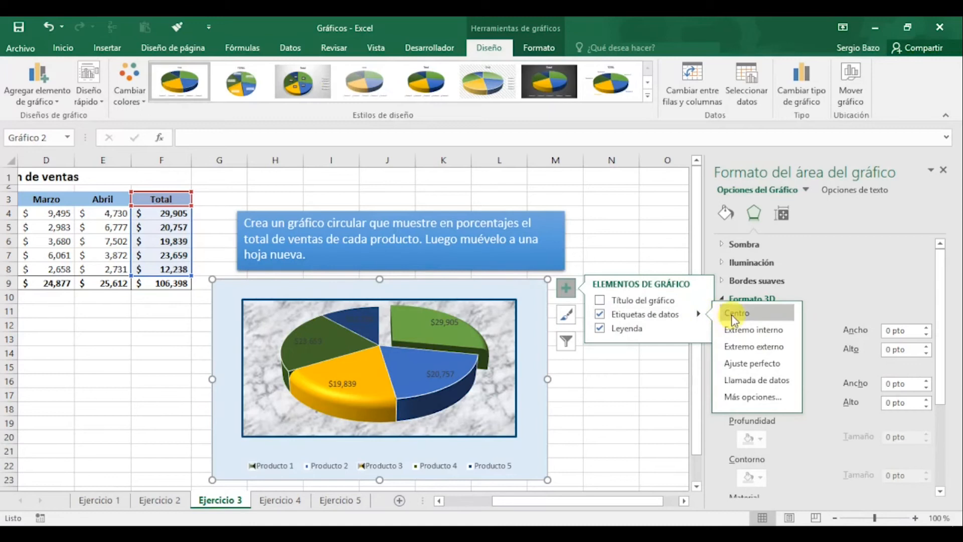
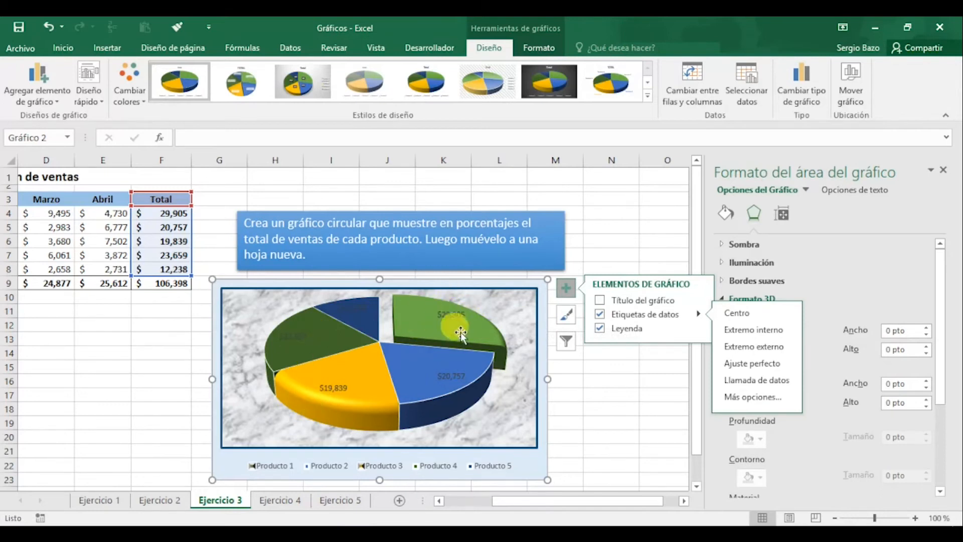
# Set the pie chart's data labels to show percentages instead of values
pyautogui.click(451, 378)
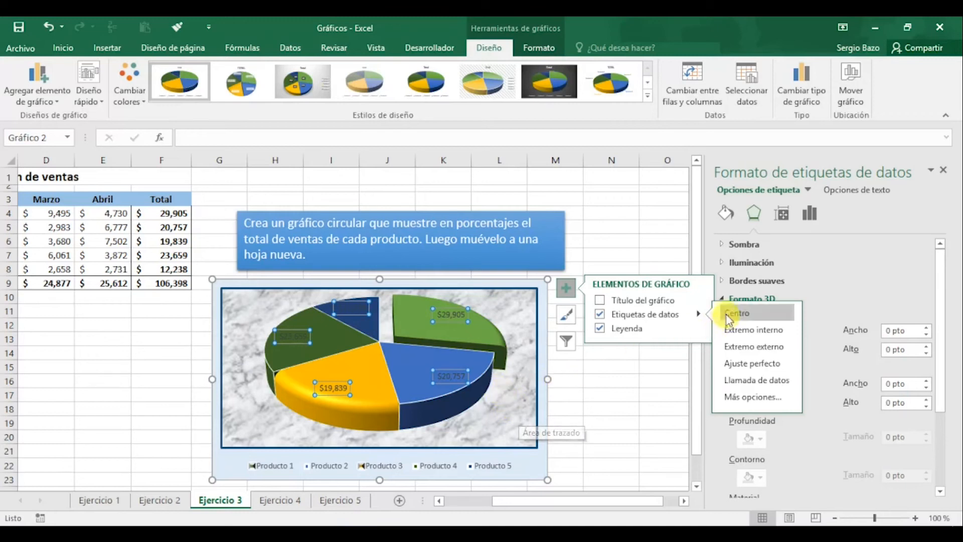
pyautogui.click(666, 244)
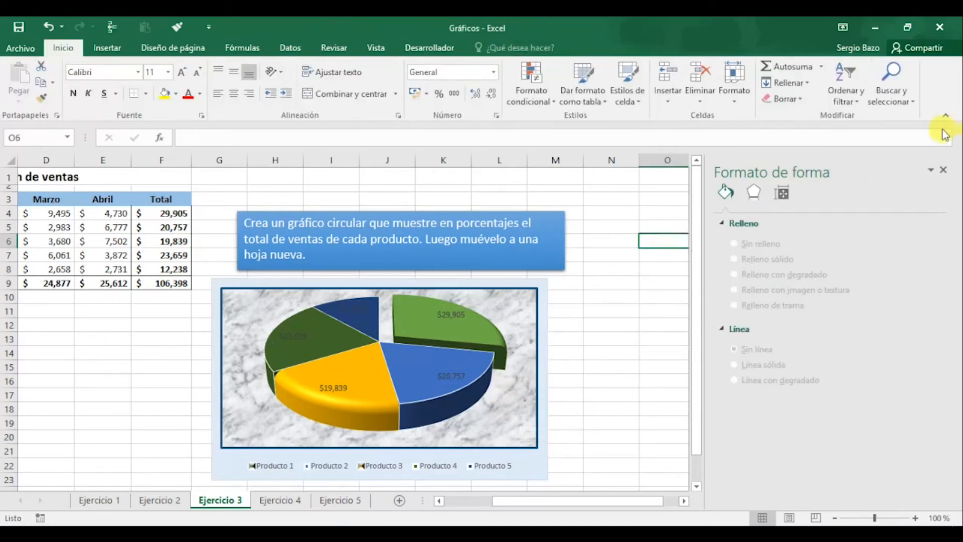
pyautogui.click(330, 389)
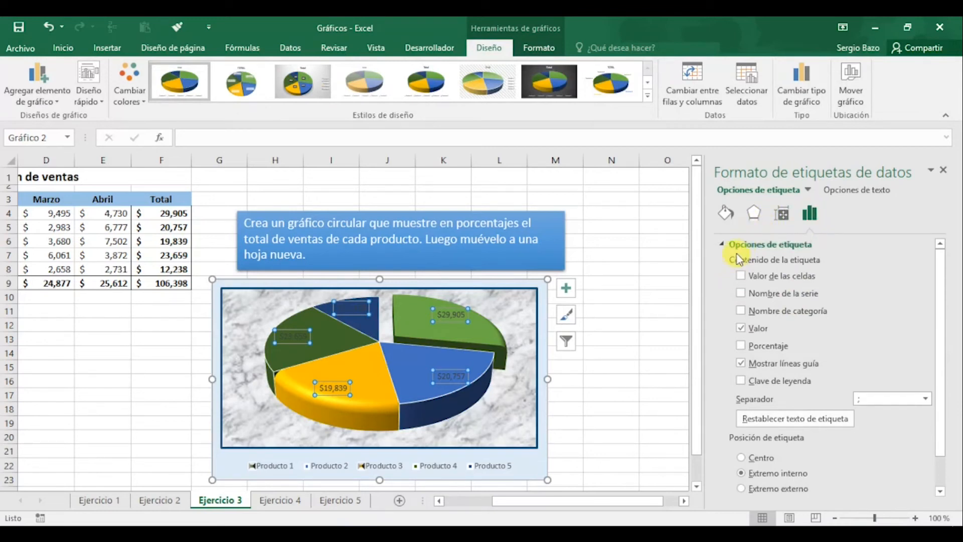
pyautogui.click(741, 345)
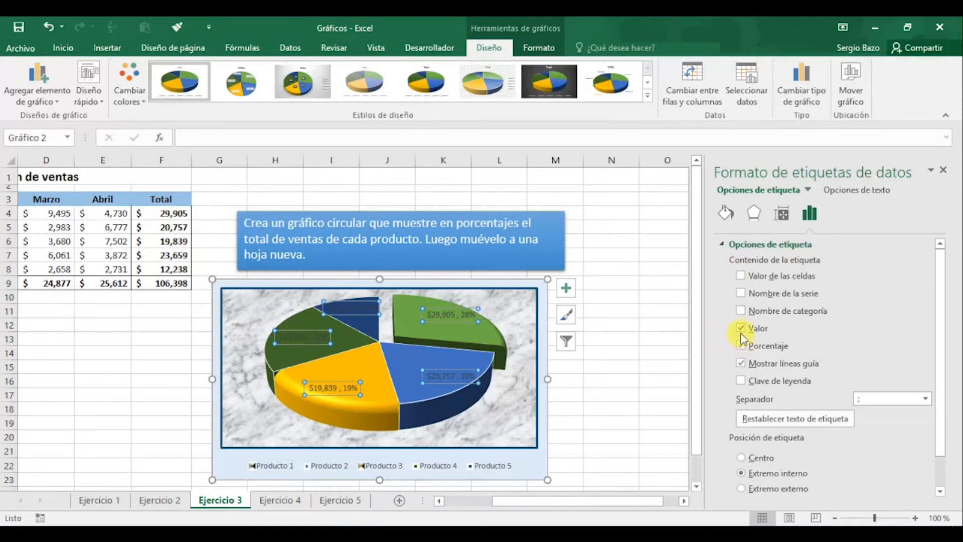
pyautogui.click(741, 328)
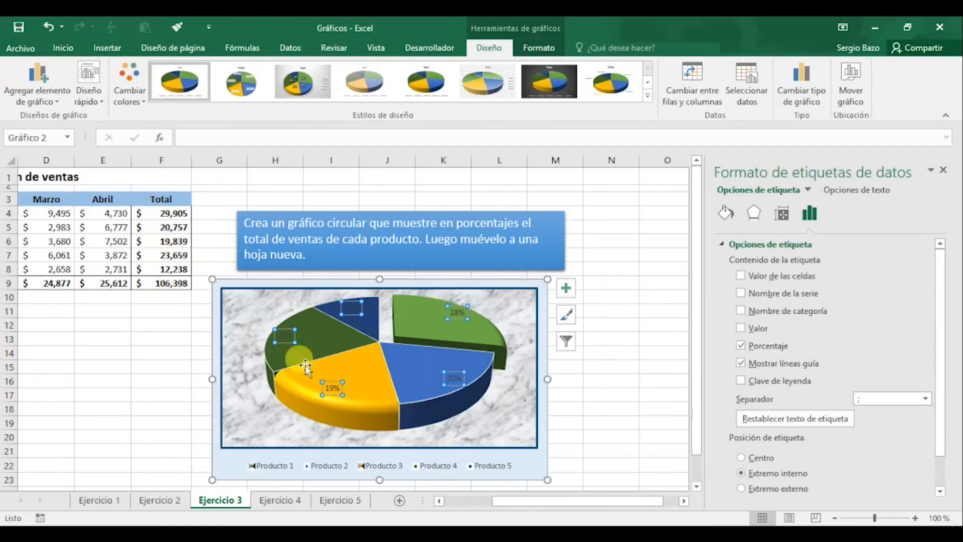
# Format the pie chart's percentage labels as 12 pt bold white text
pyautogui.moveTo(435, 369)
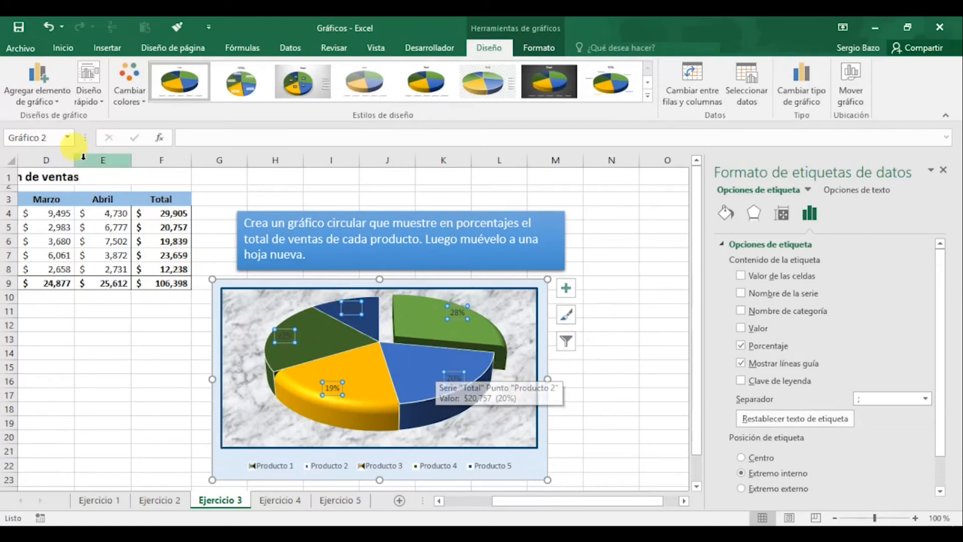
pyautogui.click(63, 49)
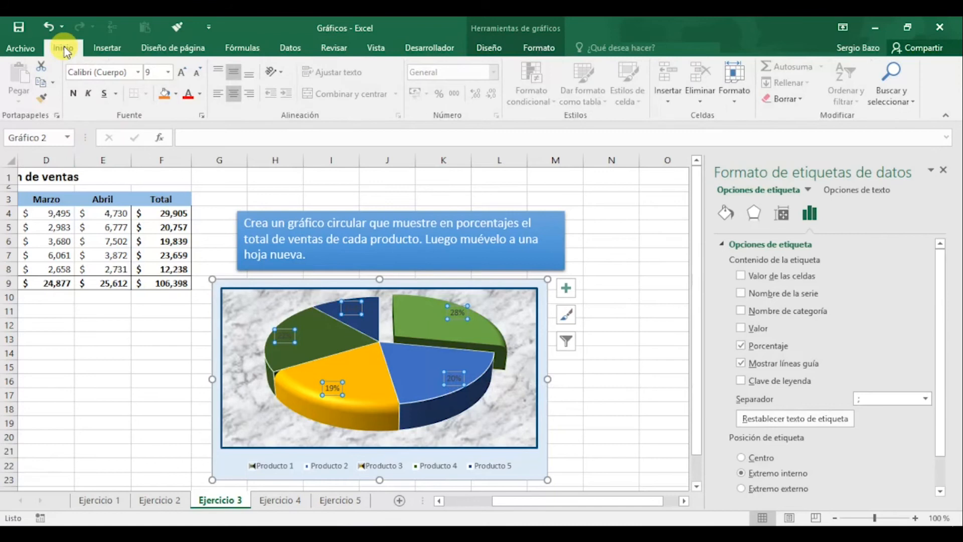
pyautogui.click(184, 75)
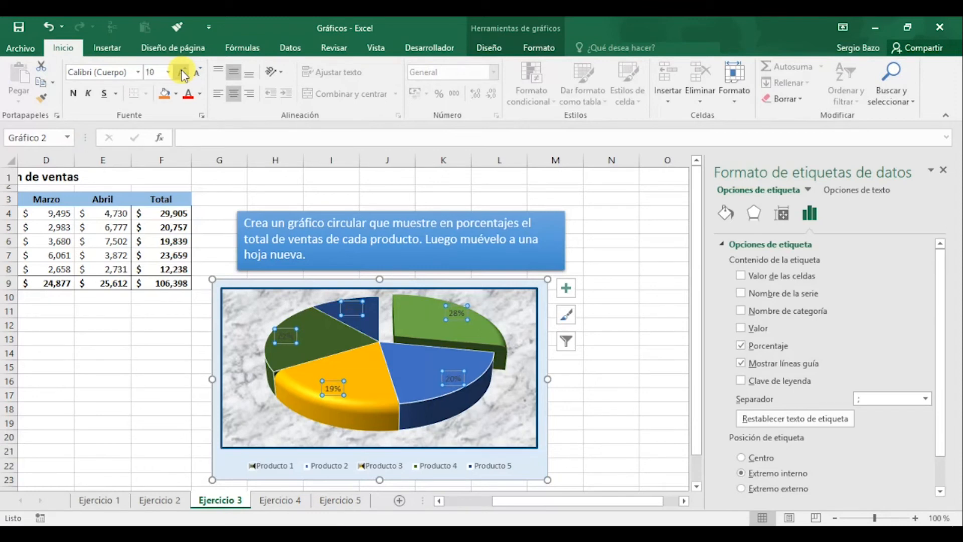
pyautogui.click(185, 75)
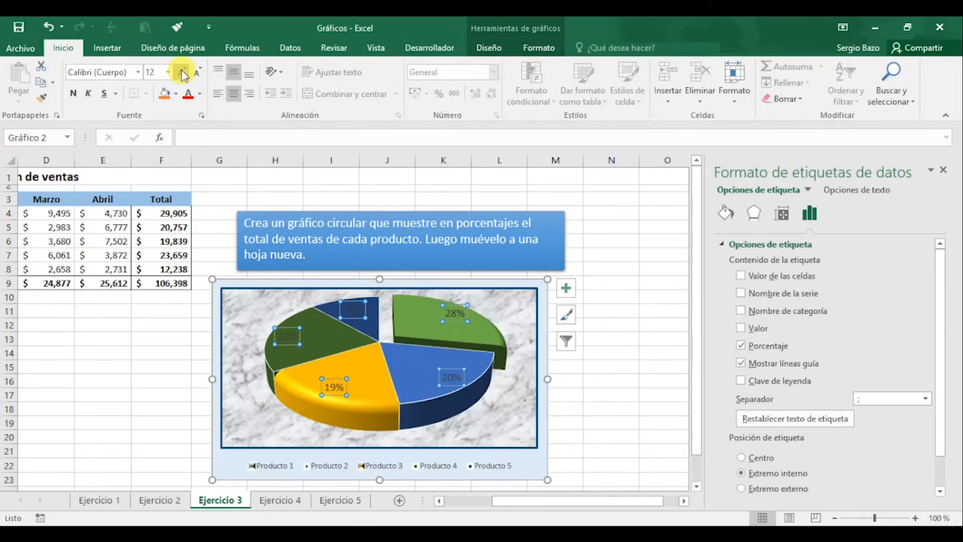
pyautogui.click(201, 95)
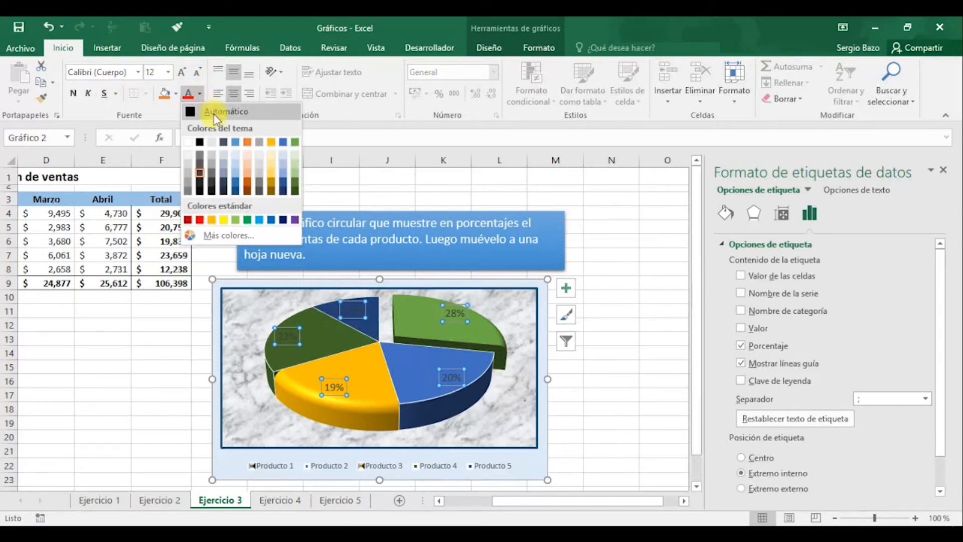
pyautogui.click(189, 144)
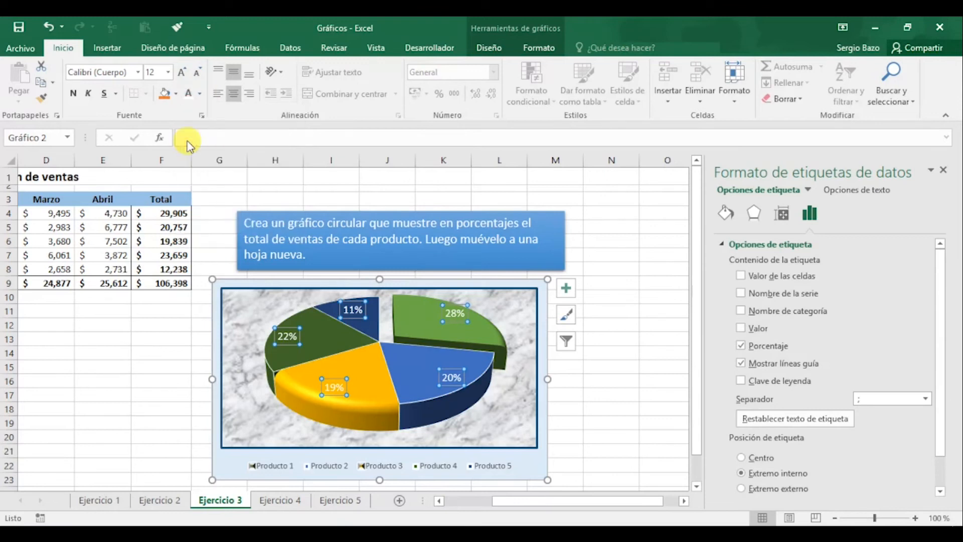
pyautogui.click(74, 93)
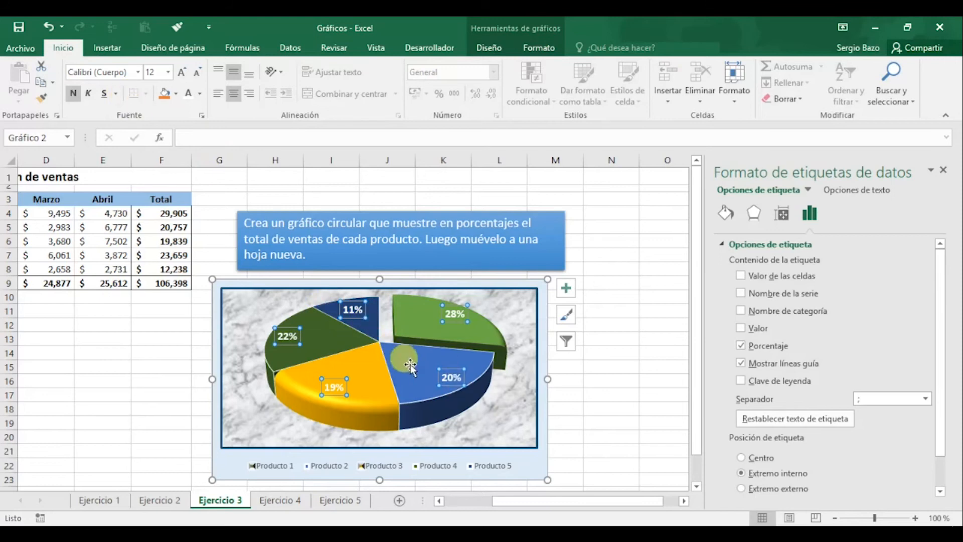
pyautogui.click(496, 354)
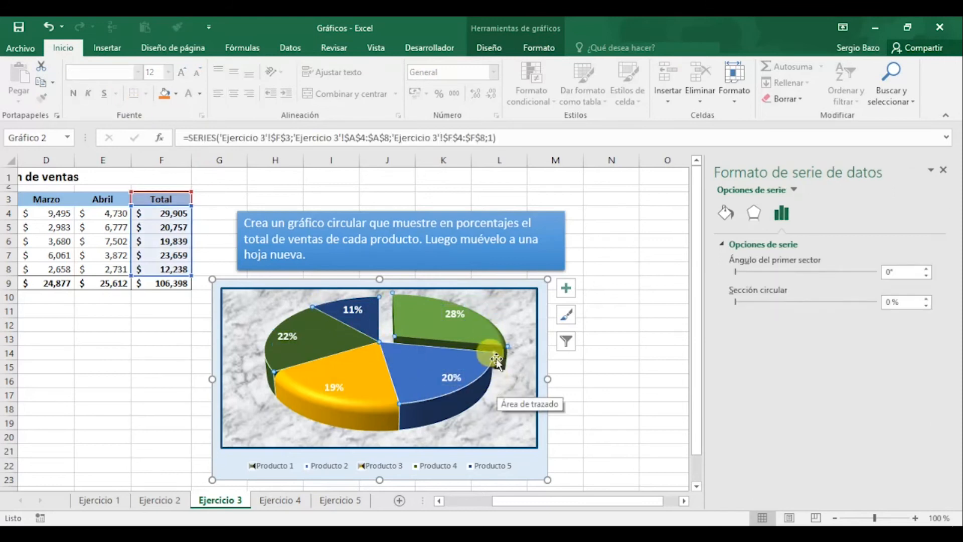
pyautogui.moveTo(492, 341)
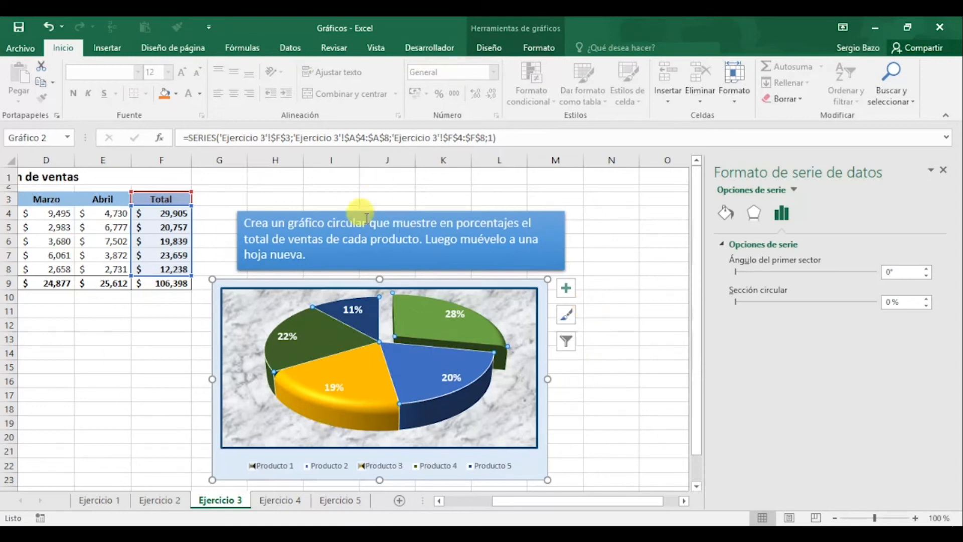
# Add a blank worksheet after Ejercicio 3 and return to select the pie chart on Ejercicio 3
pyautogui.click(400, 501)
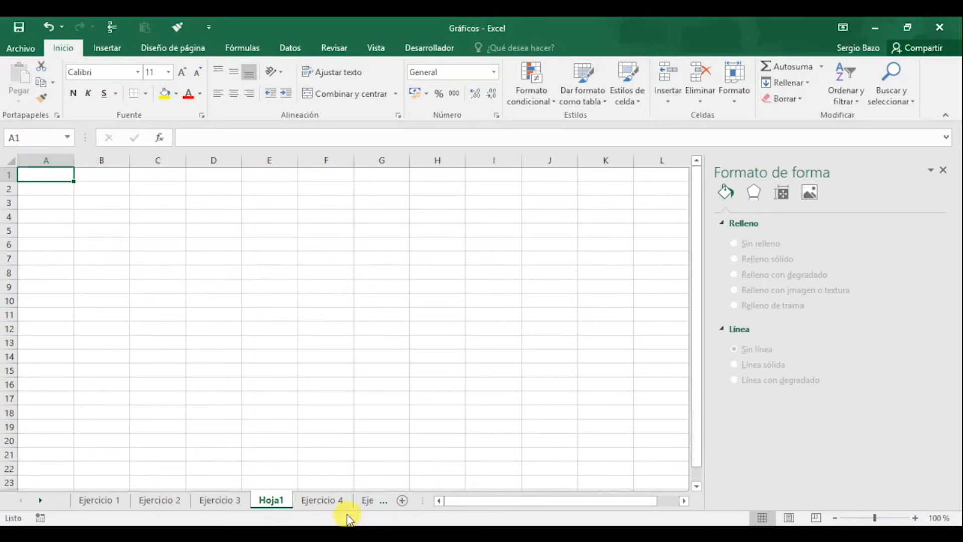
pyautogui.click(231, 502)
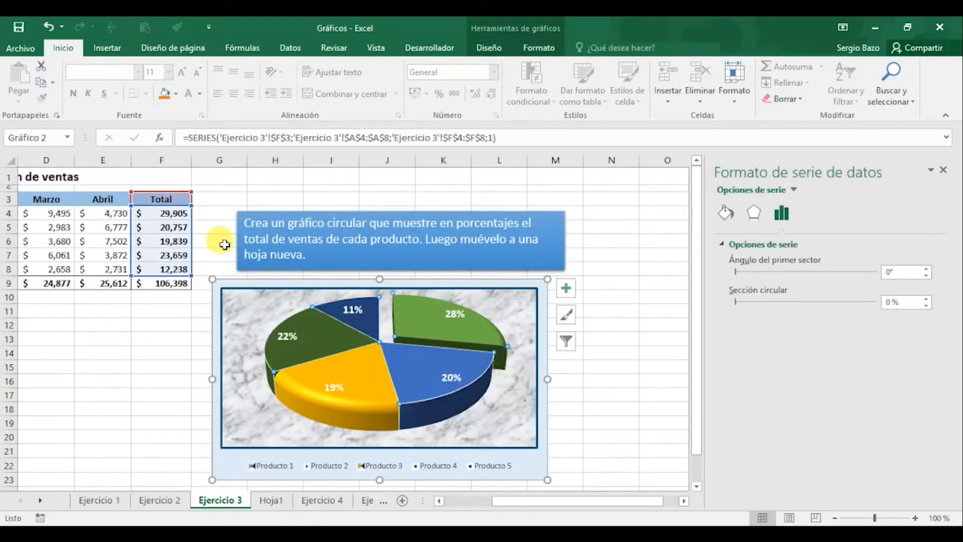
pyautogui.click(222, 285)
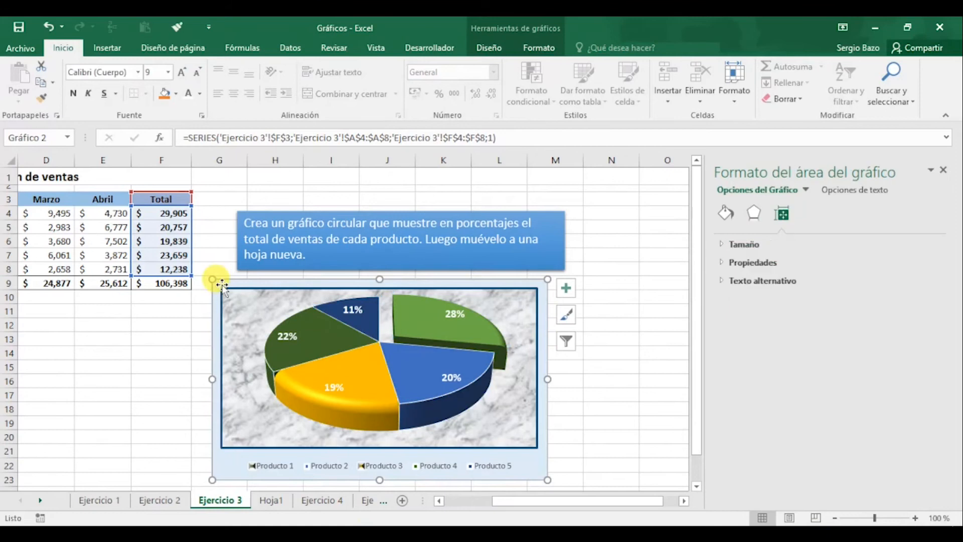
# Move the pie chart as an embedded object to the sheet Hoja1
pyautogui.click(490, 50)
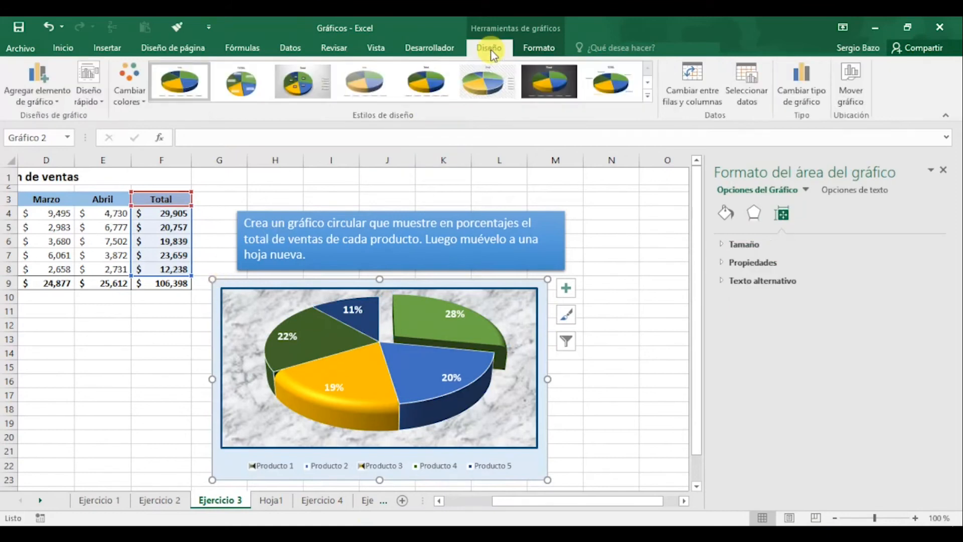
pyautogui.click(849, 75)
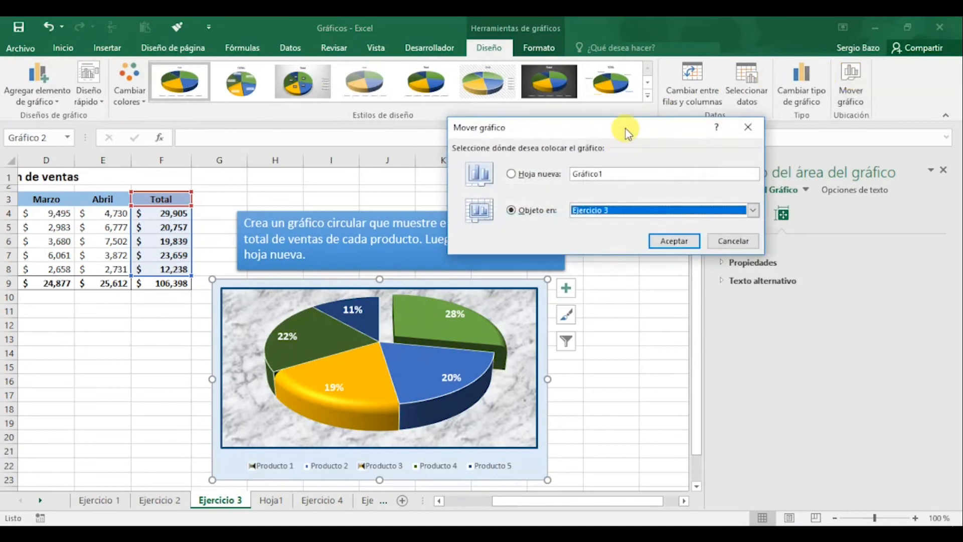
pyautogui.moveTo(626, 128); pyautogui.dragTo(629, 147)
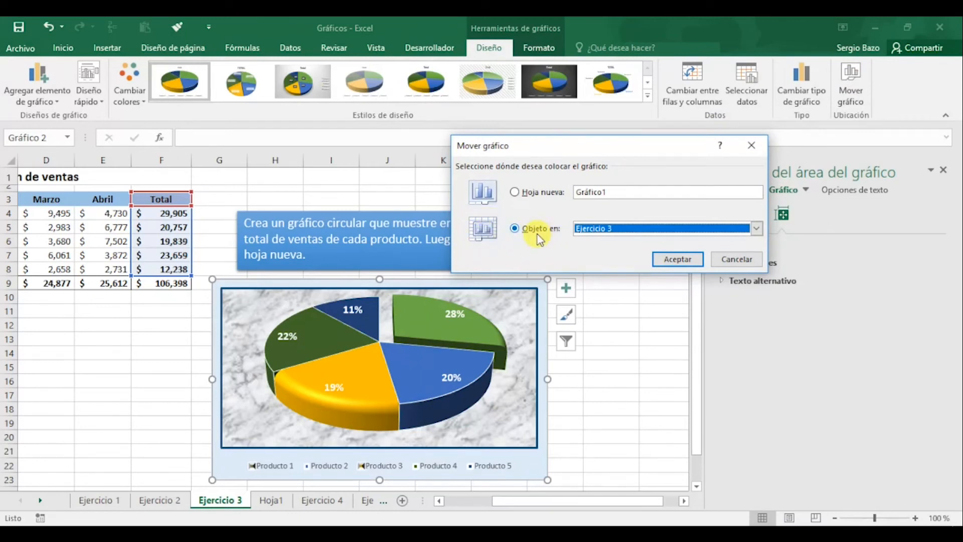
pyautogui.click(757, 231)
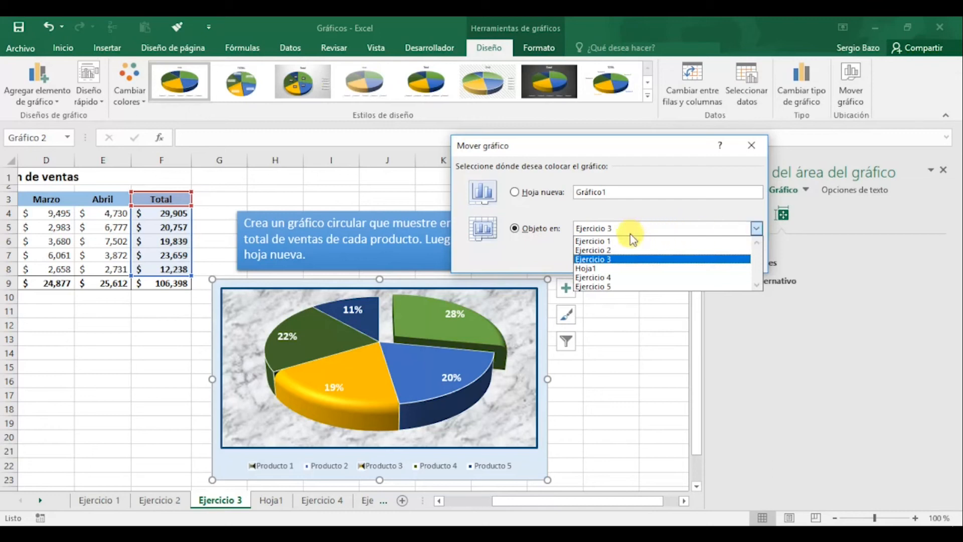
pyautogui.click(590, 268)
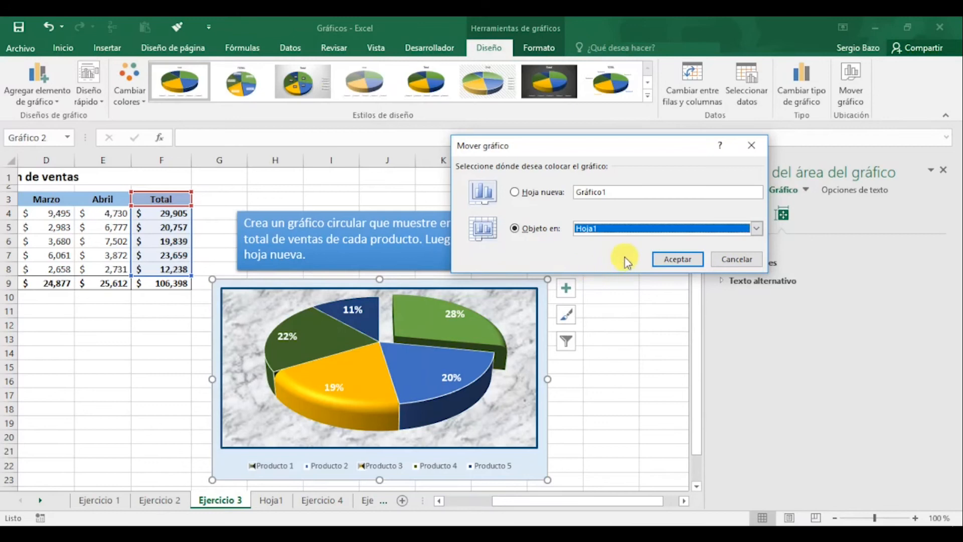
pyautogui.click(678, 259)
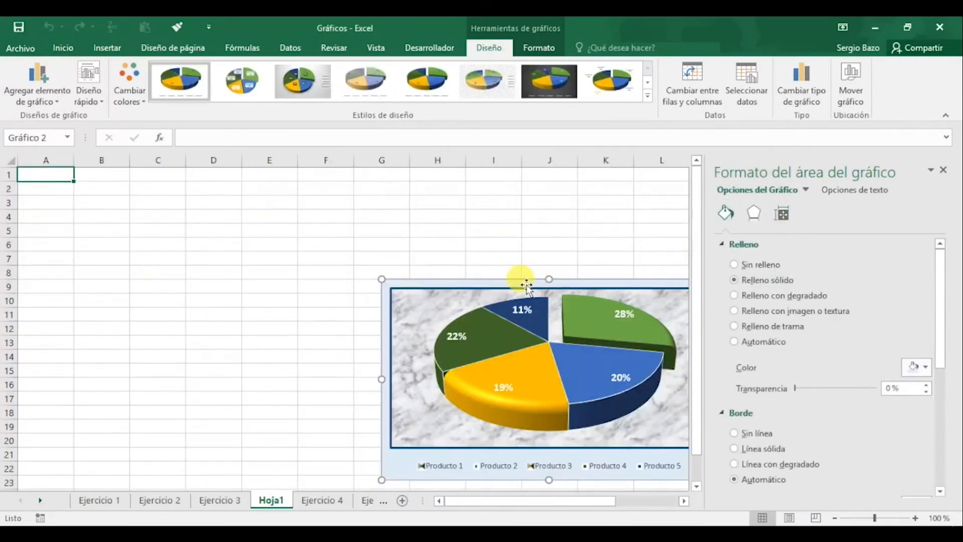
# Reposition the pie chart on Hoja1 so it covers about columns C to I and rows 5 to 19
pyautogui.moveTo(516, 277); pyautogui.dragTo(253, 240)
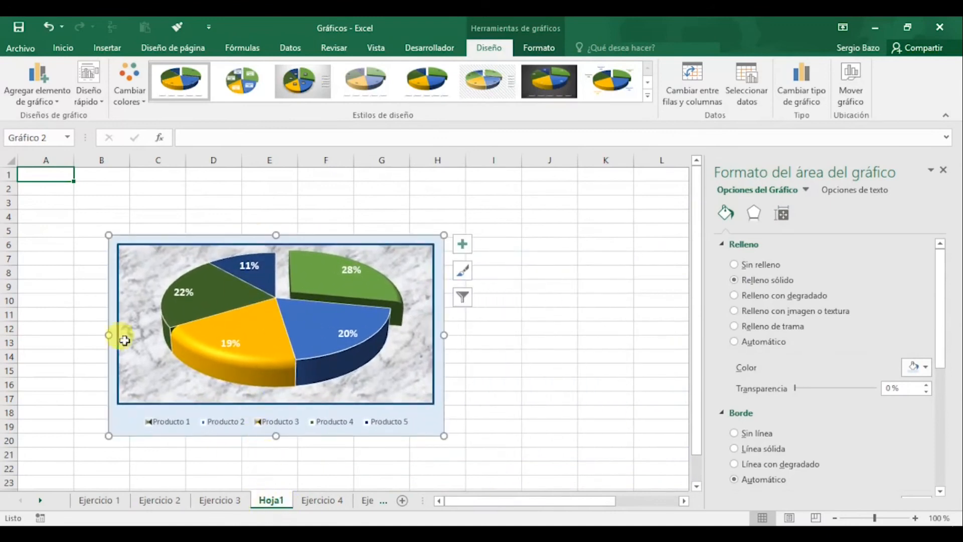
pyautogui.moveTo(239, 247); pyautogui.dragTo(477, 209)
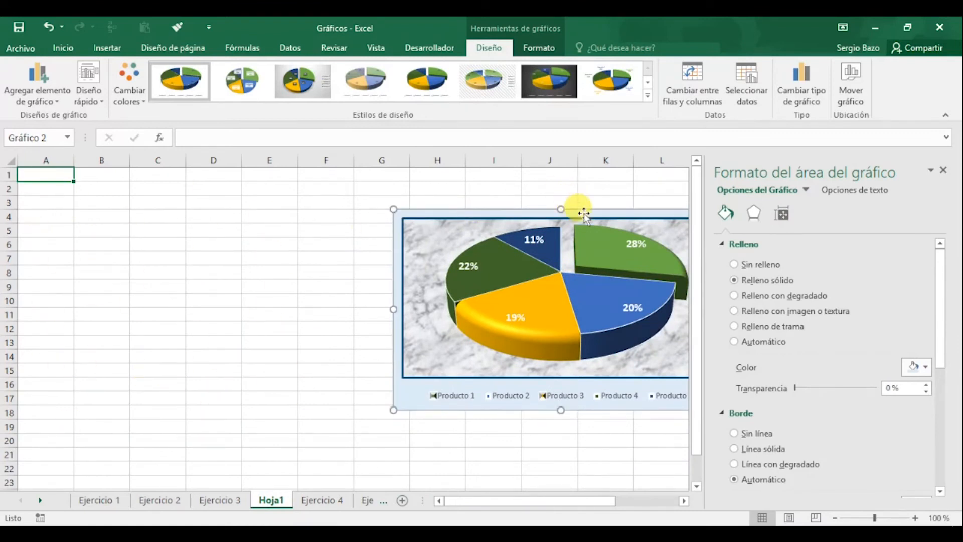
pyautogui.moveTo(585, 212); pyautogui.dragTo(360, 231)
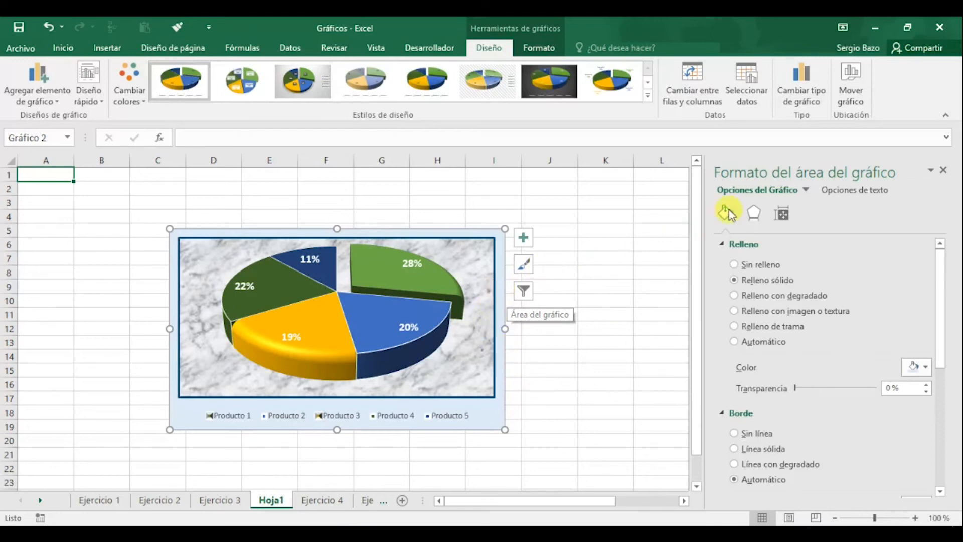
# Move the pie chart from Hoja1 to its own new chart sheet named "Gráfico circular"
pyautogui.click(859, 80)
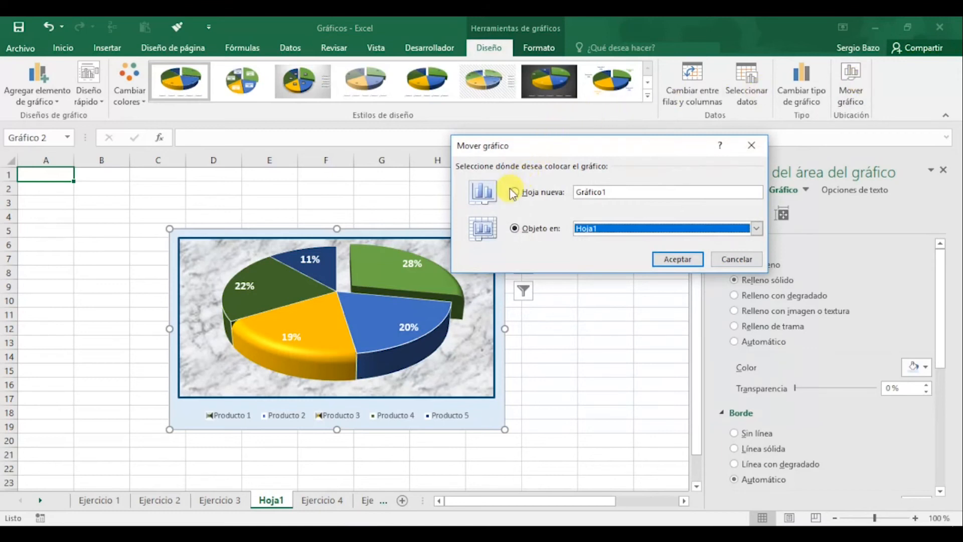
pyautogui.click(548, 196)
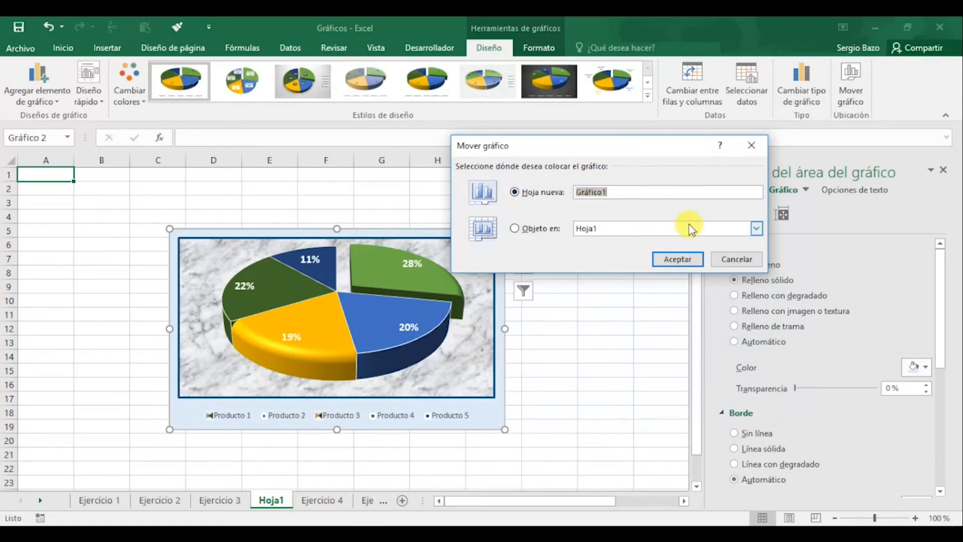
pyautogui.write('Gráfico circular')
pyautogui.click(677, 260)
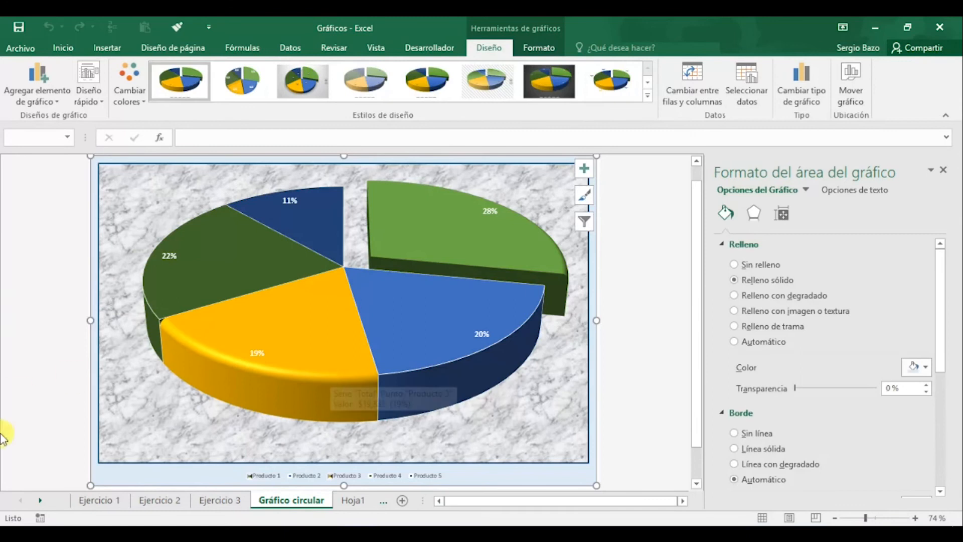
# On the Ejercicio 4 sheet, insert a 2-D clustered column chart from the range A3:E6
pyautogui.click(40, 501)
pyautogui.click(40, 502)
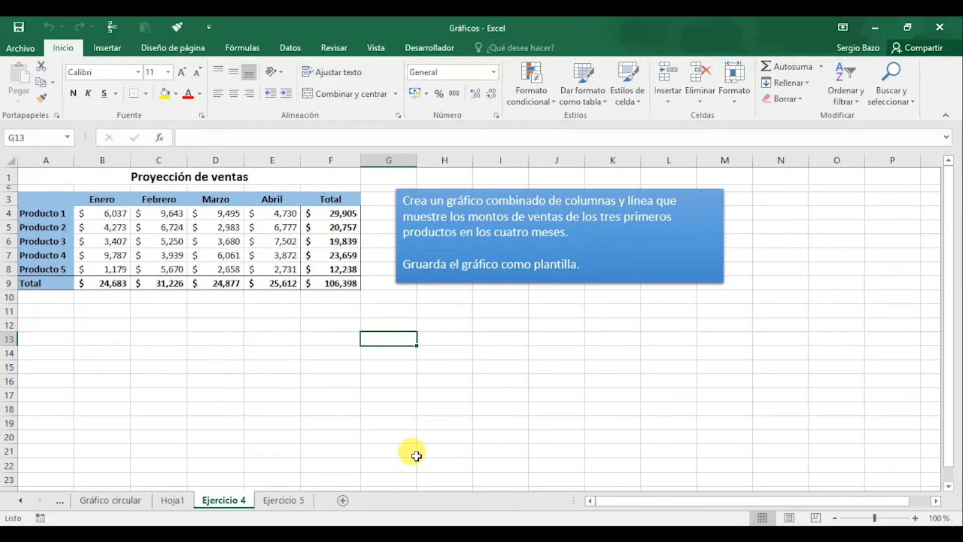
pyautogui.moveTo(36, 196); pyautogui.dragTo(284, 240)
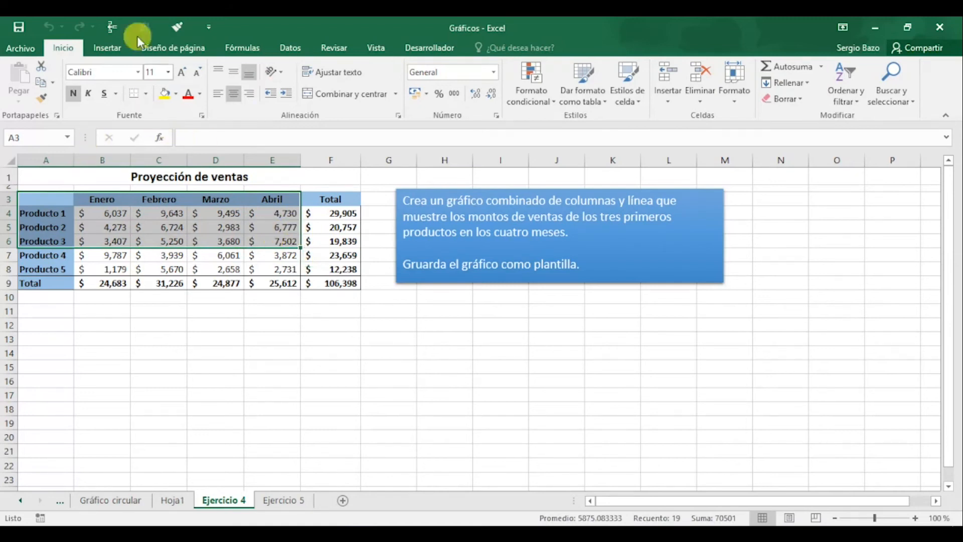
pyautogui.click(113, 49)
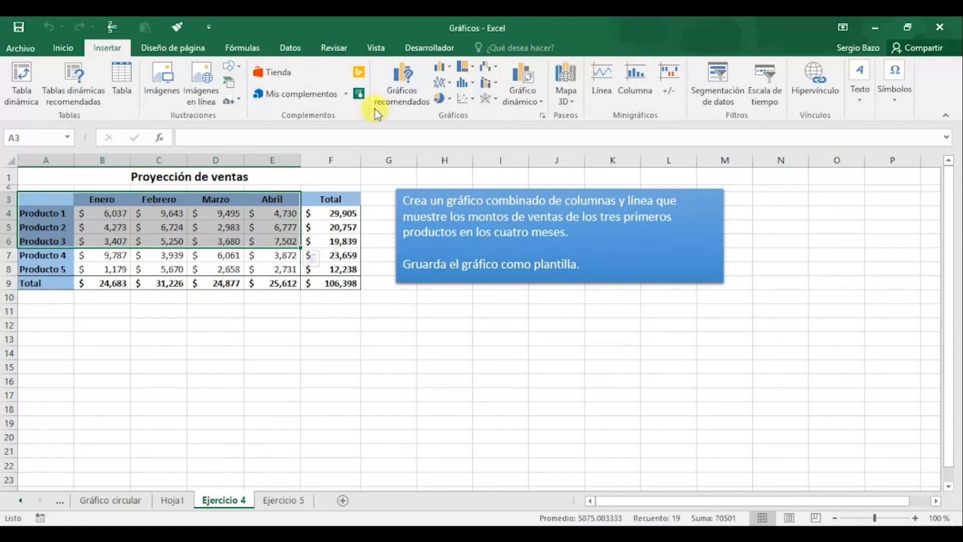
pyautogui.click(454, 72)
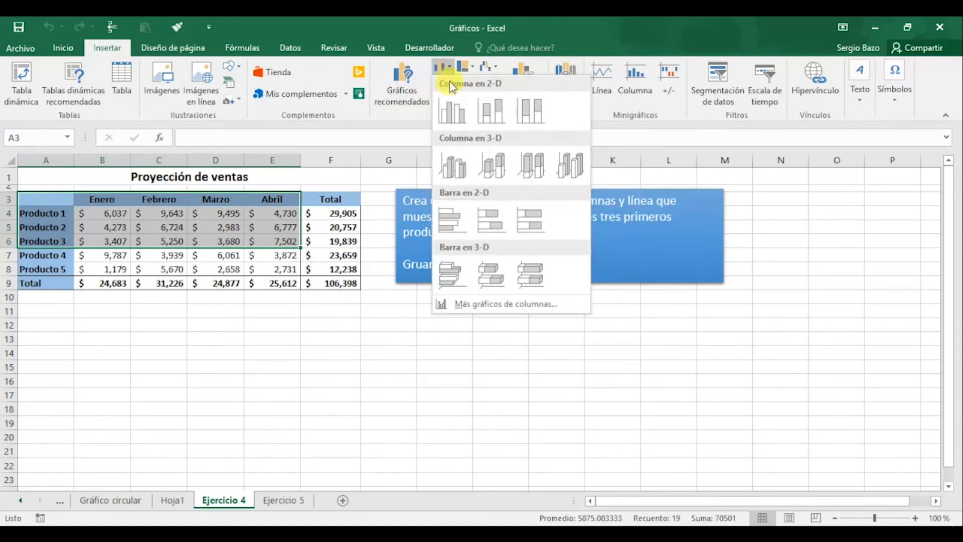
pyautogui.click(450, 112)
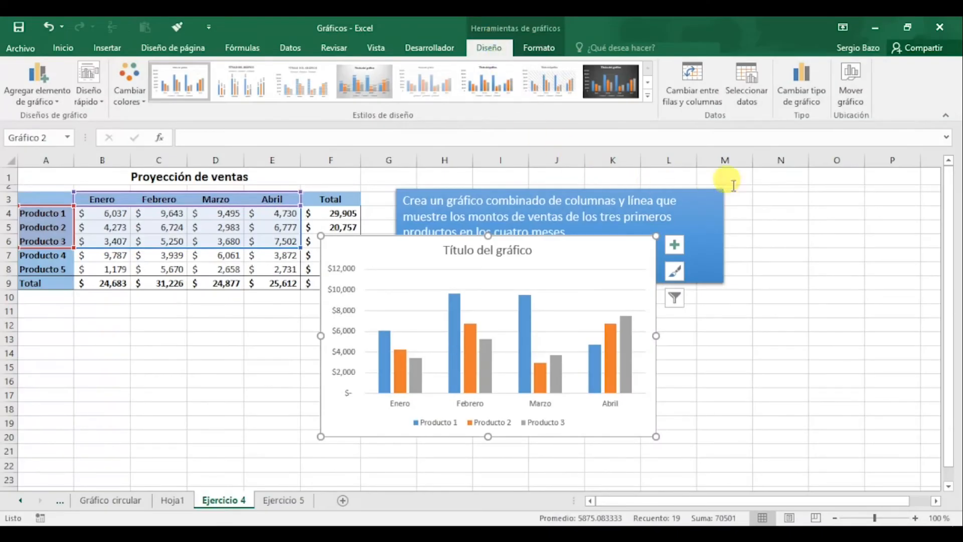
# Change the chart on the Ejercicio 4 sheet to the clustered bar type (Barra agrupada)
pyautogui.click(808, 86)
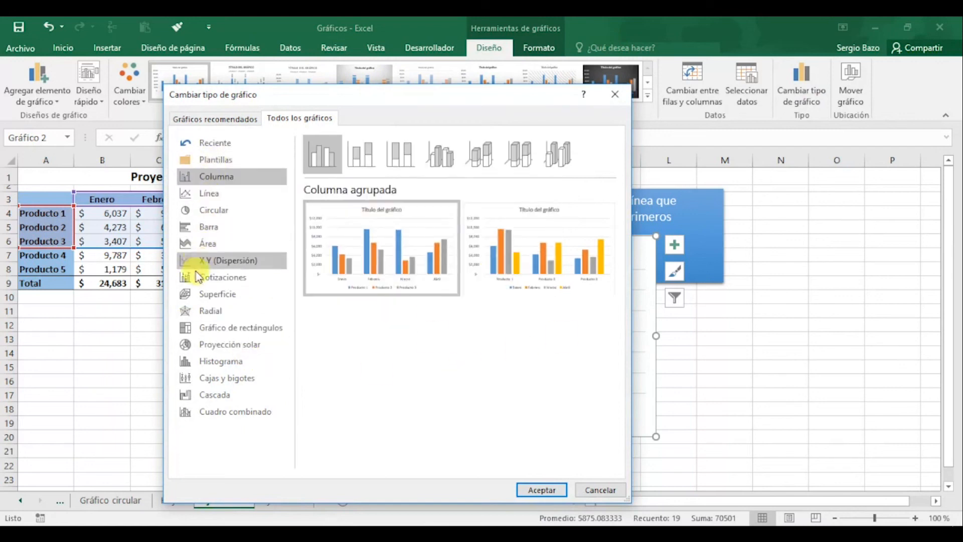
pyautogui.click(211, 227)
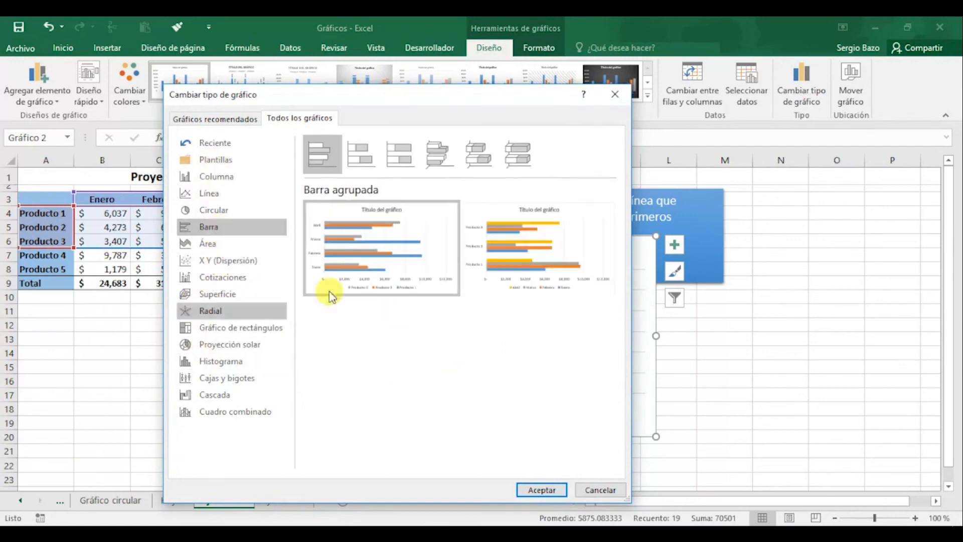
pyautogui.click(207, 243)
pyautogui.click(209, 228)
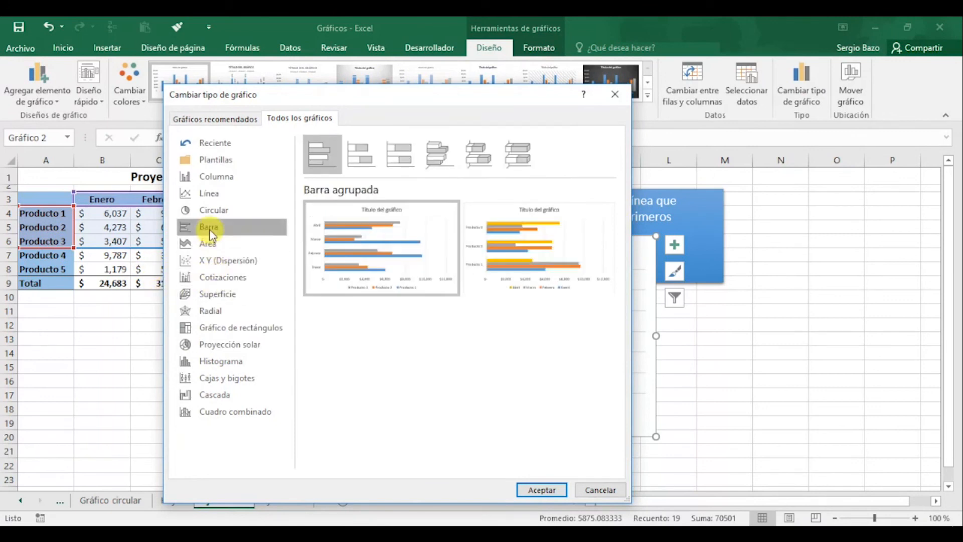
pyautogui.moveTo(344, 235)
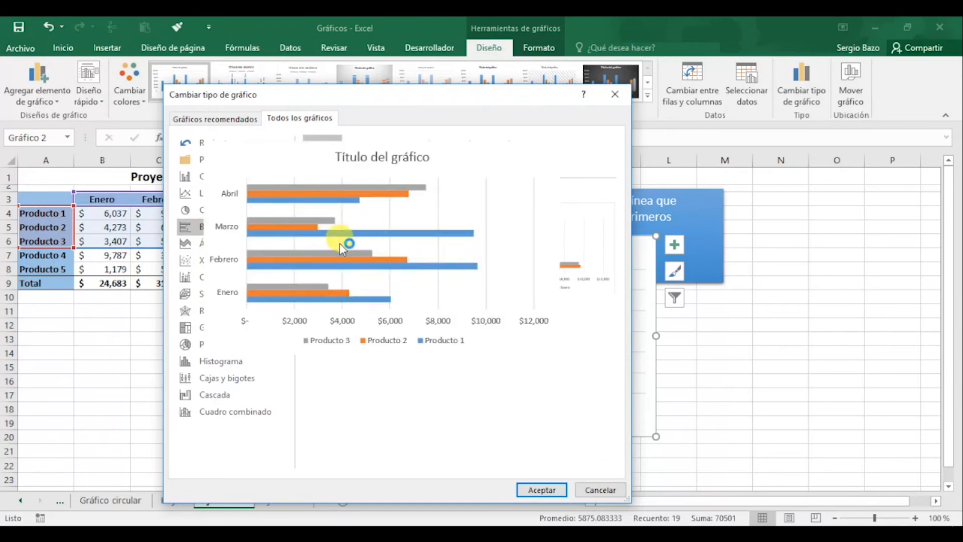
pyautogui.click(544, 488)
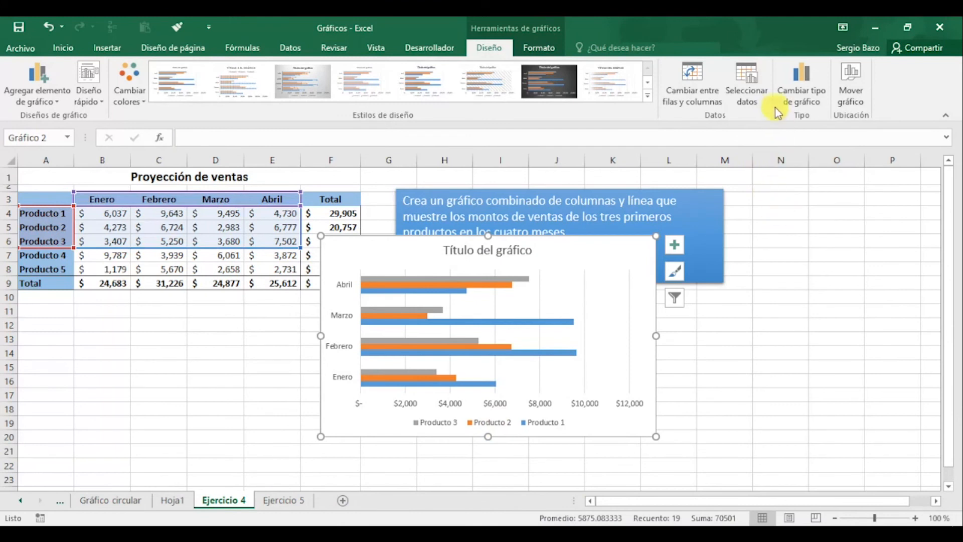
# Change the bar chart back to clustered columns (Columna agrupada) and shift it clear of the table's Total column
pyautogui.click(793, 80)
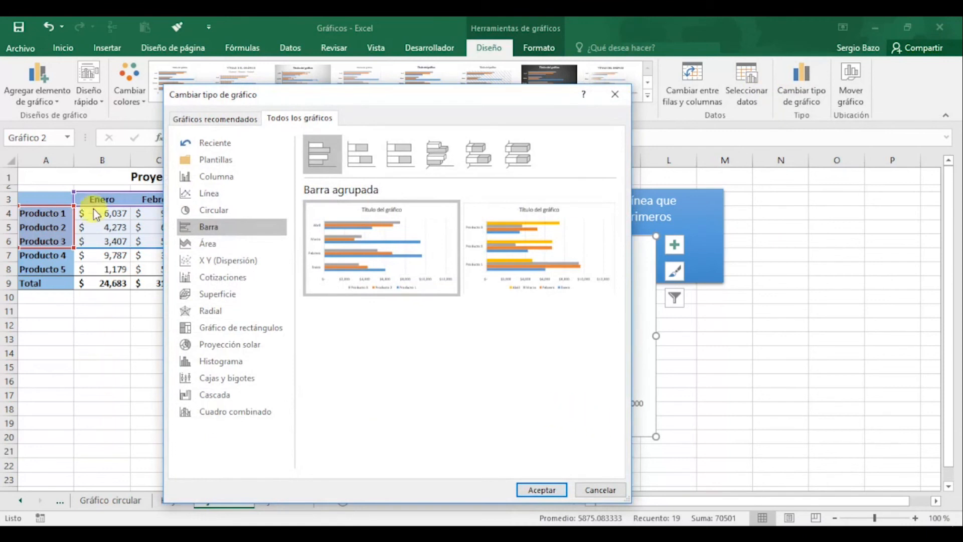
pyautogui.click(223, 178)
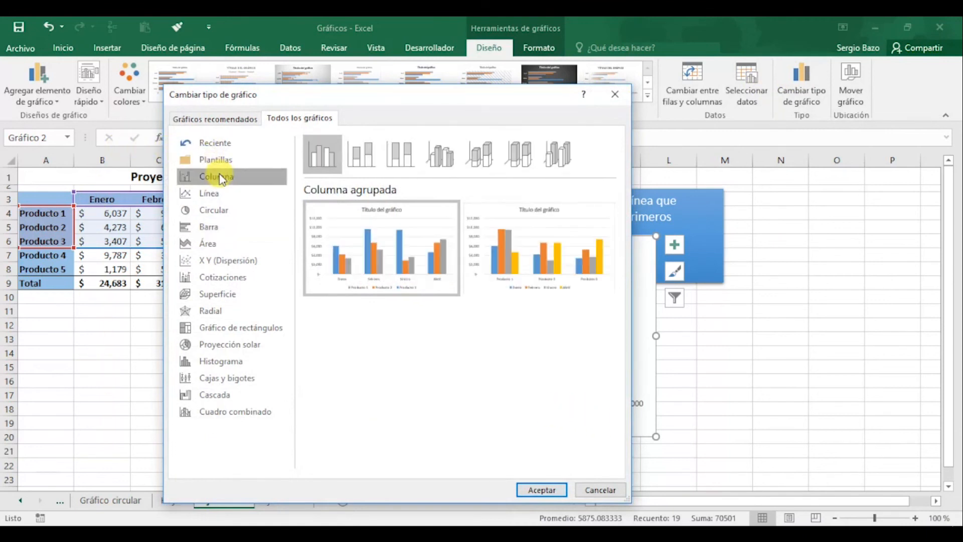
pyautogui.moveTo(348, 218)
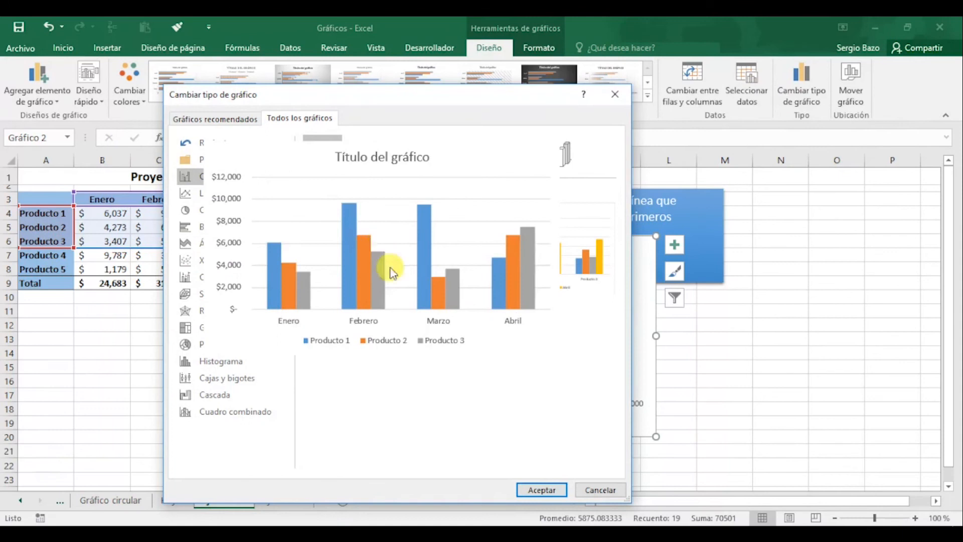
pyautogui.click(550, 492)
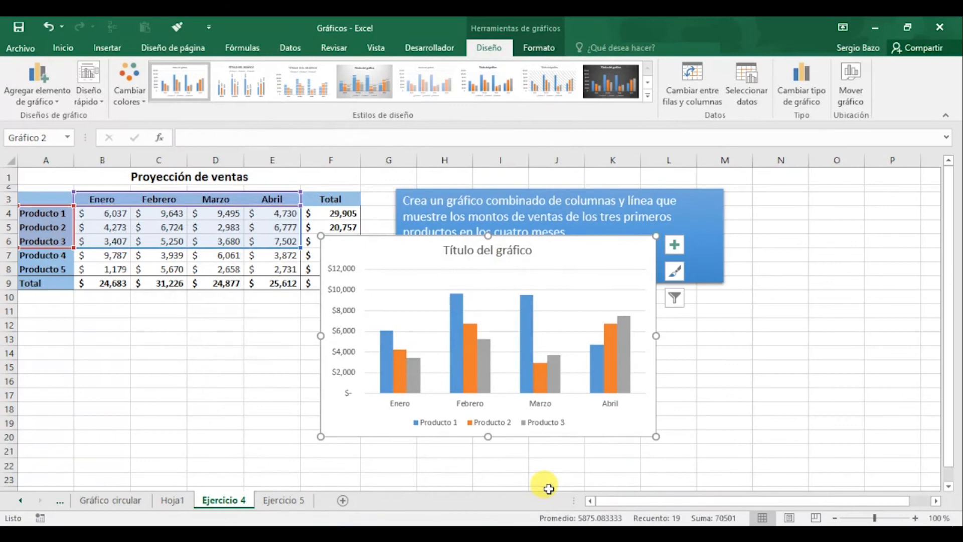
pyautogui.moveTo(606, 256); pyautogui.dragTo(663, 254)
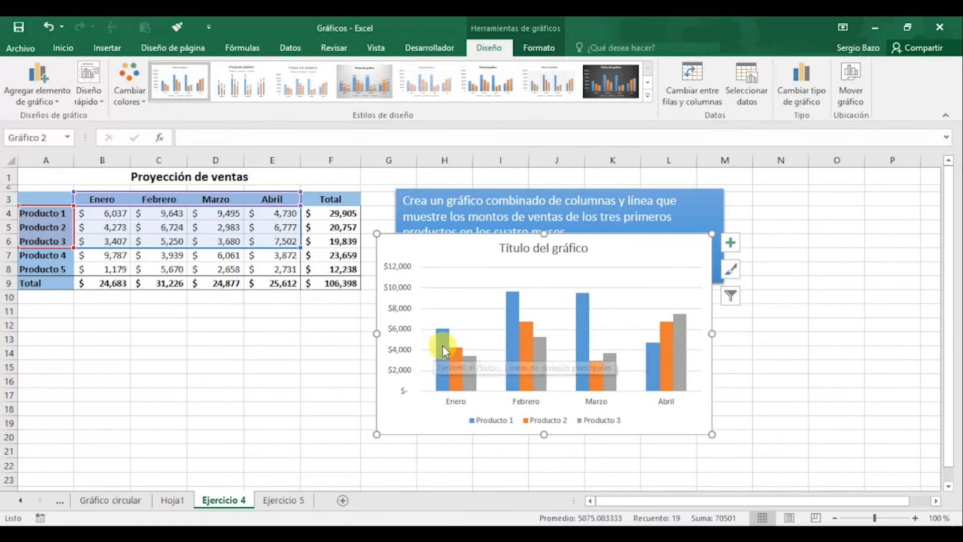
# Convert the chart to the combination type Columna agrupada - Línea, with Producto 1 and Producto 2 as columns and Producto 3 as a line
pyautogui.moveTo(445, 346)
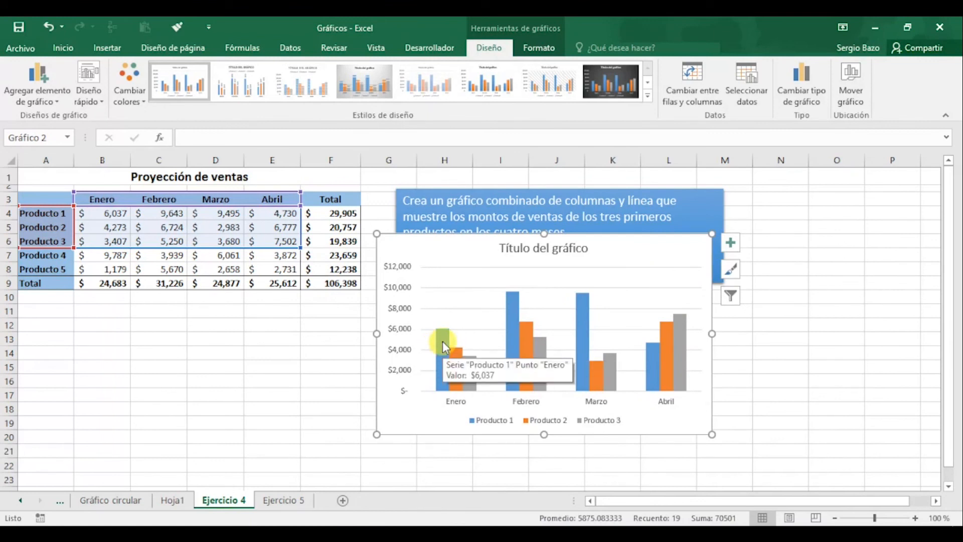
pyautogui.click(445, 346)
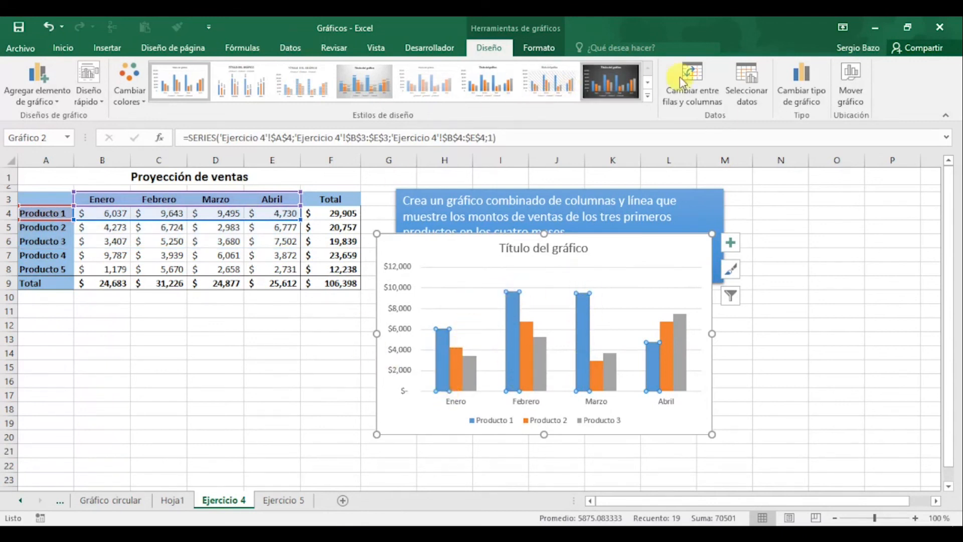
pyautogui.click(805, 81)
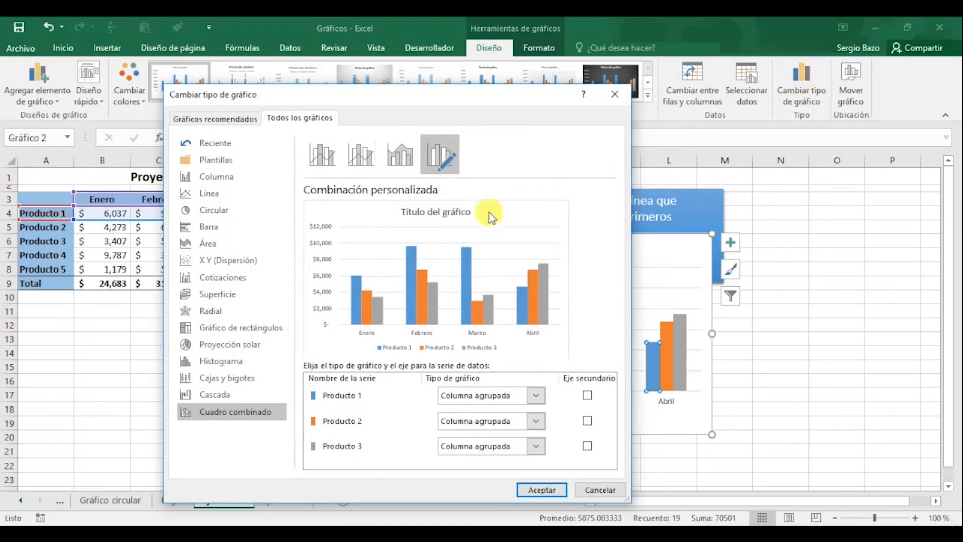
pyautogui.click(324, 156)
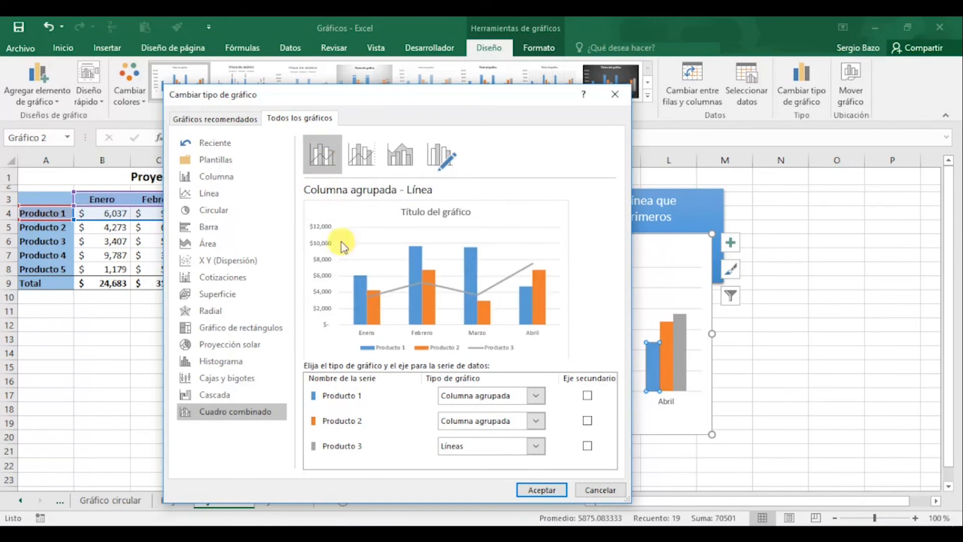
pyautogui.click(545, 493)
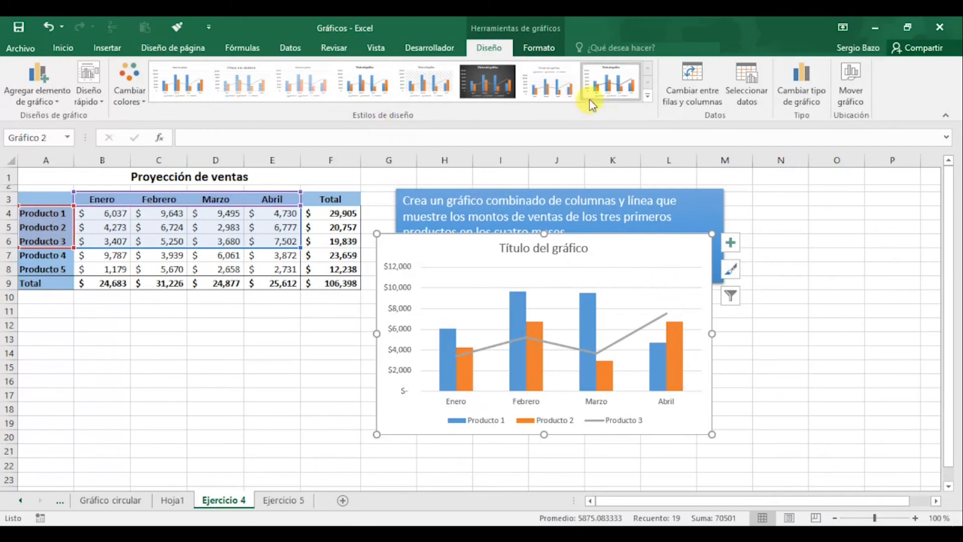
# Apply the dark chart style Estilo 6 and move the chart to about columns D to I, rows 8 to 22
pyautogui.click(649, 100)
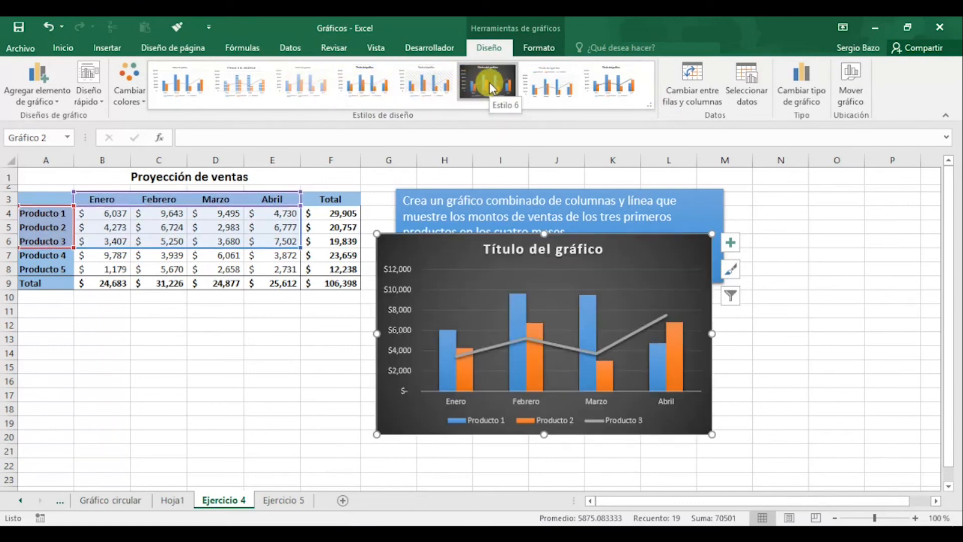
pyautogui.click(490, 86)
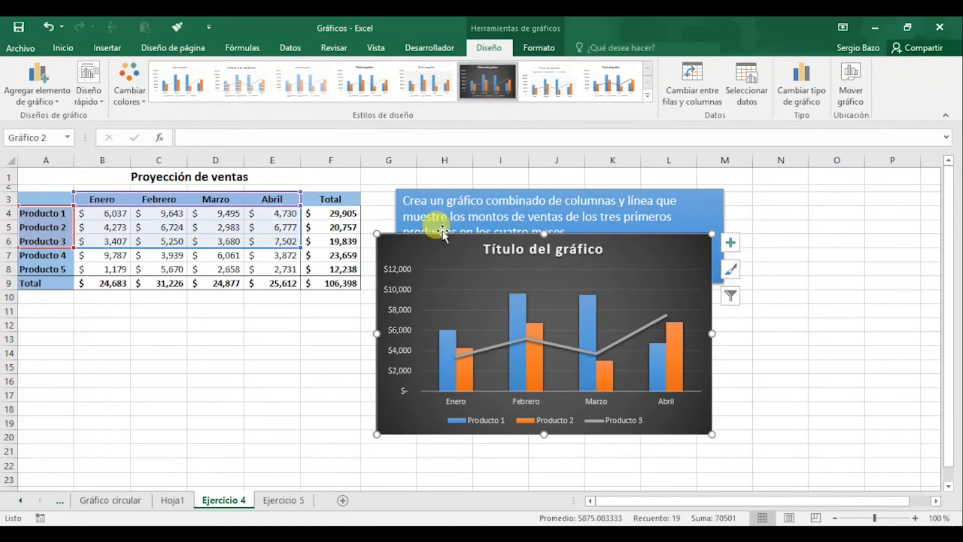
pyautogui.moveTo(442, 233); pyautogui.dragTo(250, 269)
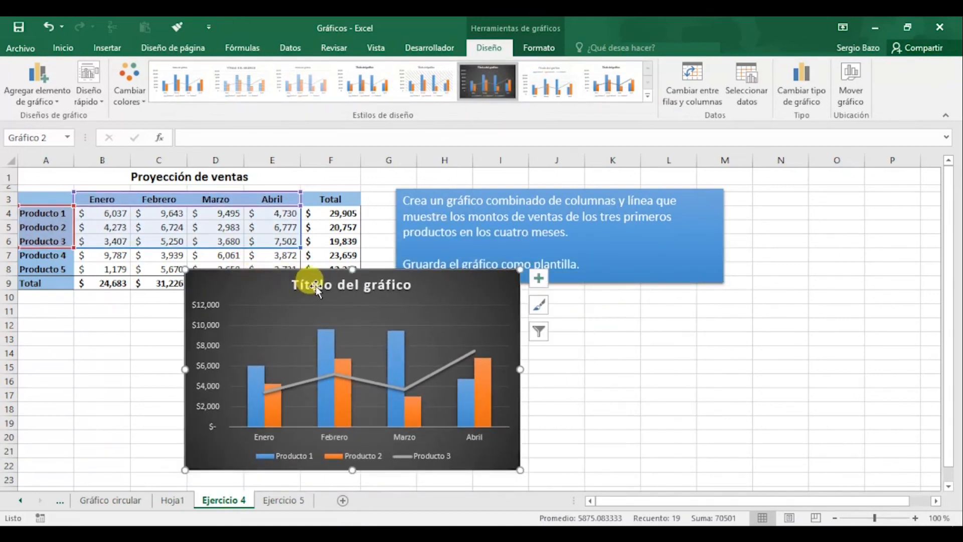
# Replace the combination chart's placeholder title with "Proyección de los tres primeros productos"
pyautogui.click(310, 285)
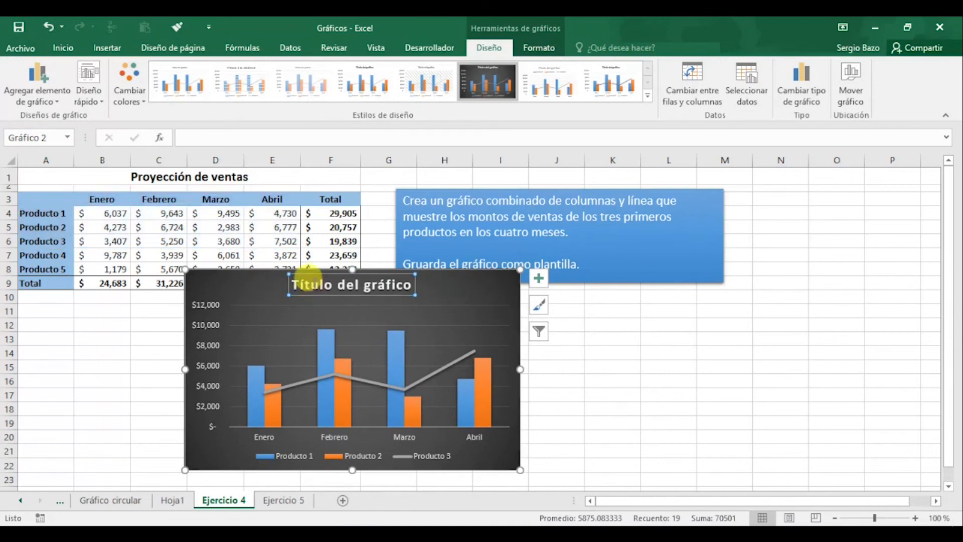
pyautogui.click(299, 284)
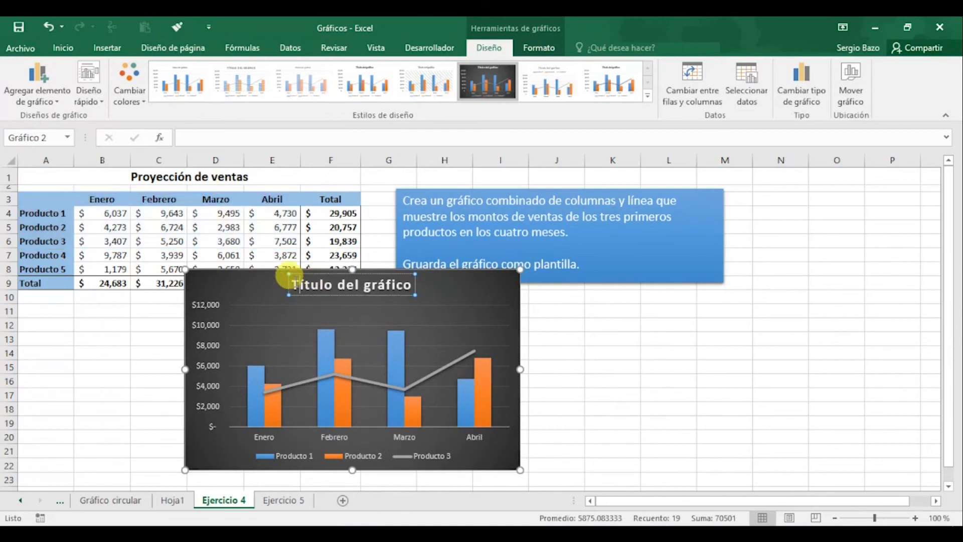
pyautogui.moveTo(290, 277); pyautogui.dragTo(384, 277)
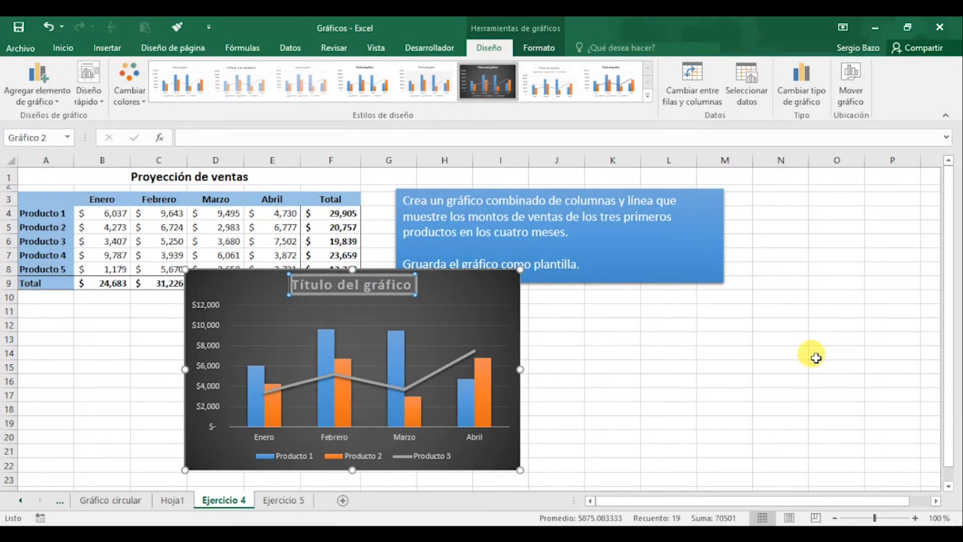
pyautogui.write('Proye')
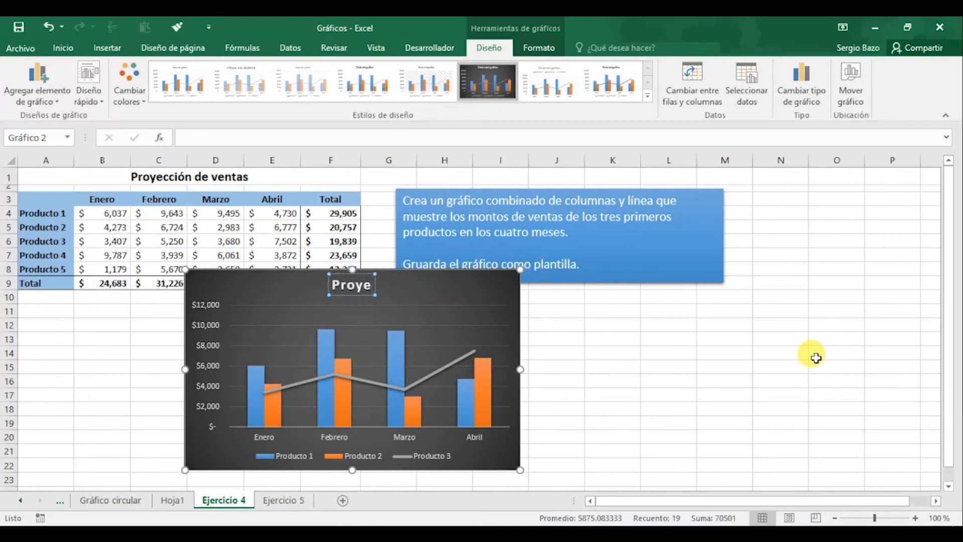
pyautogui.write('cción')
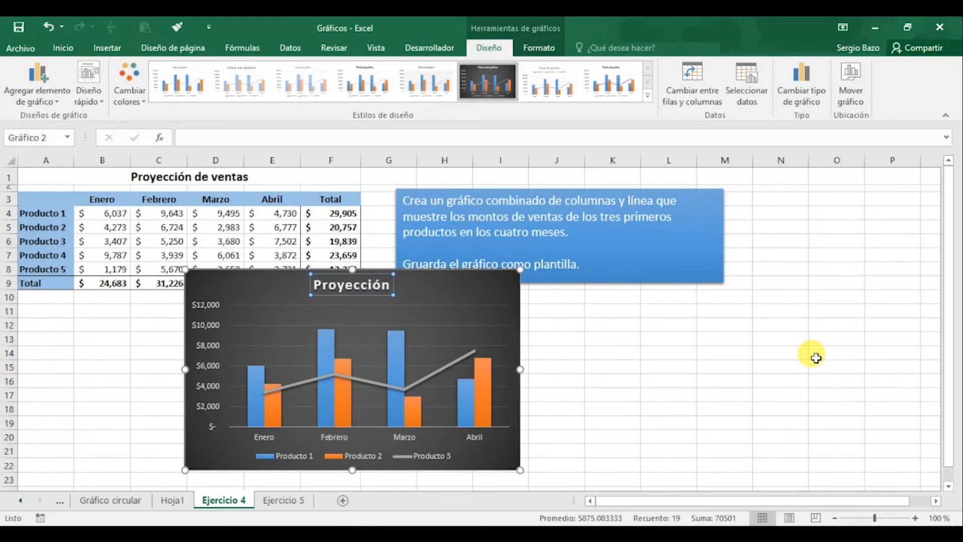
pyautogui.write(' de los')
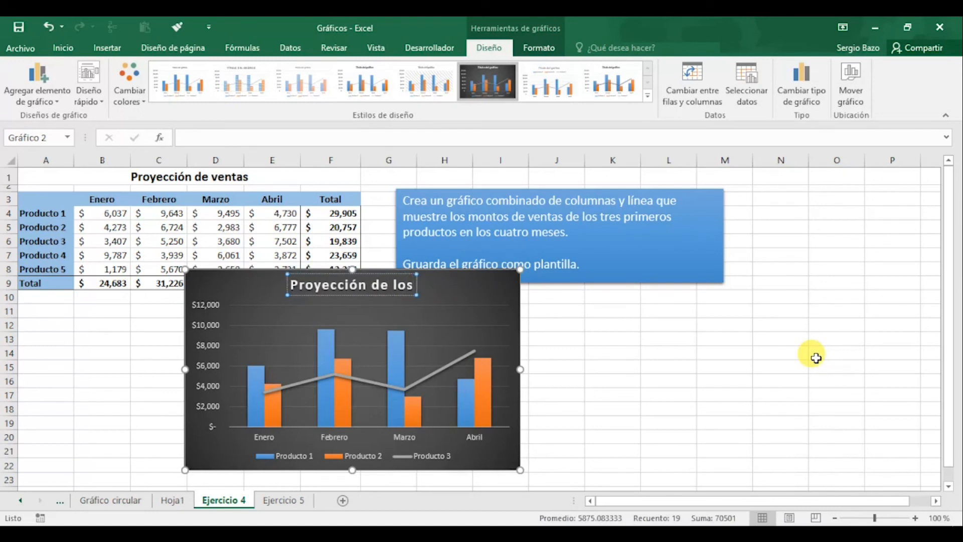
pyautogui.write(' tres pr')
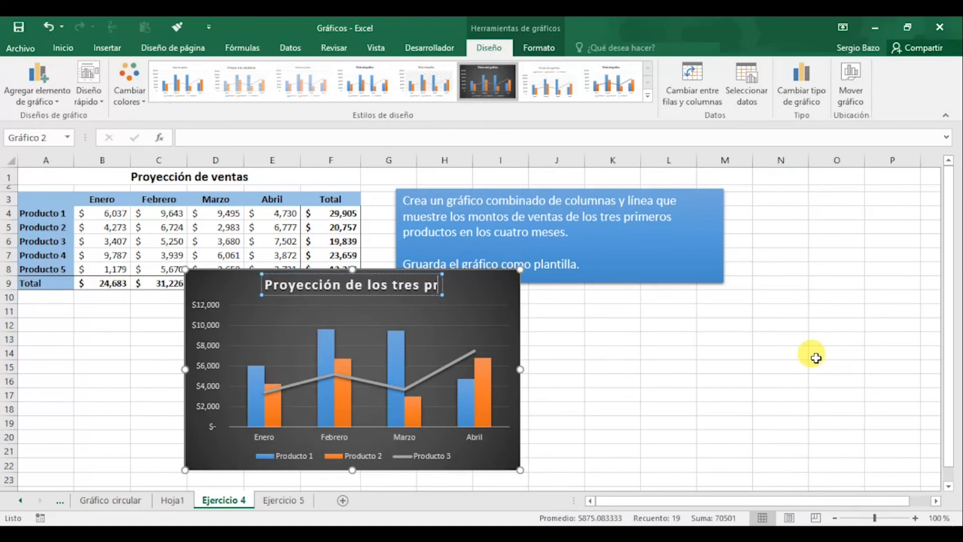
pyautogui.write('imeros')
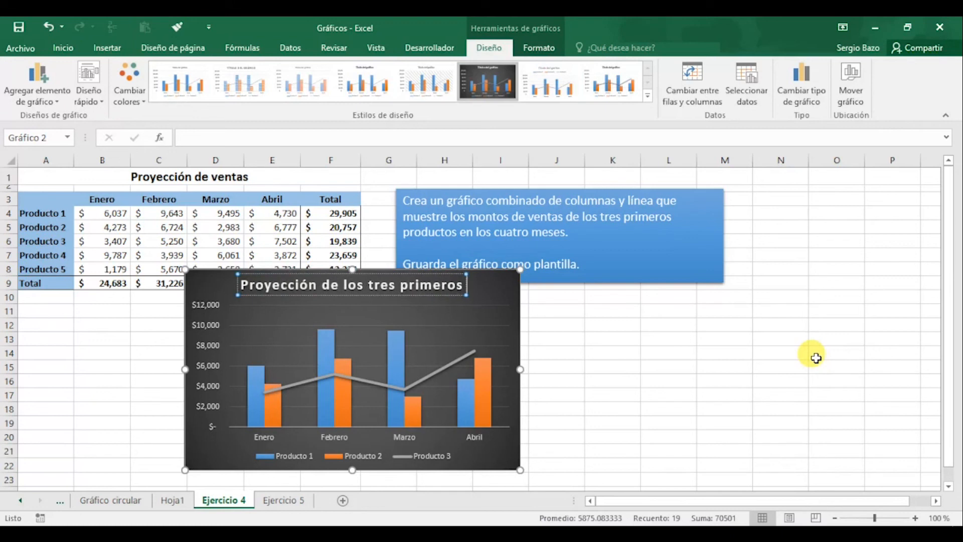
pyautogui.write(' prod')
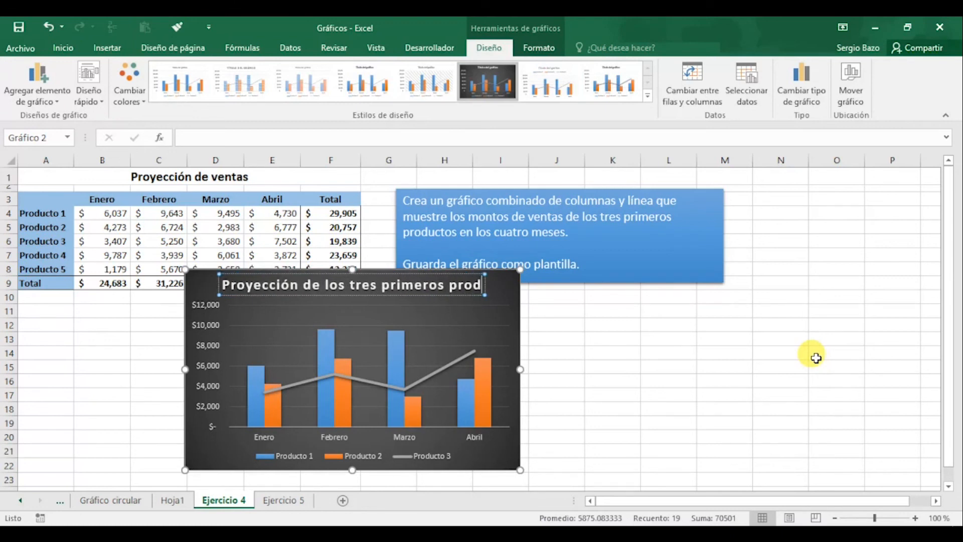
pyautogui.write('uctos')
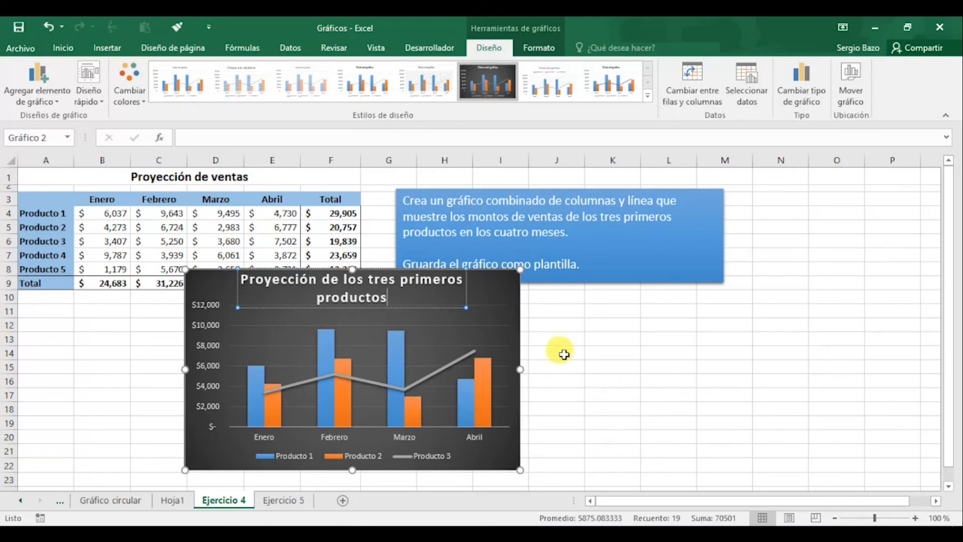
pyautogui.click(510, 286)
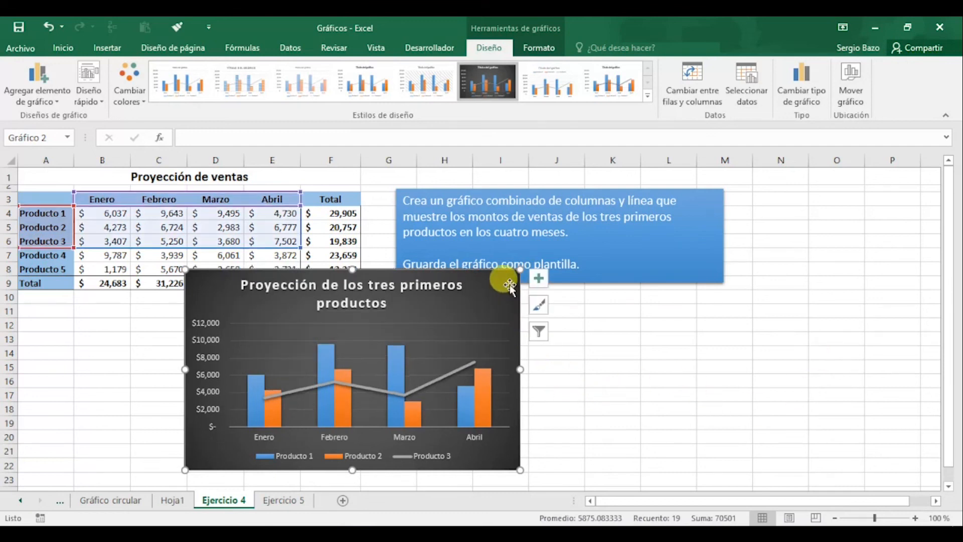
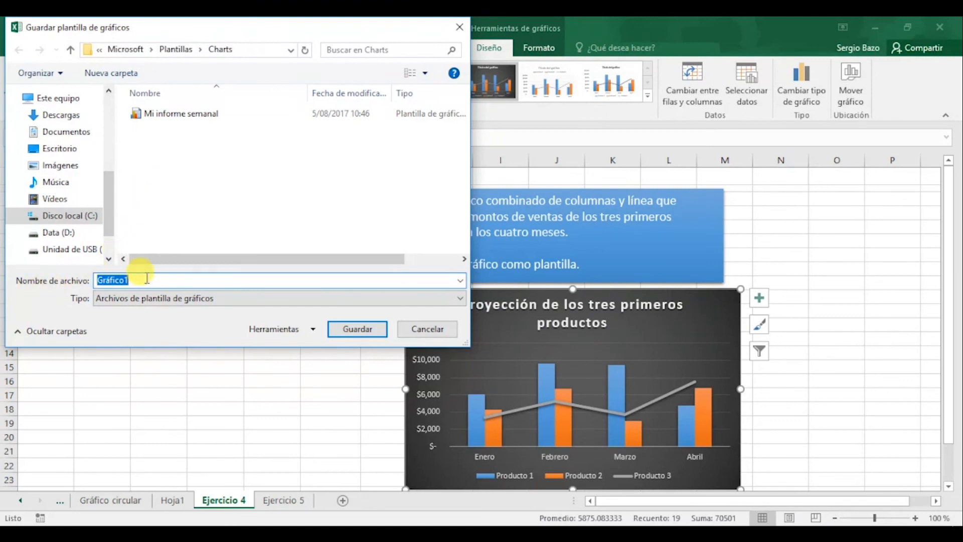
# Save the combination chart as a template named "Proyección de ventas" and move the chart directly below the sales table
pyautogui.write('Proyecci')
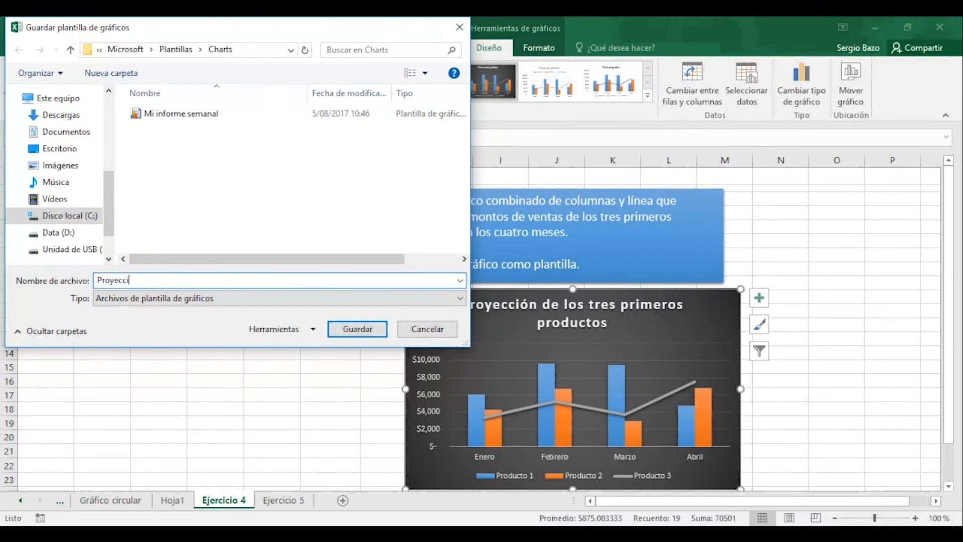
pyautogui.write('ón de ventas')
pyautogui.click(367, 335)
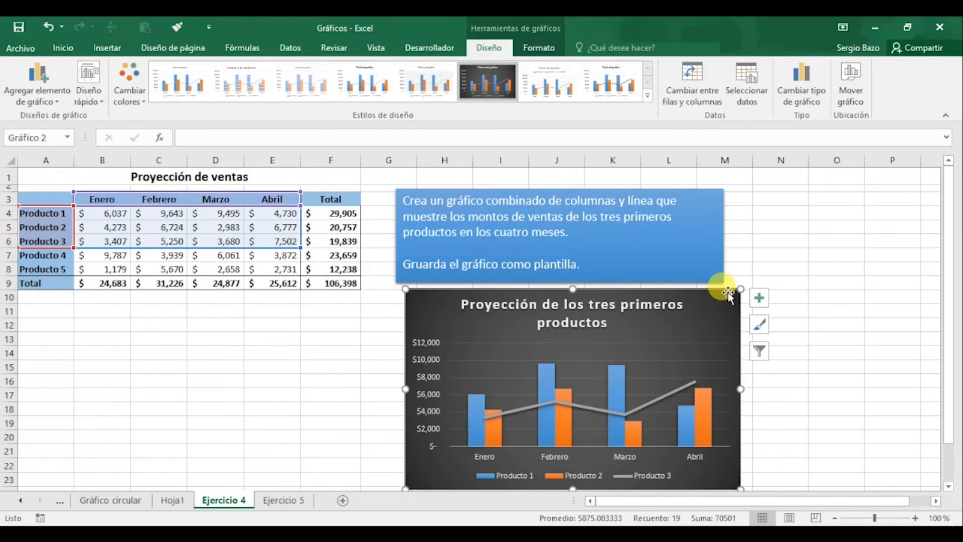
pyautogui.moveTo(730, 296); pyautogui.dragTo(342, 305)
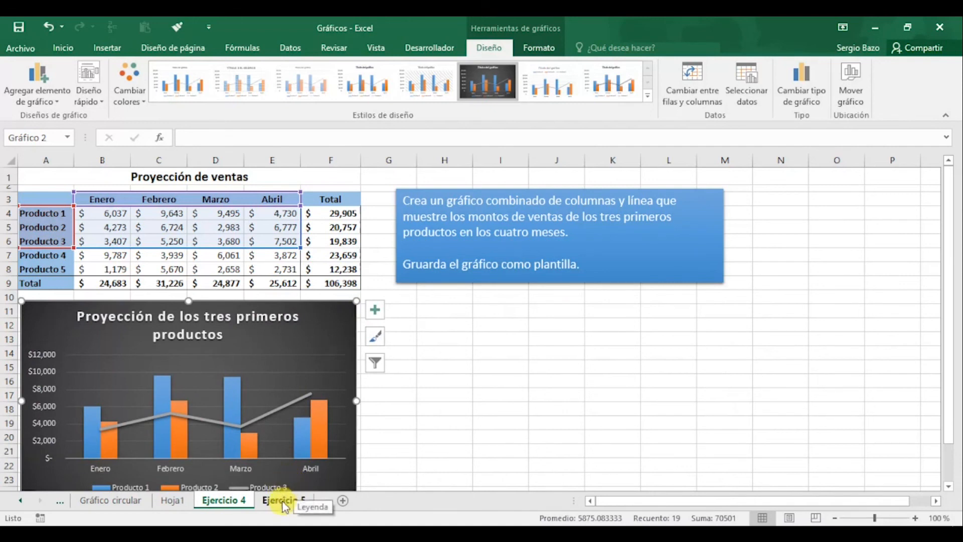
# On the Ejercicio 5 sheet, create a default column chart from the January to April sales of Producto 3, 4 and 5 (A6:E8)
pyautogui.click(284, 502)
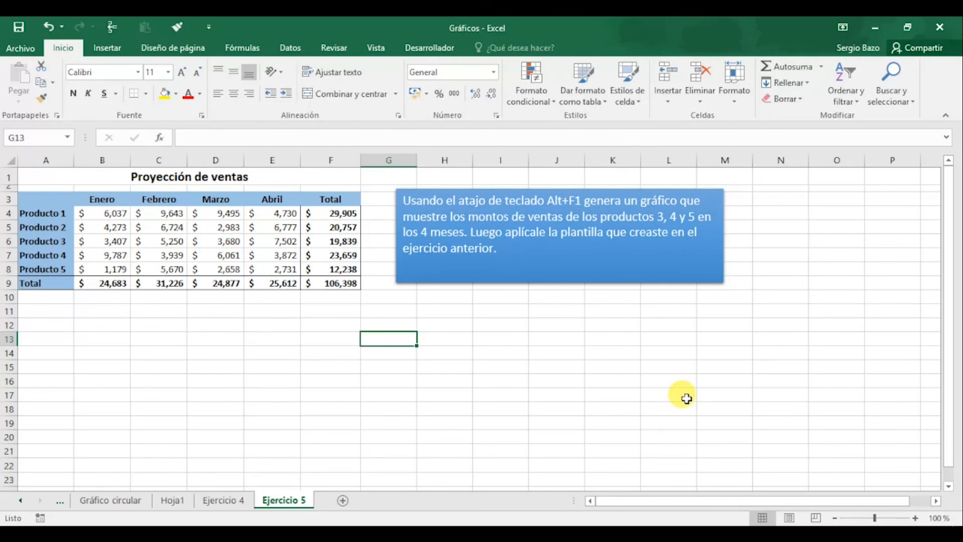
pyautogui.click(44, 243)
pyautogui.moveTo(45, 244); pyautogui.dragTo(275, 262)
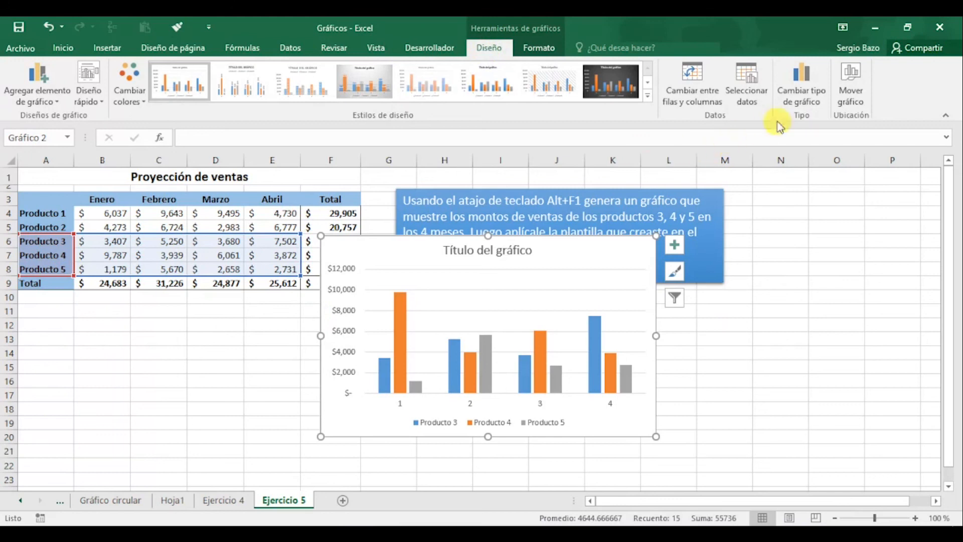
# Apply the saved chart template "Proyección de ventas" to the new chart and move it below the sales table
pyautogui.click(797, 87)
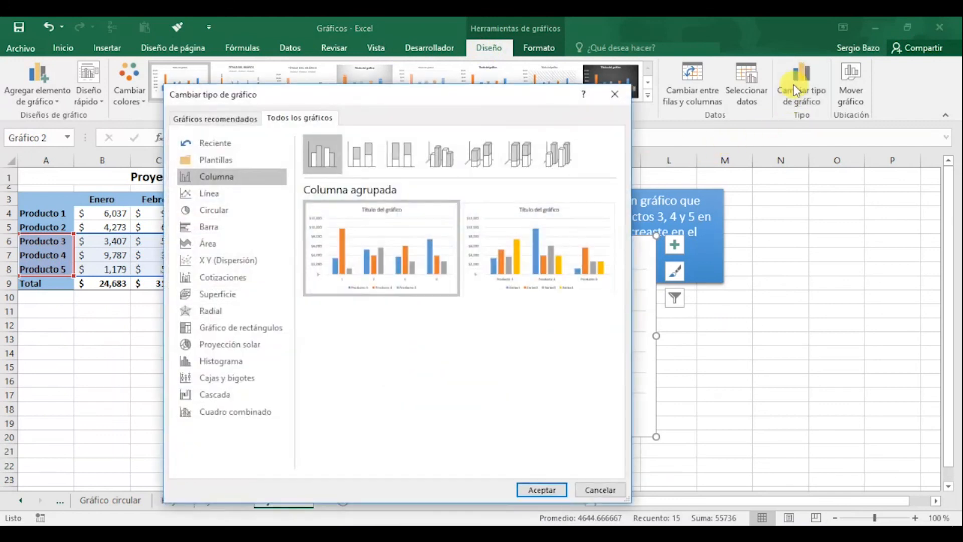
pyautogui.moveTo(421, 95); pyautogui.dragTo(713, 75)
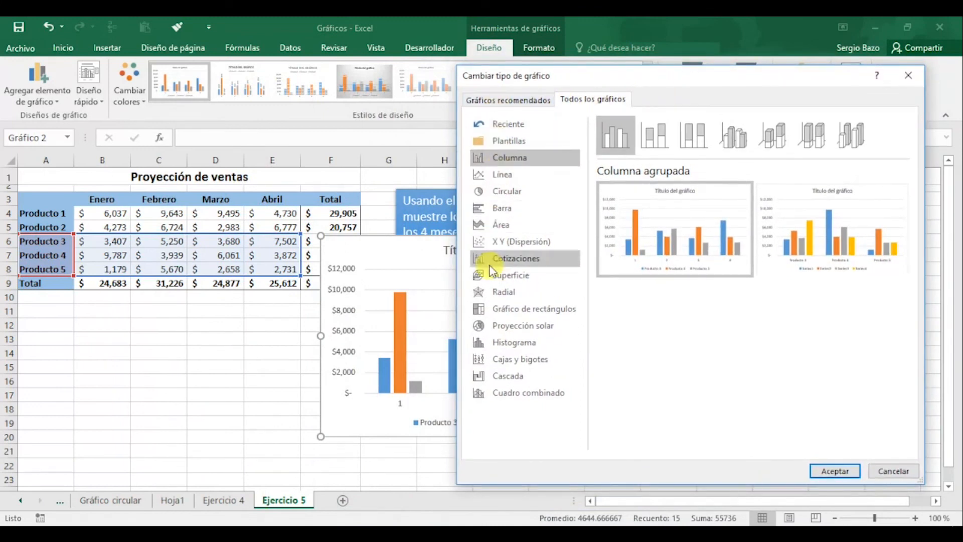
pyautogui.click(504, 143)
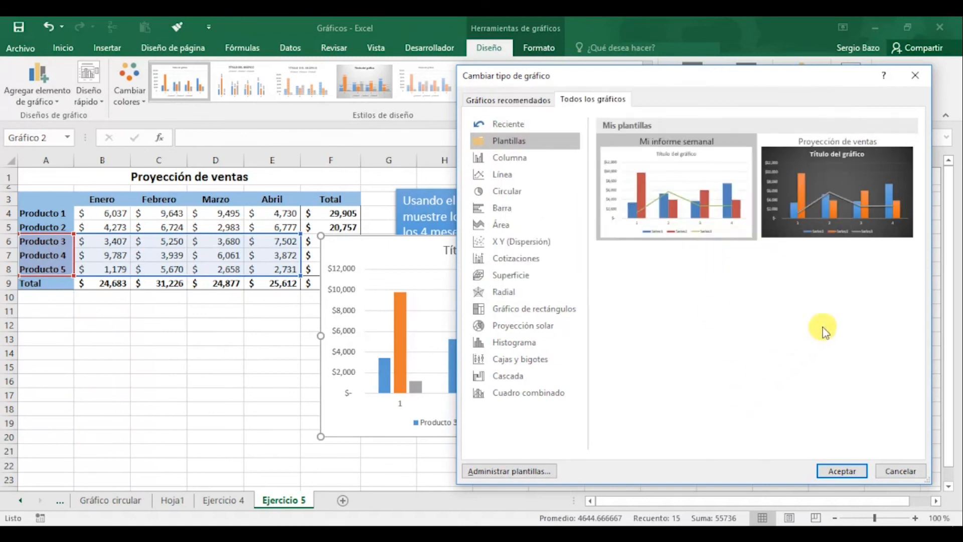
pyautogui.moveTo(838, 188)
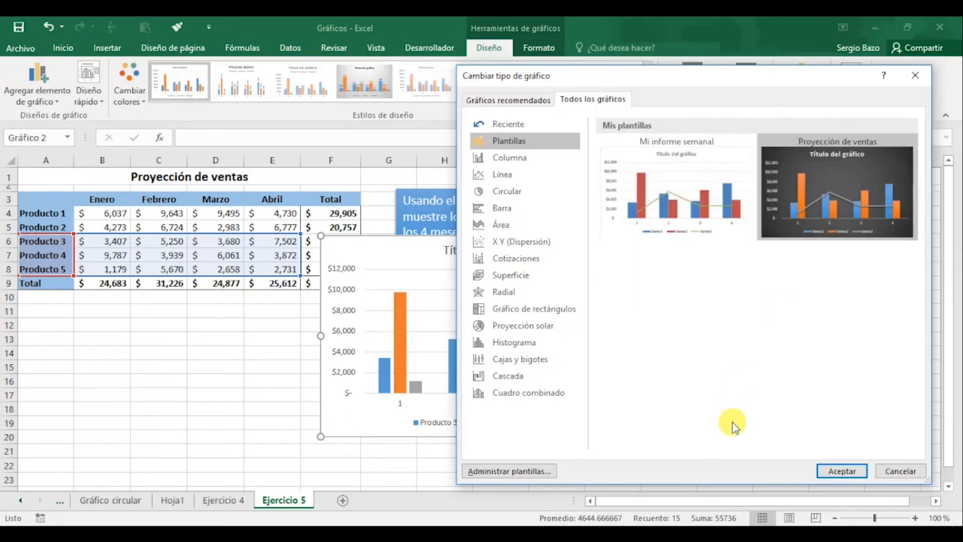
pyautogui.click(844, 472)
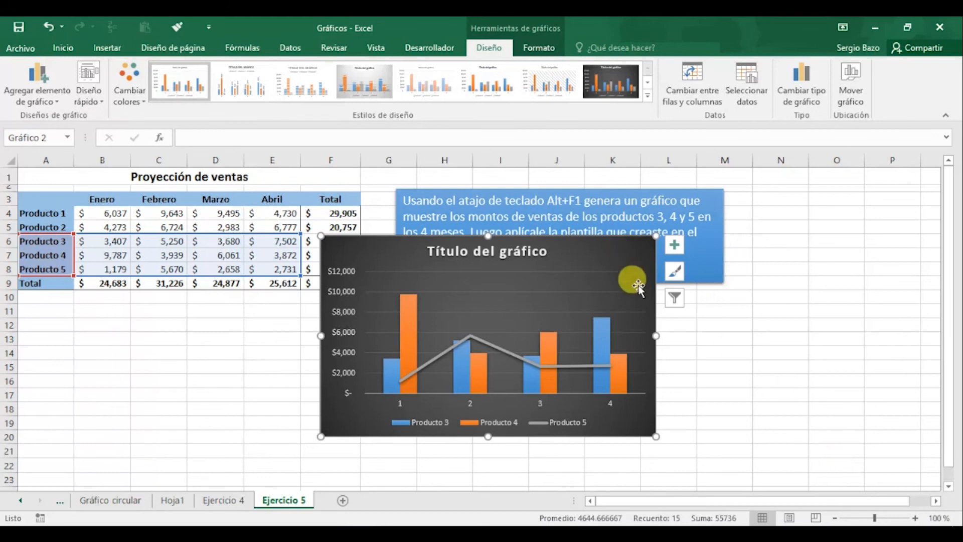
pyautogui.moveTo(615, 248); pyautogui.dragTo(325, 300)
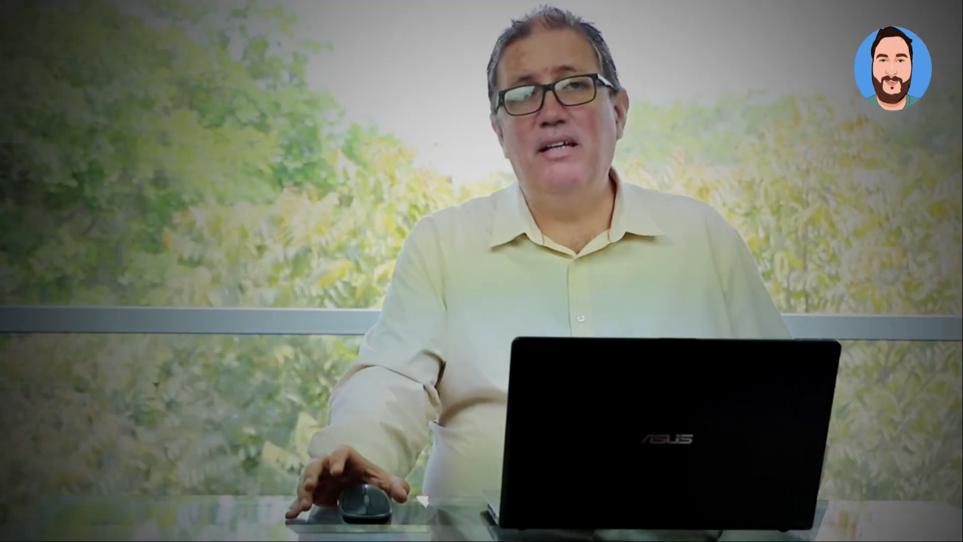